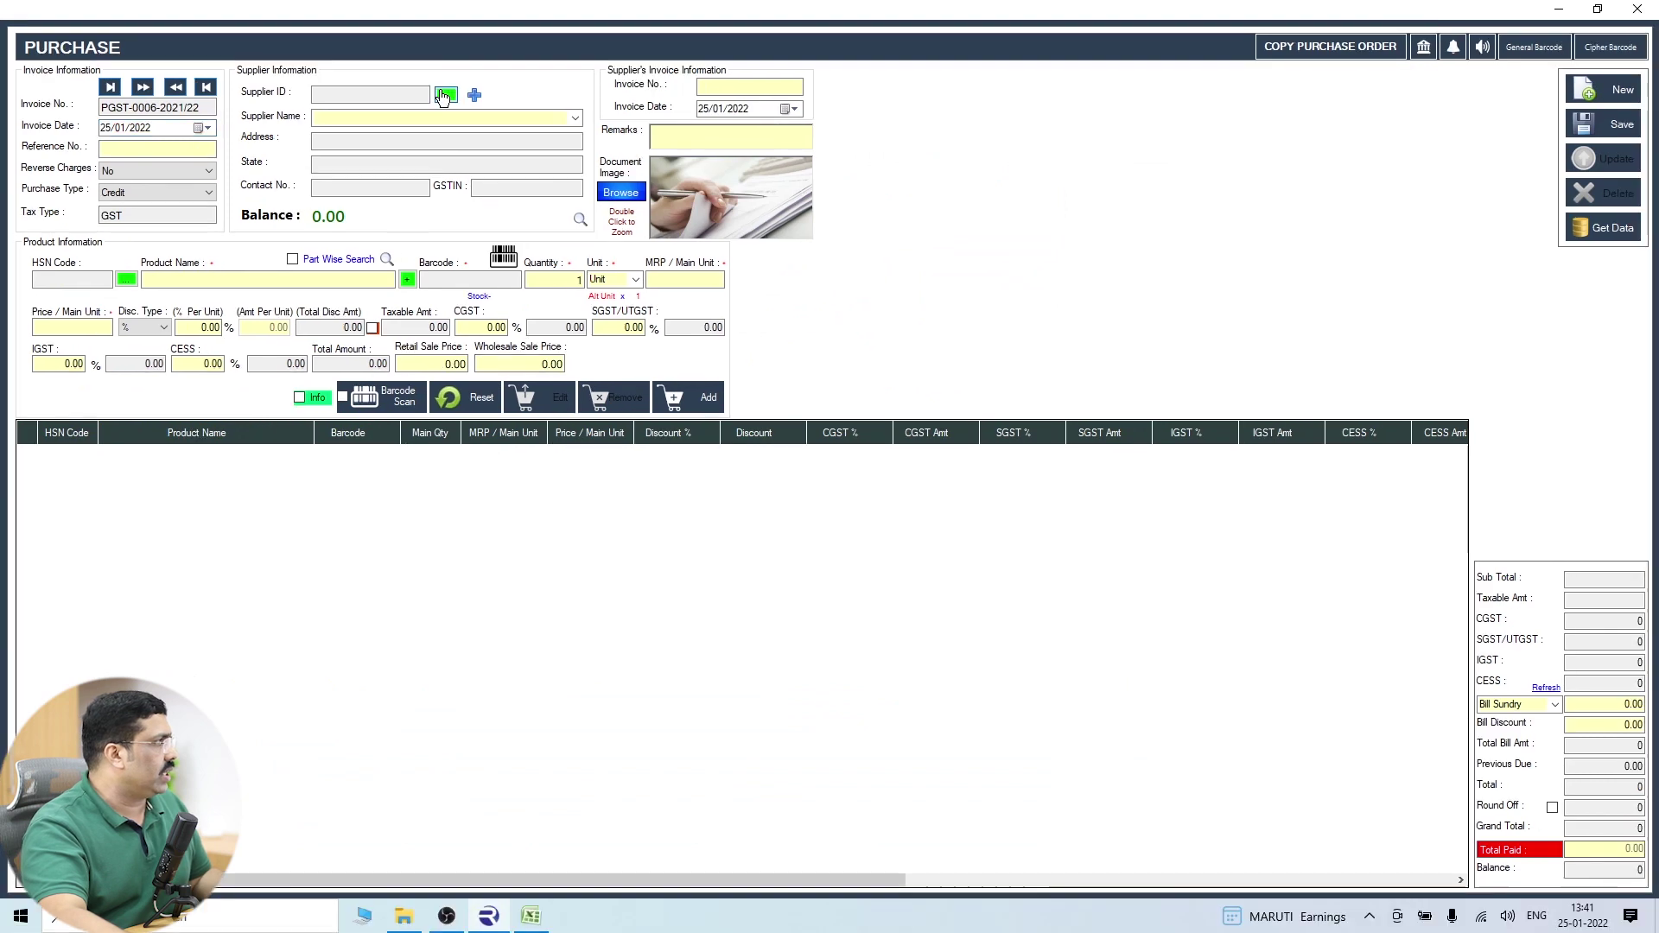
Select ABC SUPPLIER as the supplier for the purchase invoice.
click(494, 187)
double_click(461, 312)
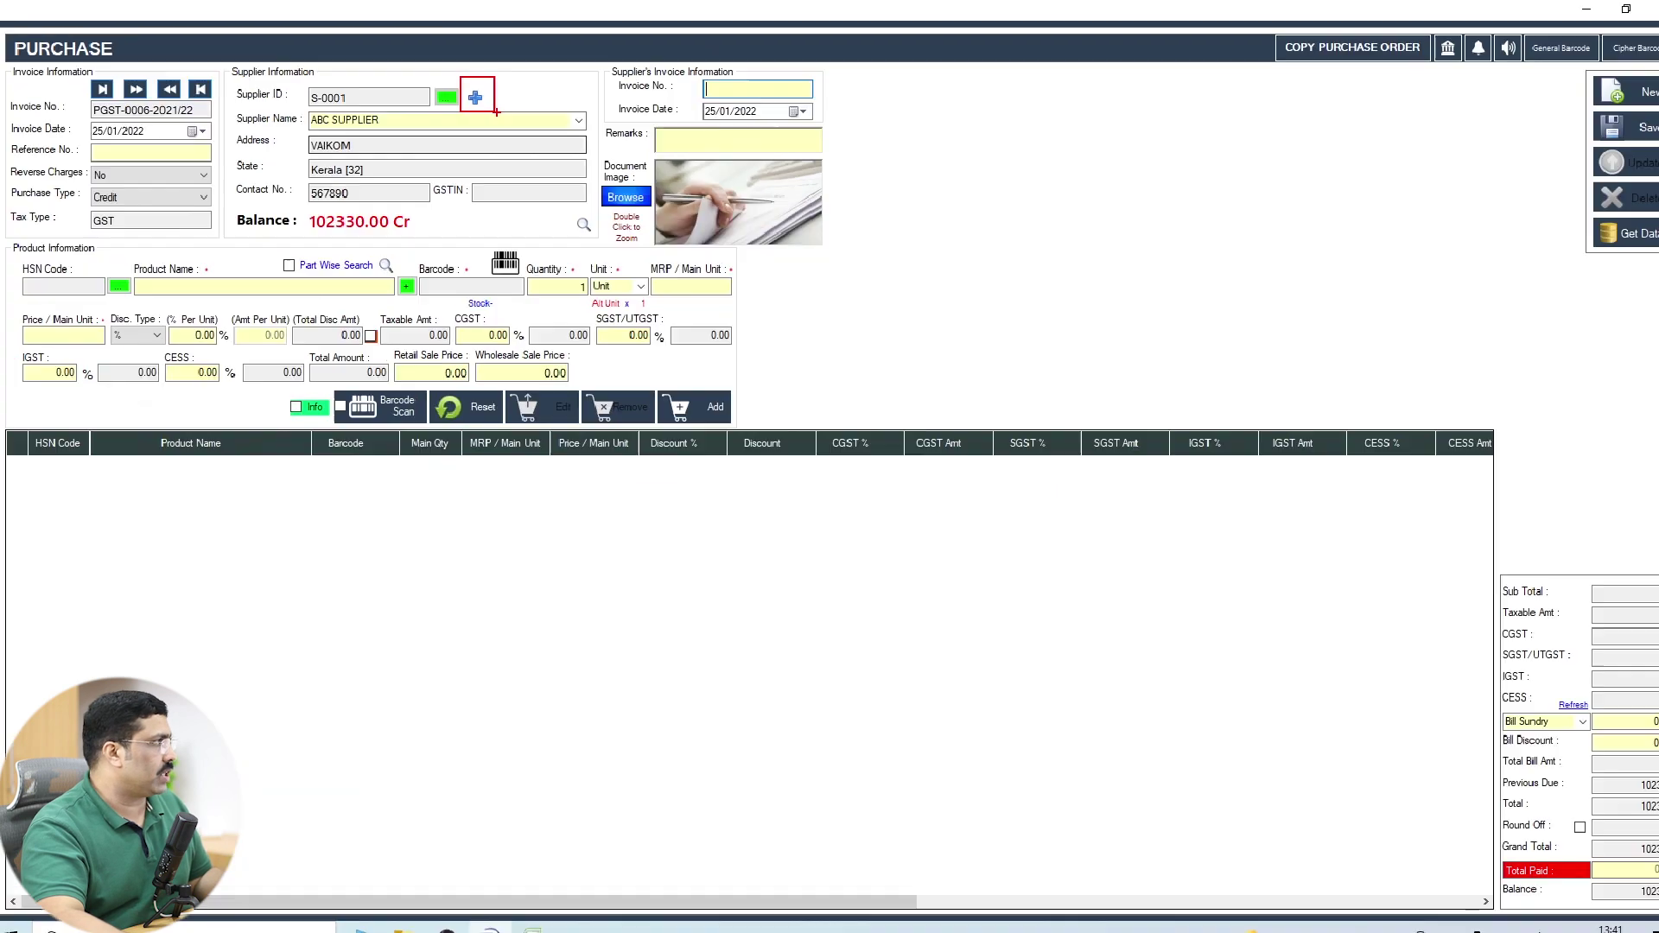
click(85, 564)
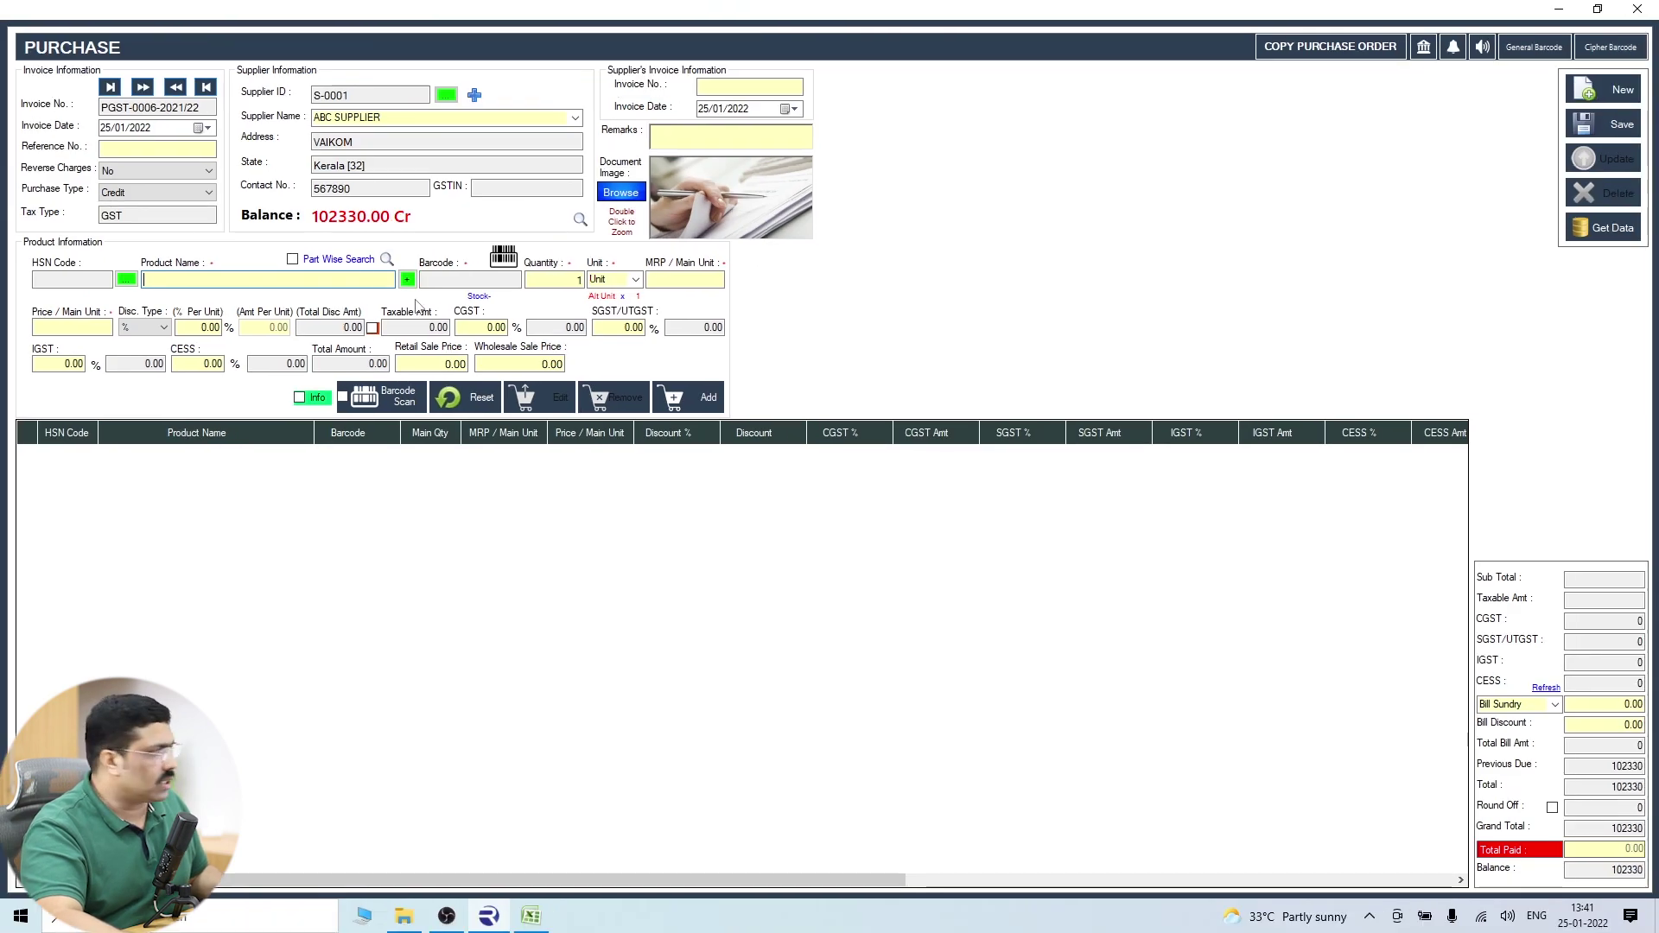
Start a new product entry named BATHING SOAP DOVE with category and sub-category GENERAL and HSN code 151.
click(407, 280)
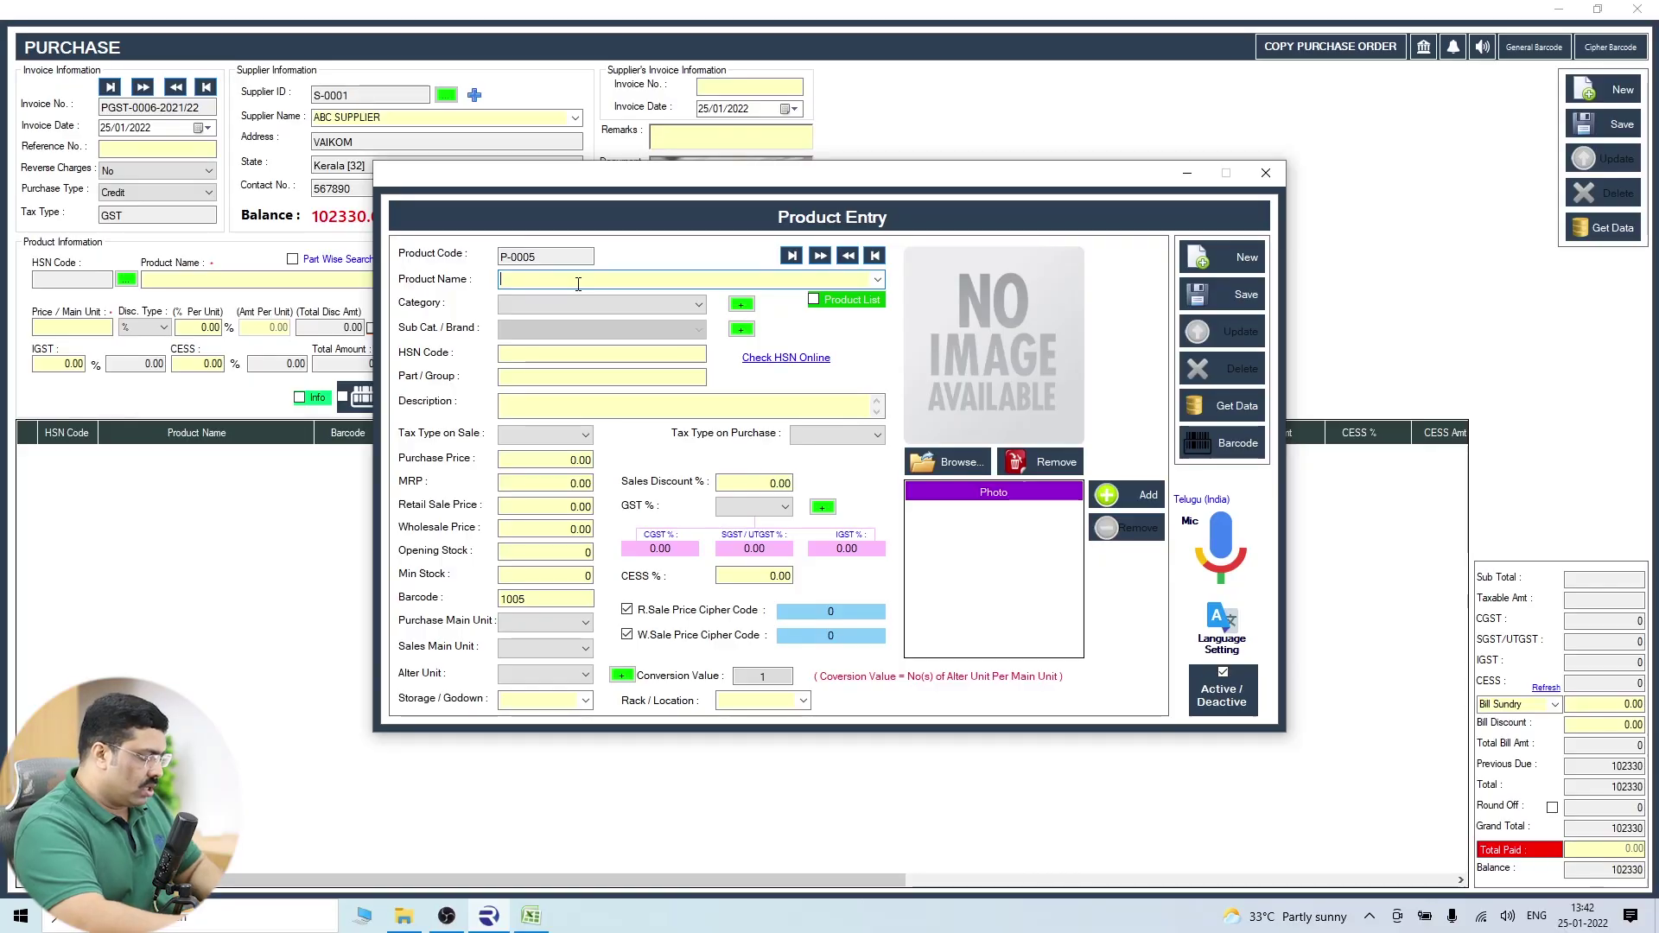
text(BAT)
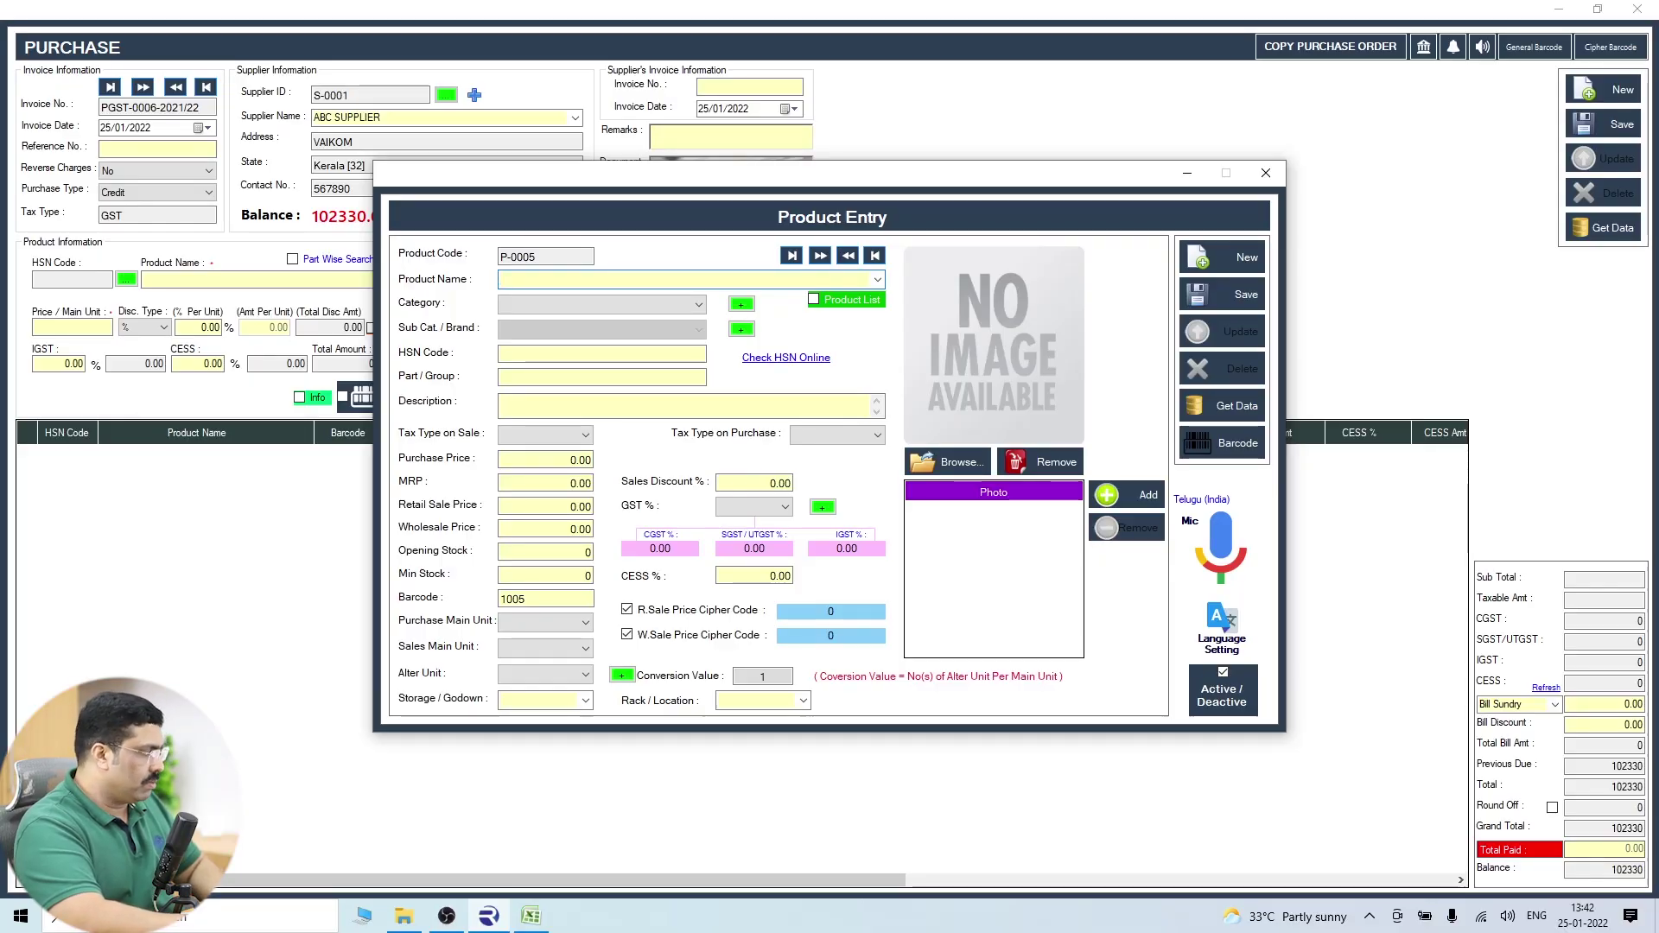
text(HING SOAP DOVE)
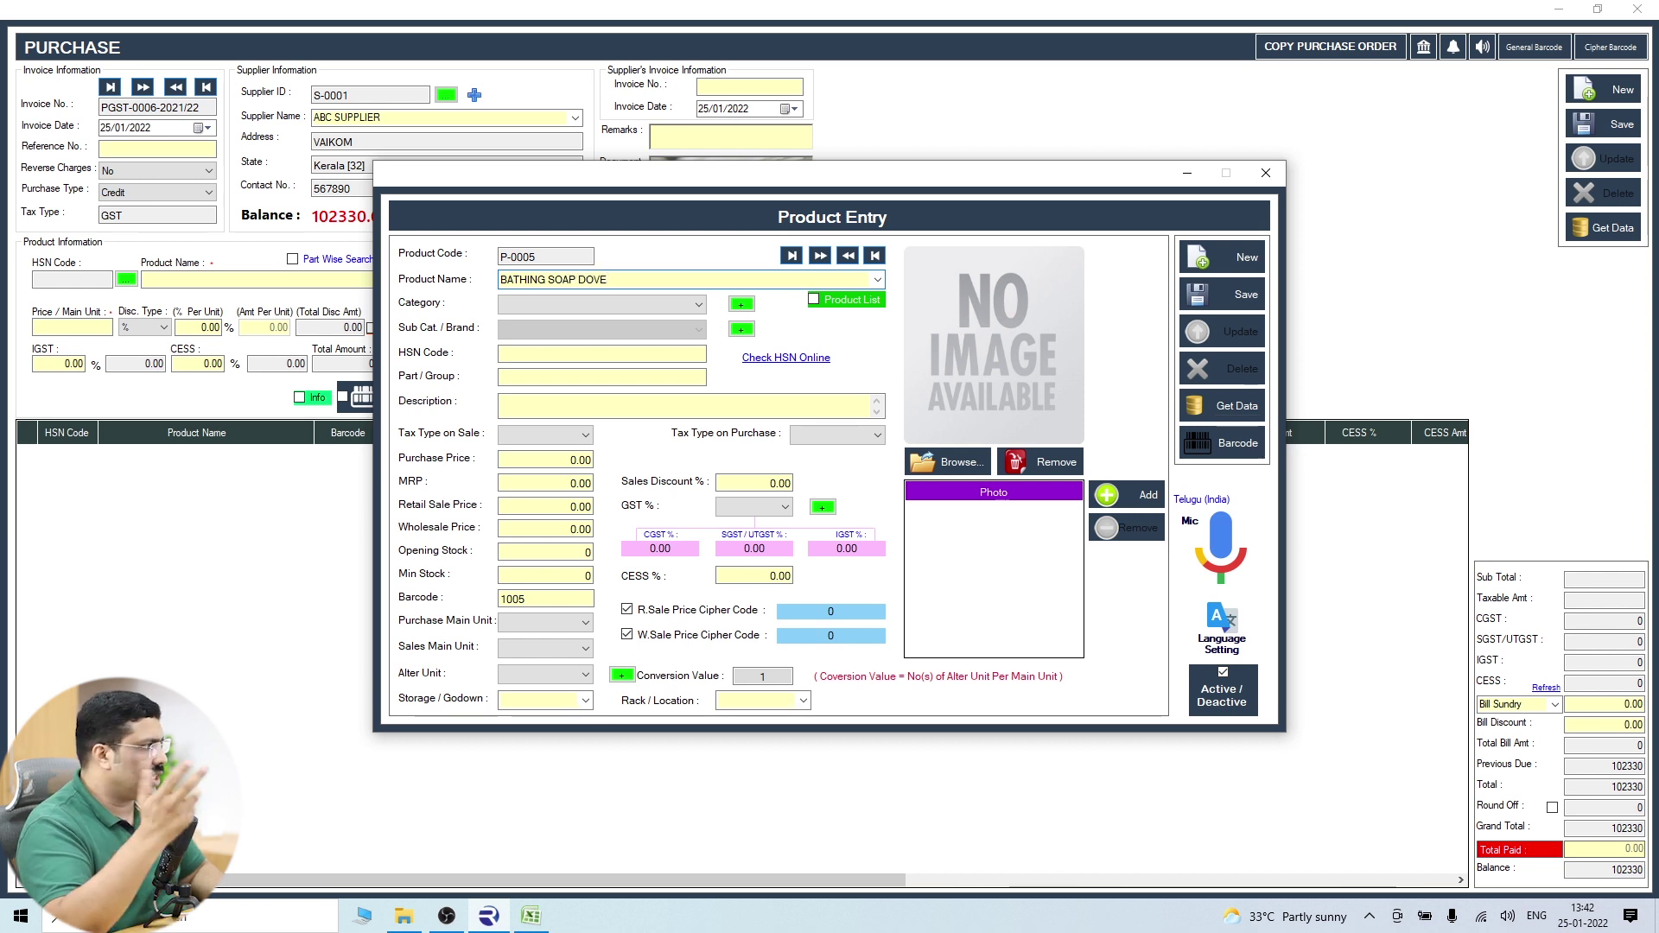
key(Return)
key(Return)
click(541, 357)
text(151)
Set the product's tax type on sale and on purchase to Inclusive and its purchase price to 100.
click(531, 435)
click(529, 452)
click(834, 436)
click(832, 452)
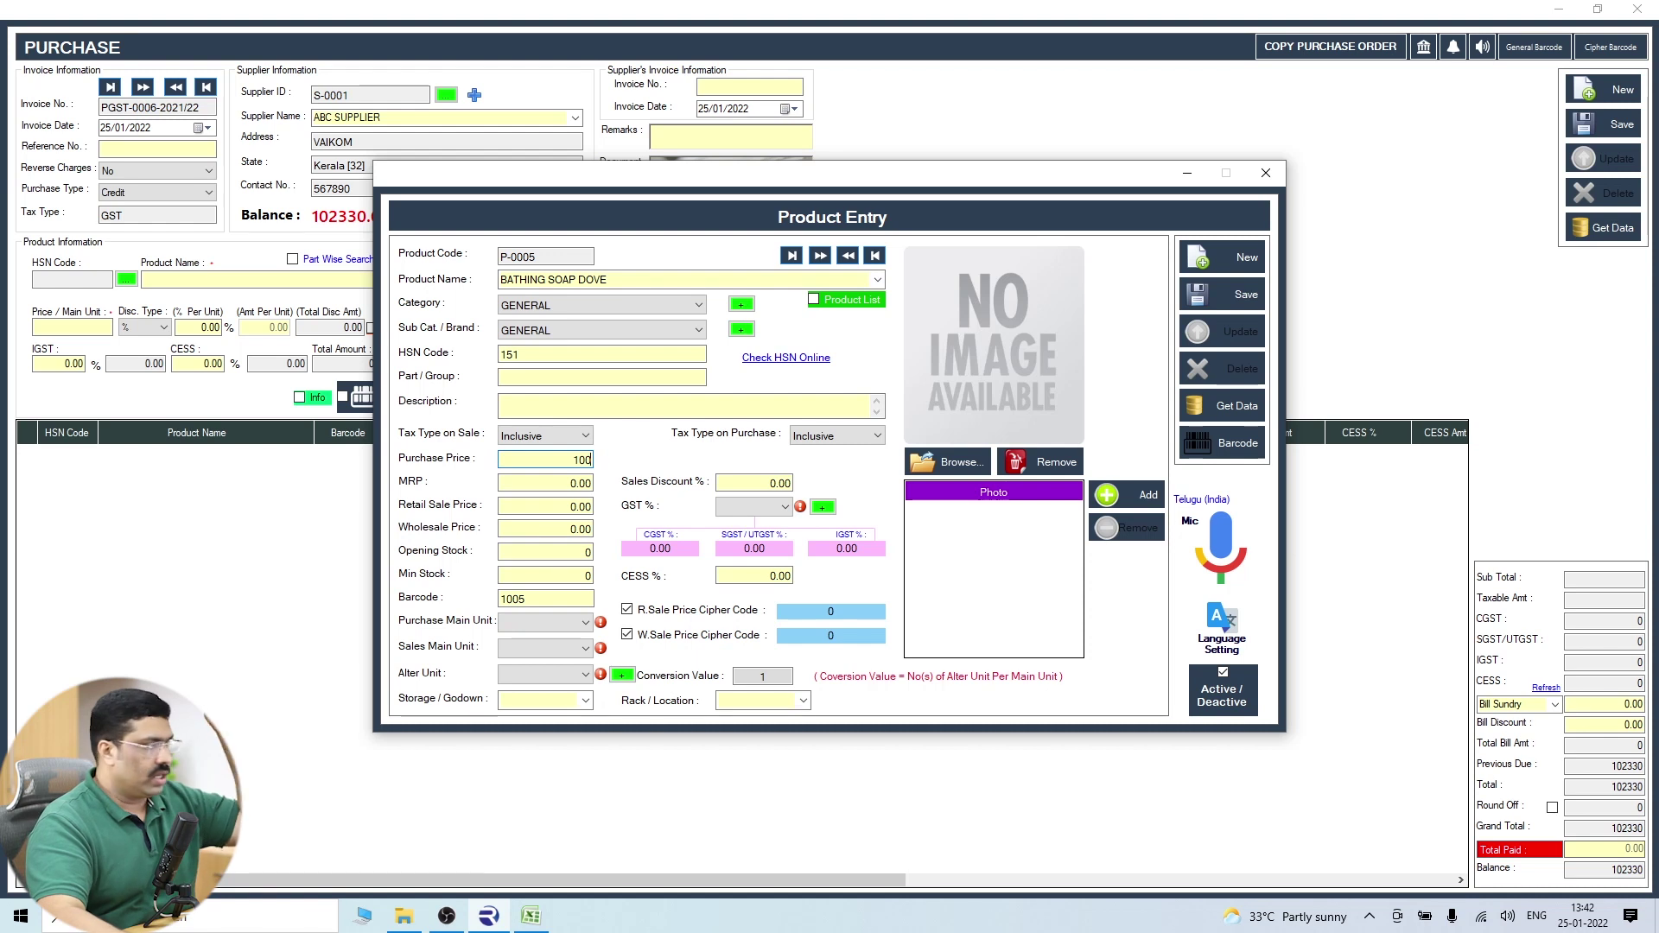
key(Return)
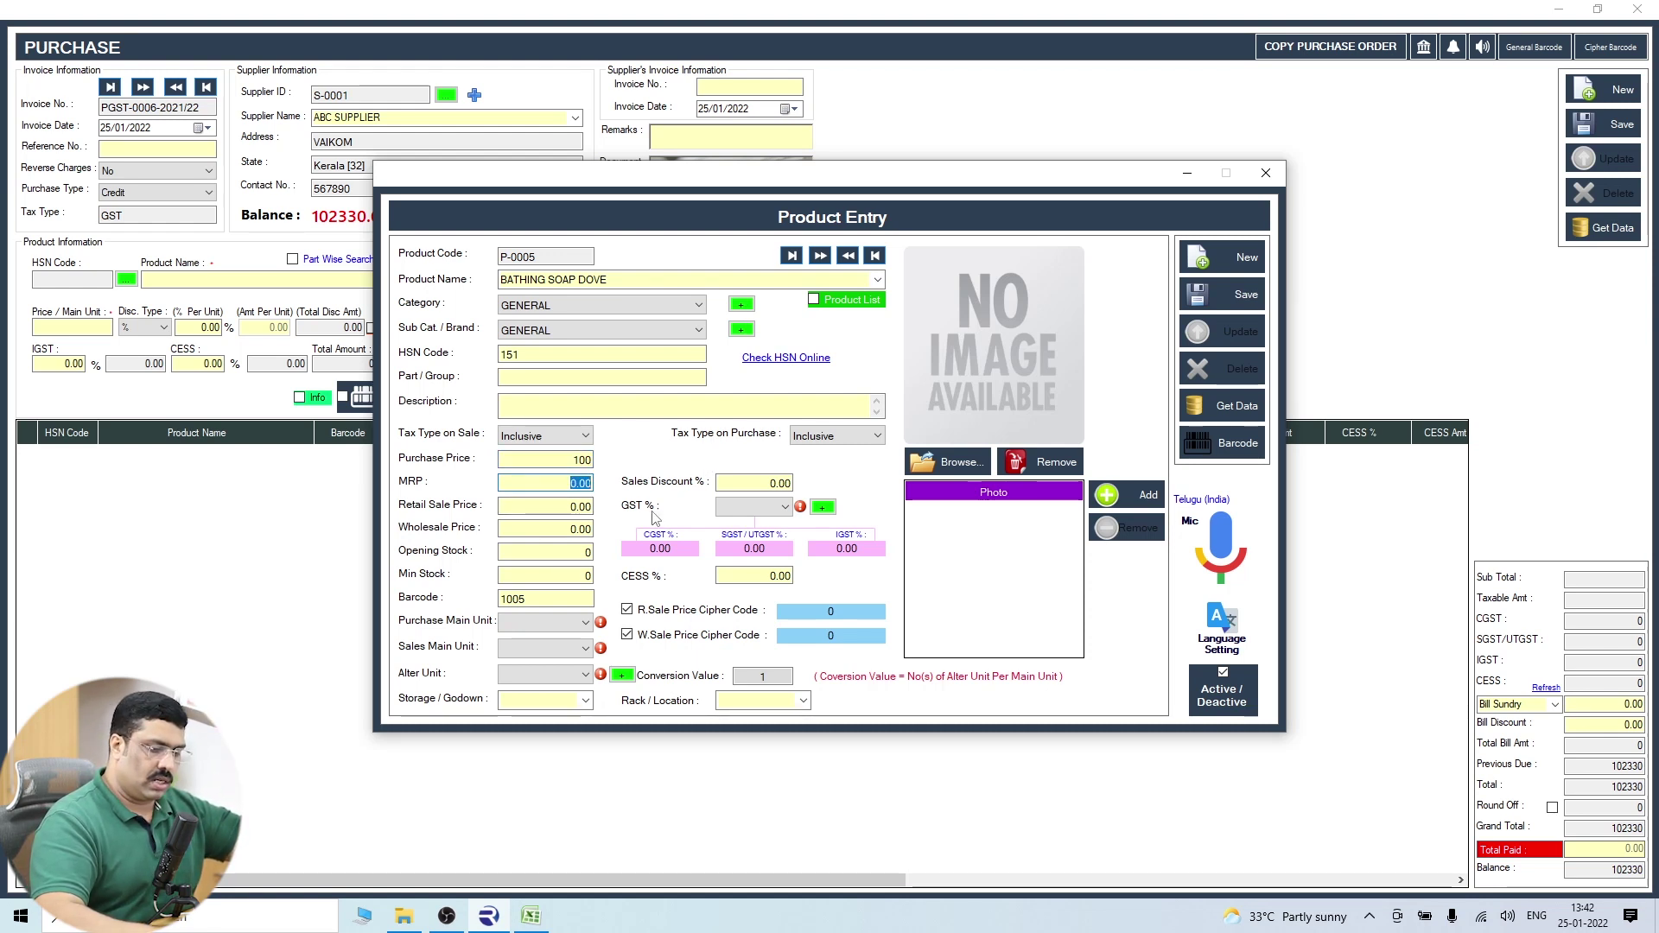
Set the product's MRP to 500, retail sale price to 500 and wholesale price to 400.
text(1000)
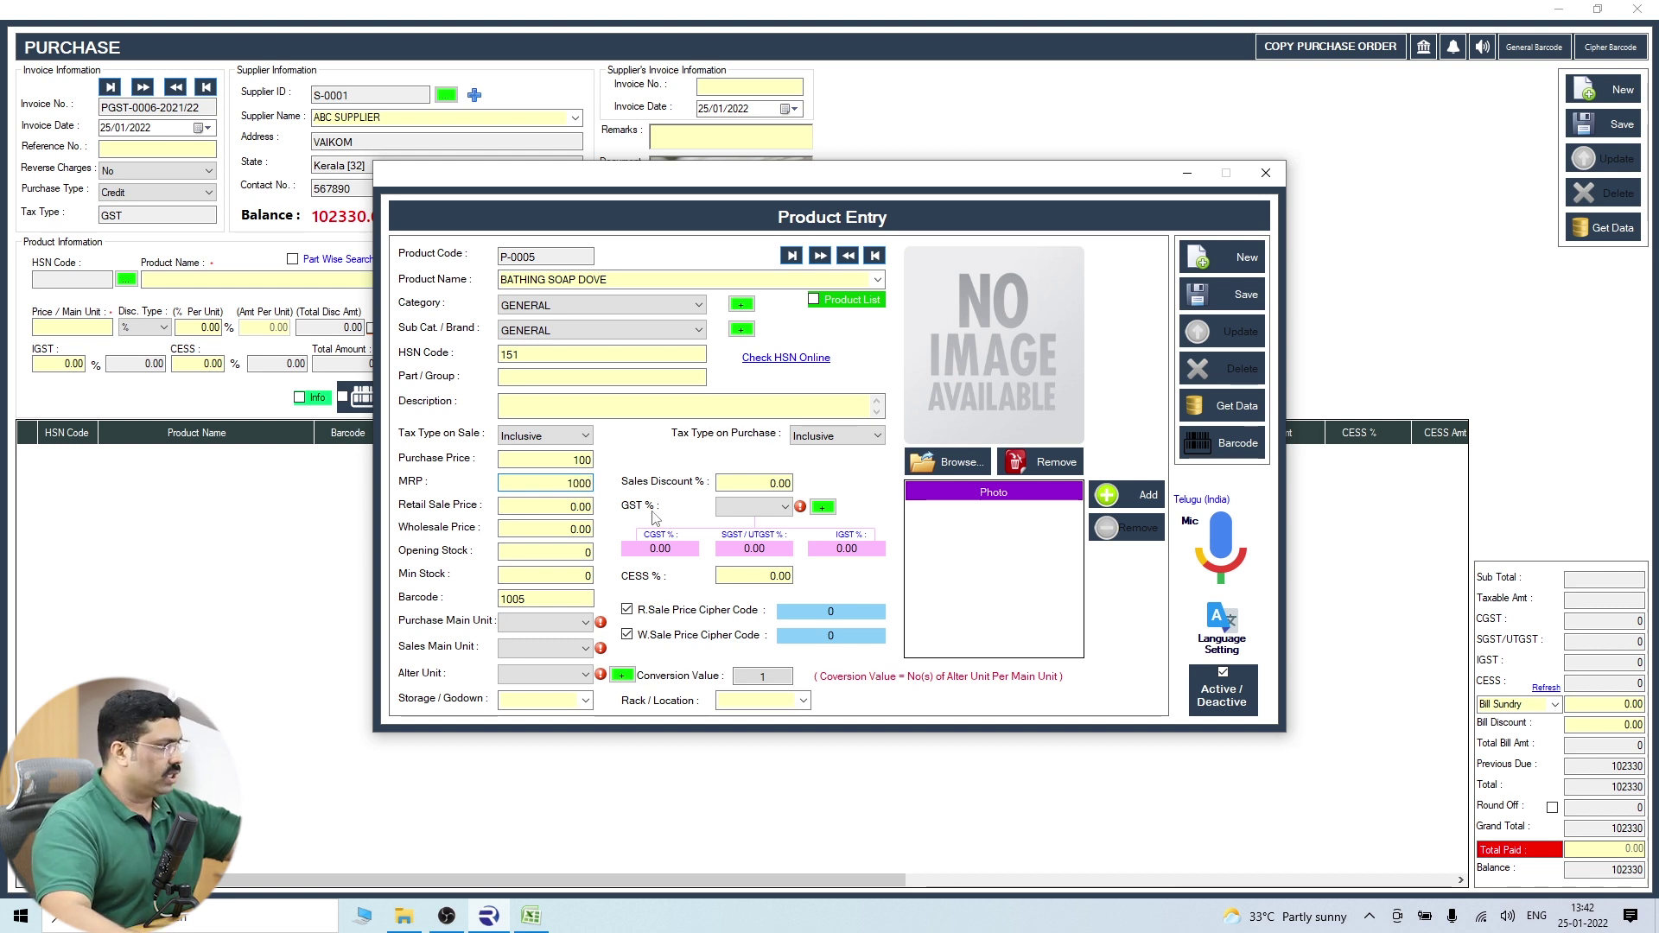
text(5)
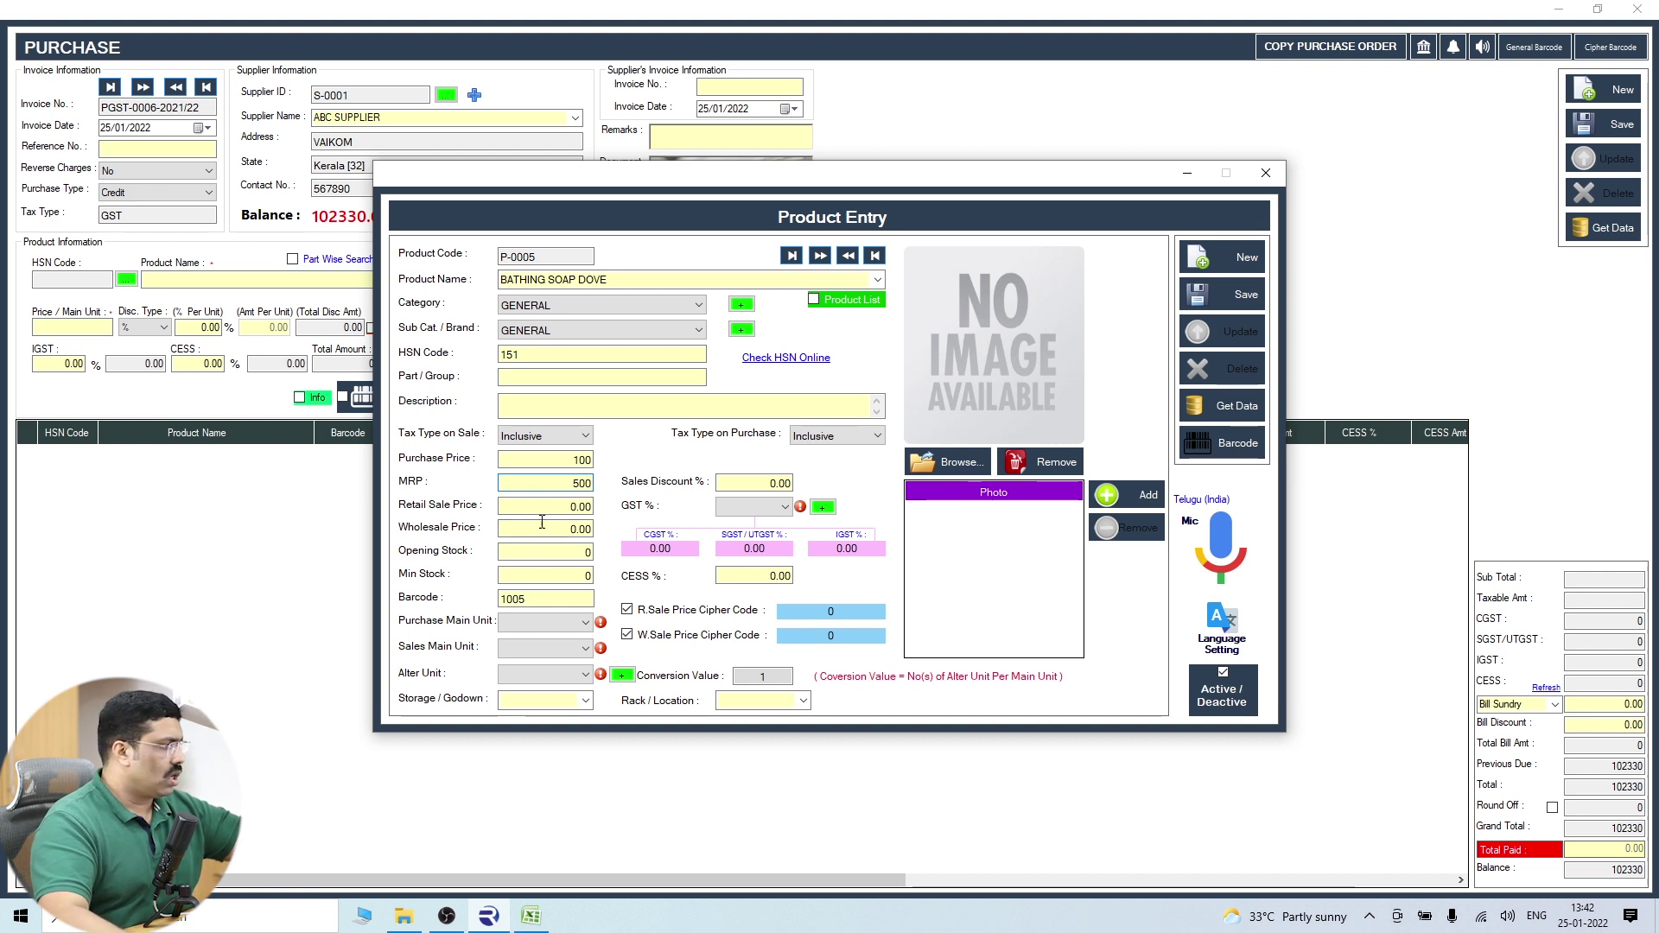
click(560, 505)
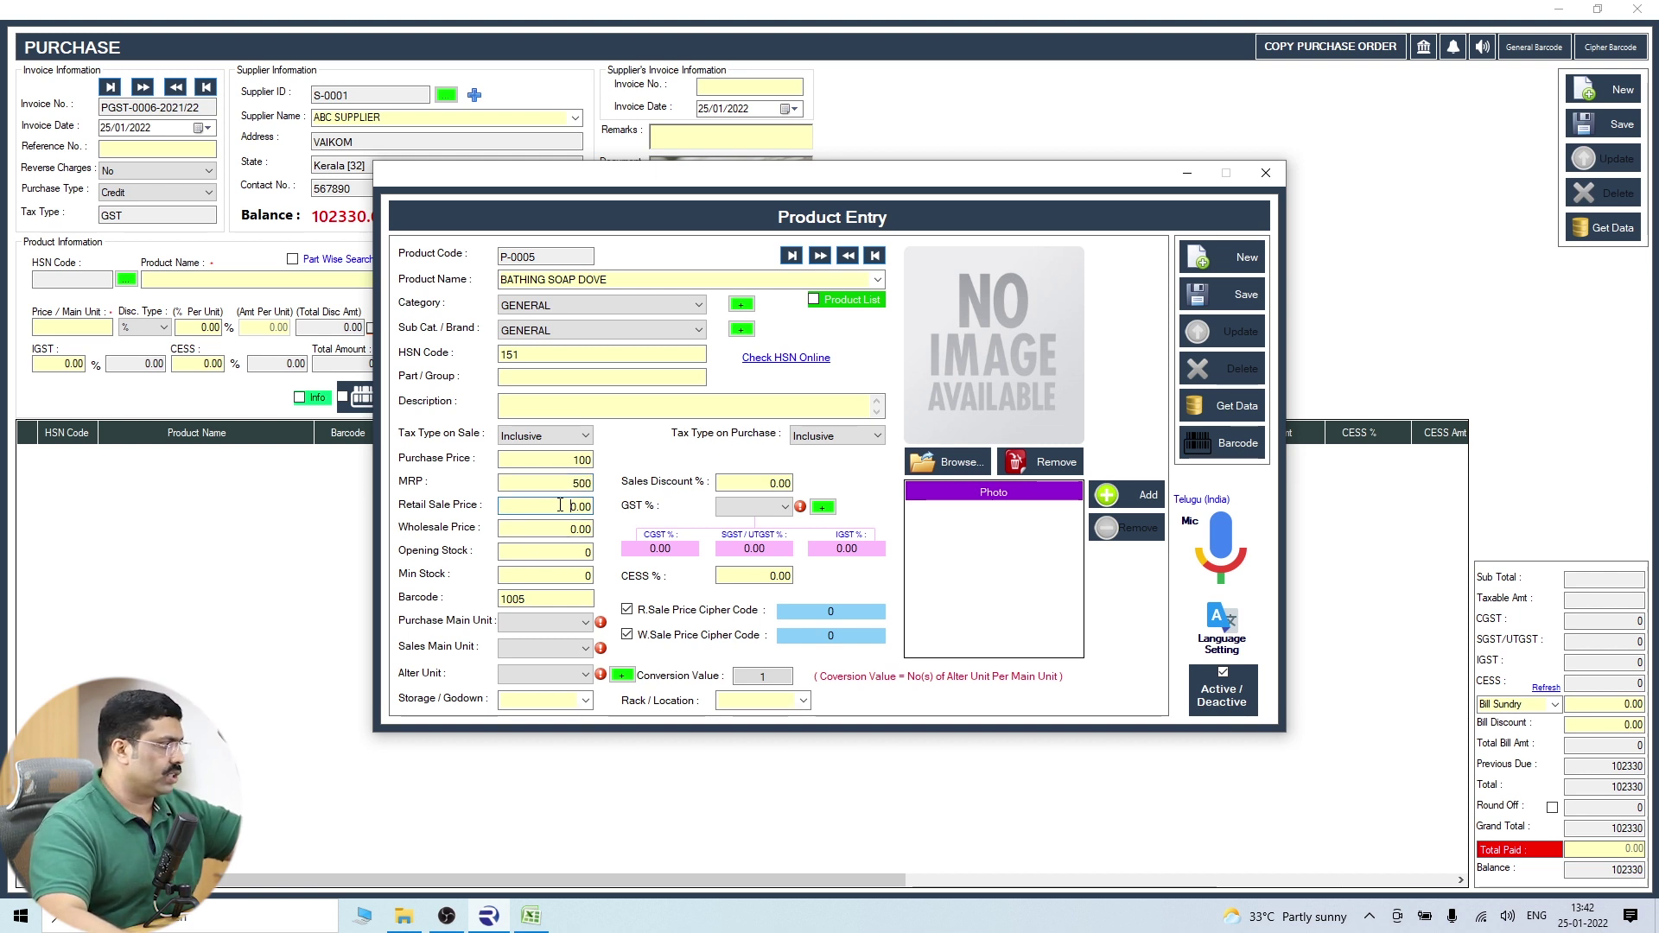
text(500)
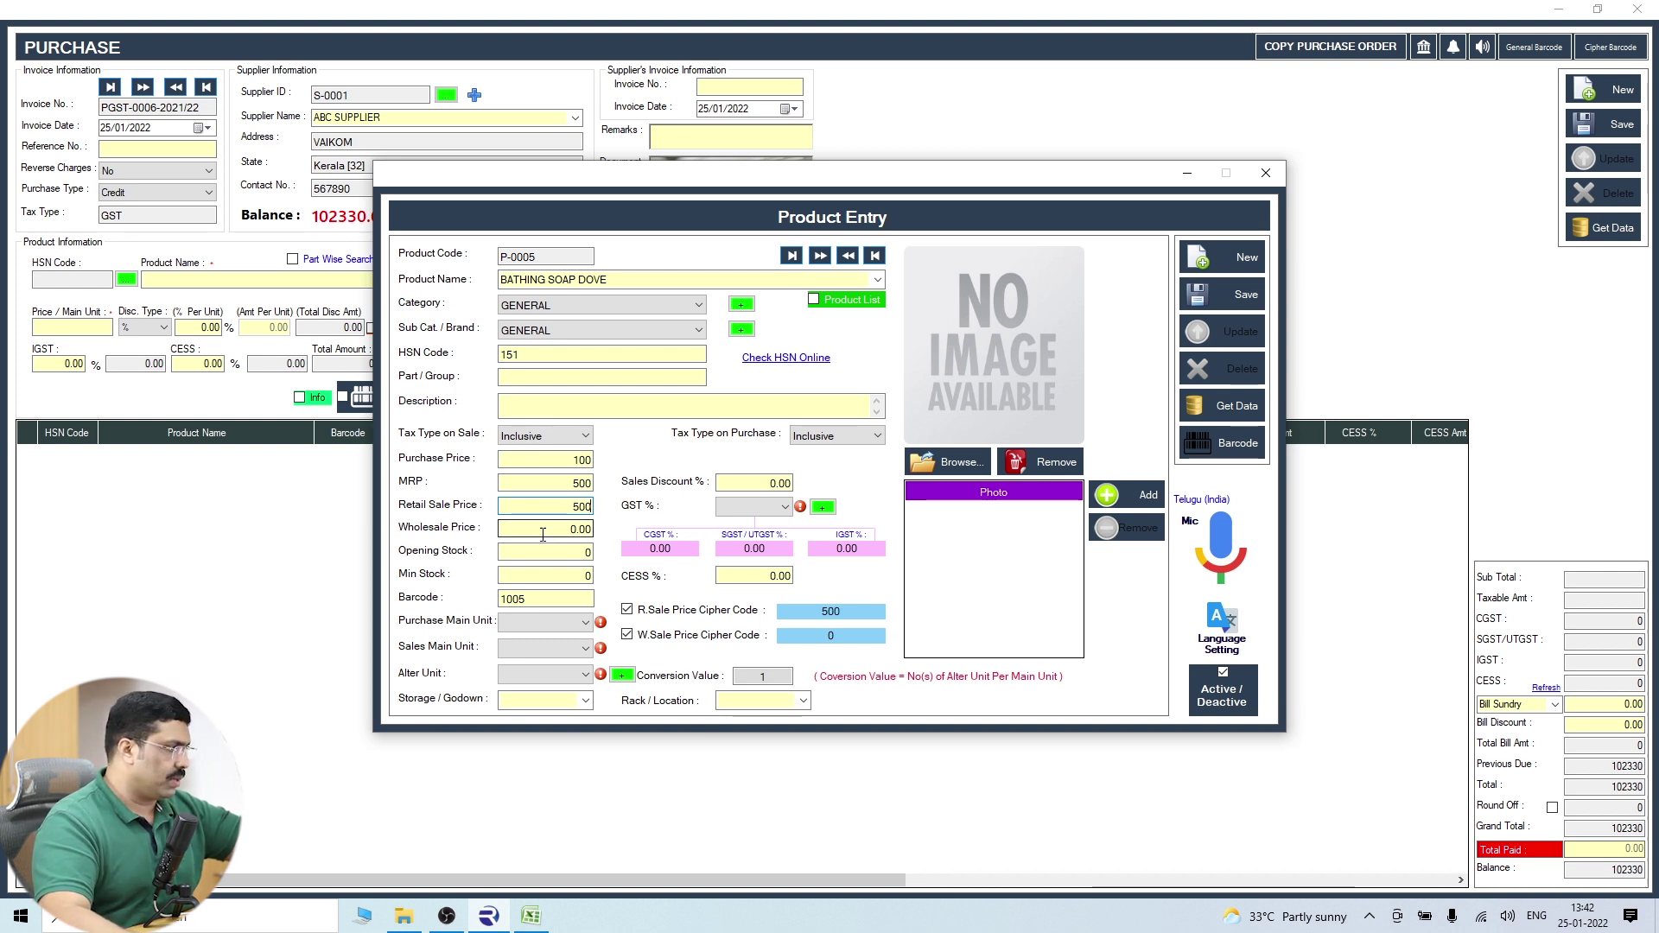
text(4)
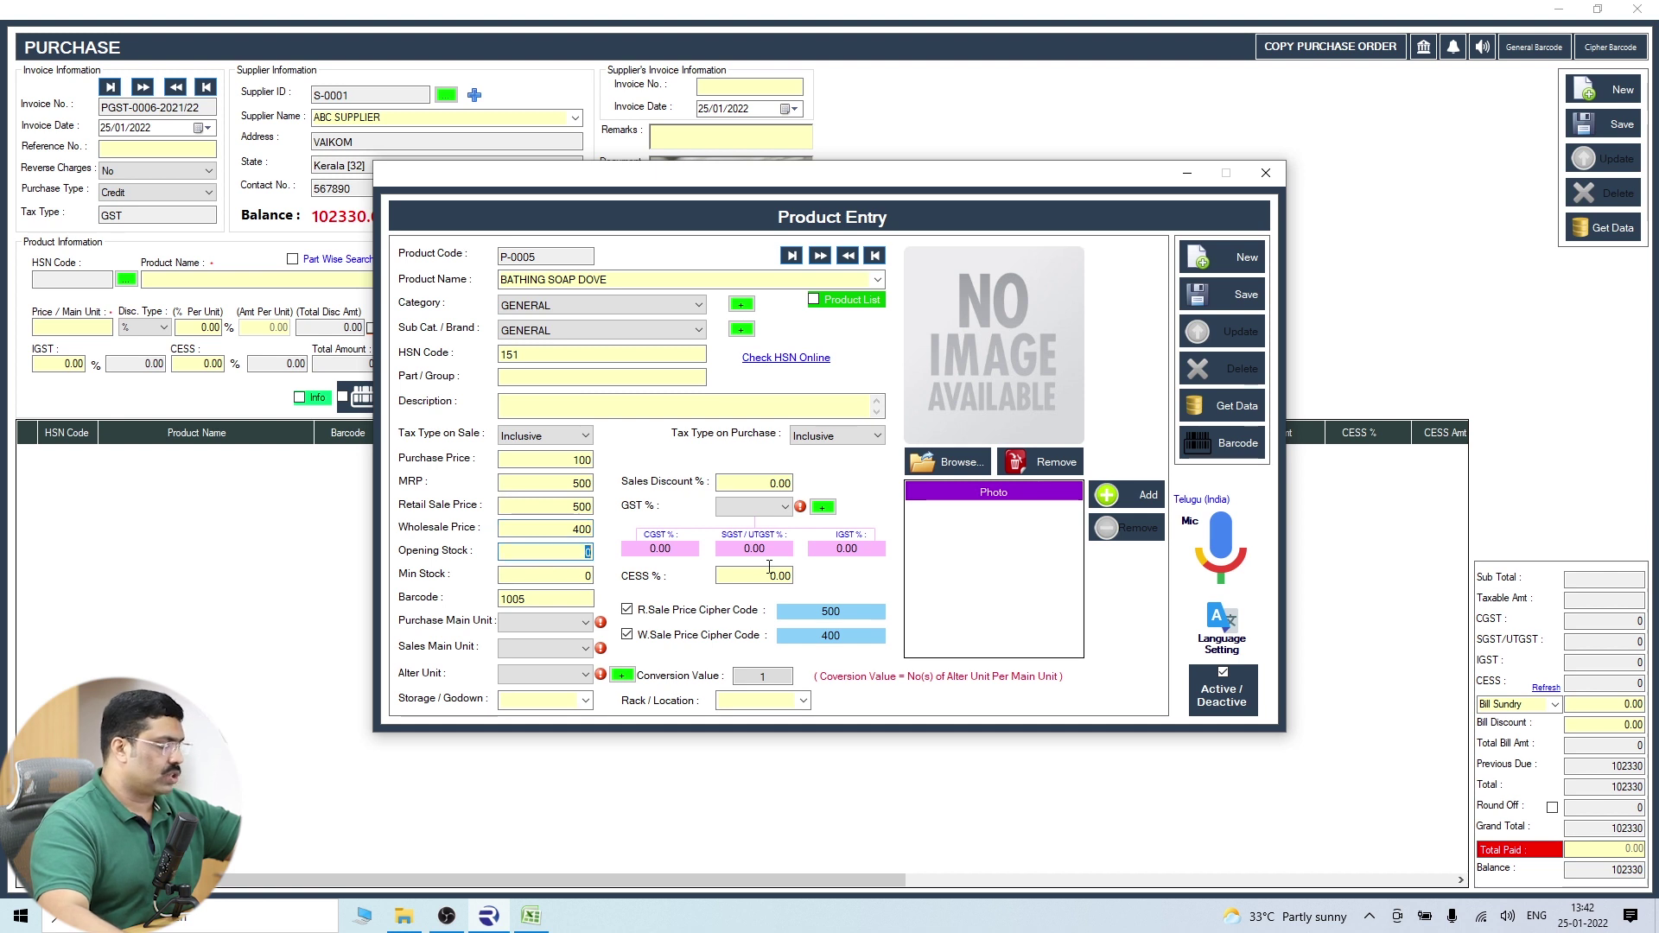
Set the minimum stock to 2 and the purchase main, sales main and alter units to BAG.
key(Tab)
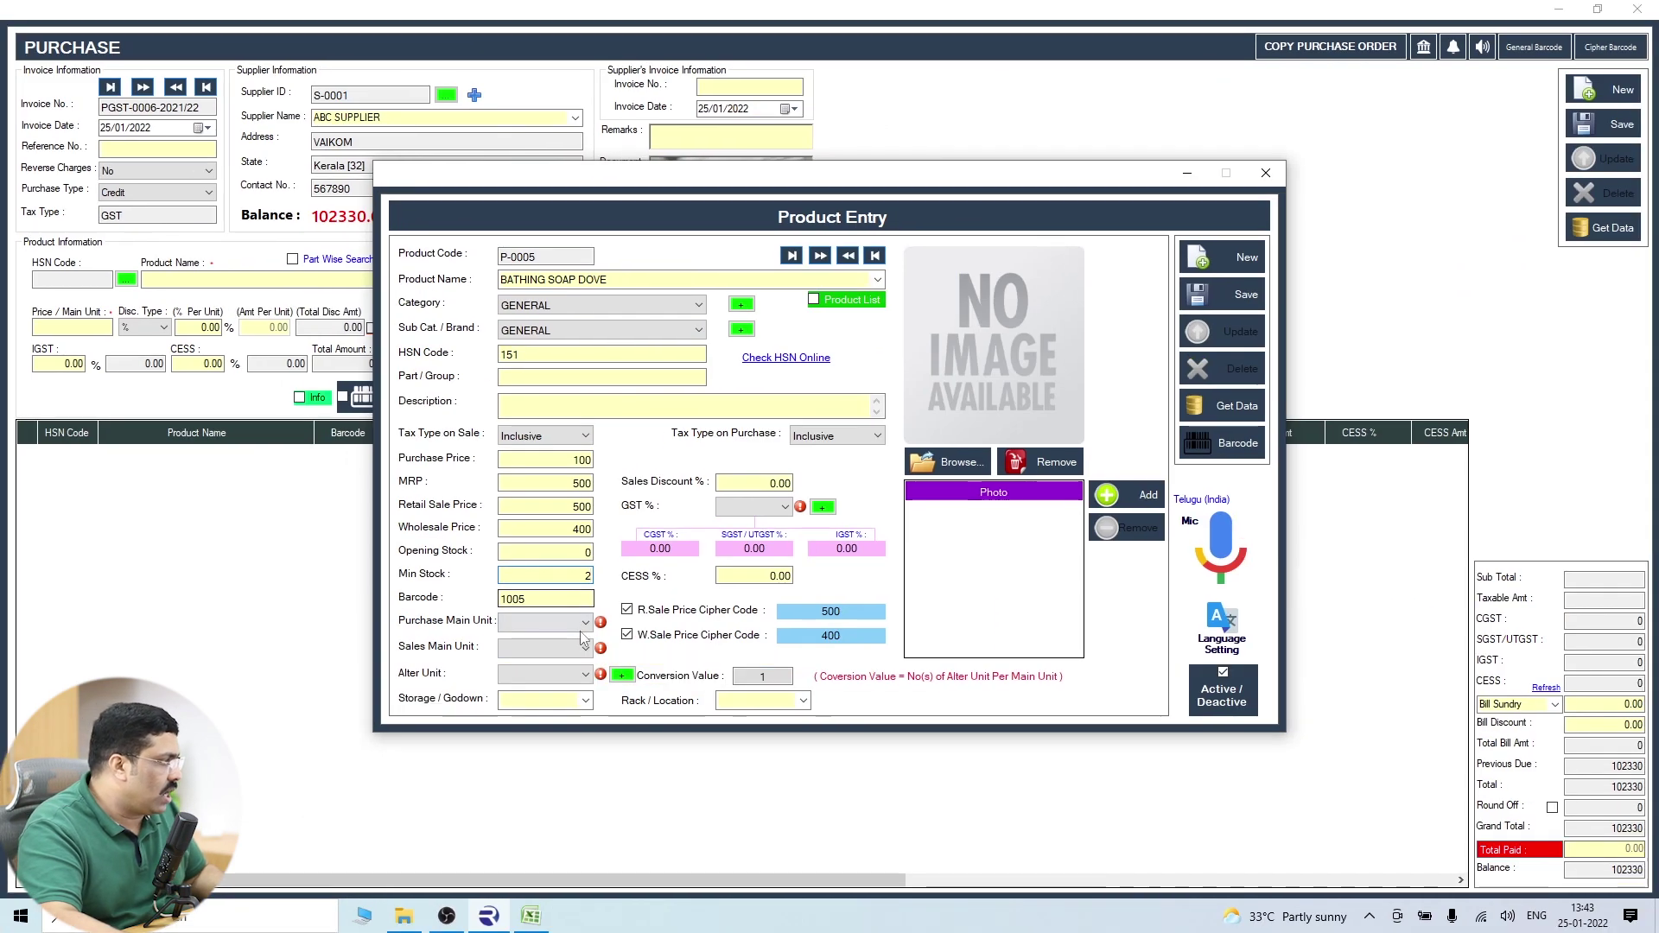
click(623, 615)
click(544, 232)
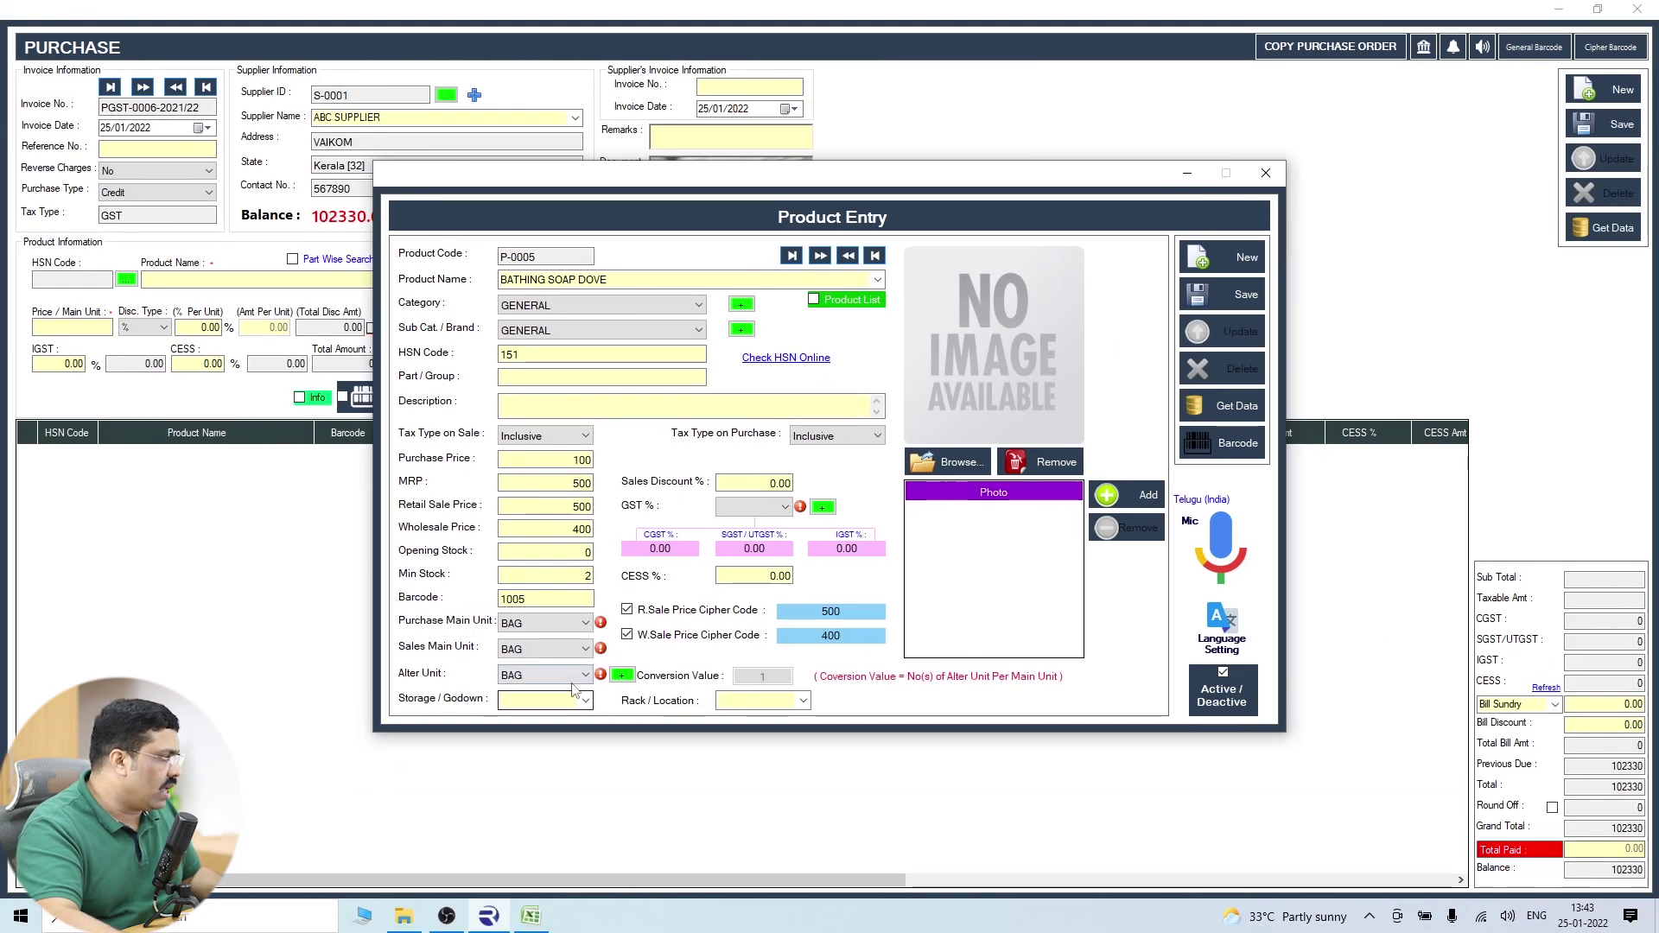
Try PCS as the alter unit with a conversion value of 545465, and return the alter unit to BAG.
click(704, 735)
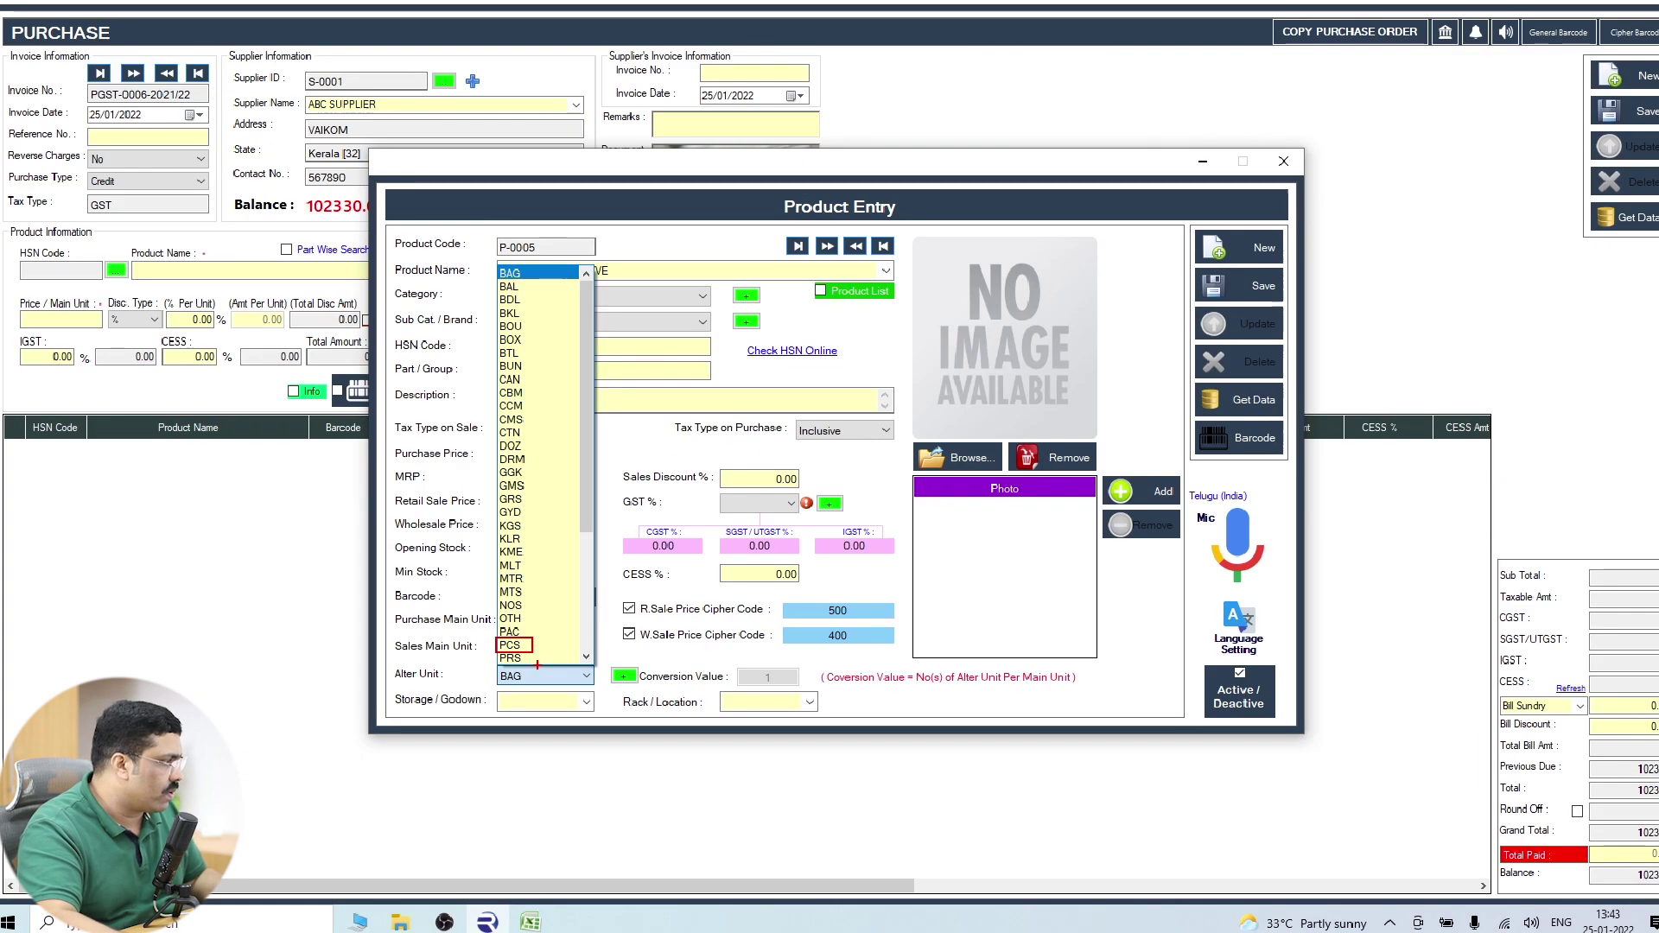
click(548, 697)
click(548, 697)
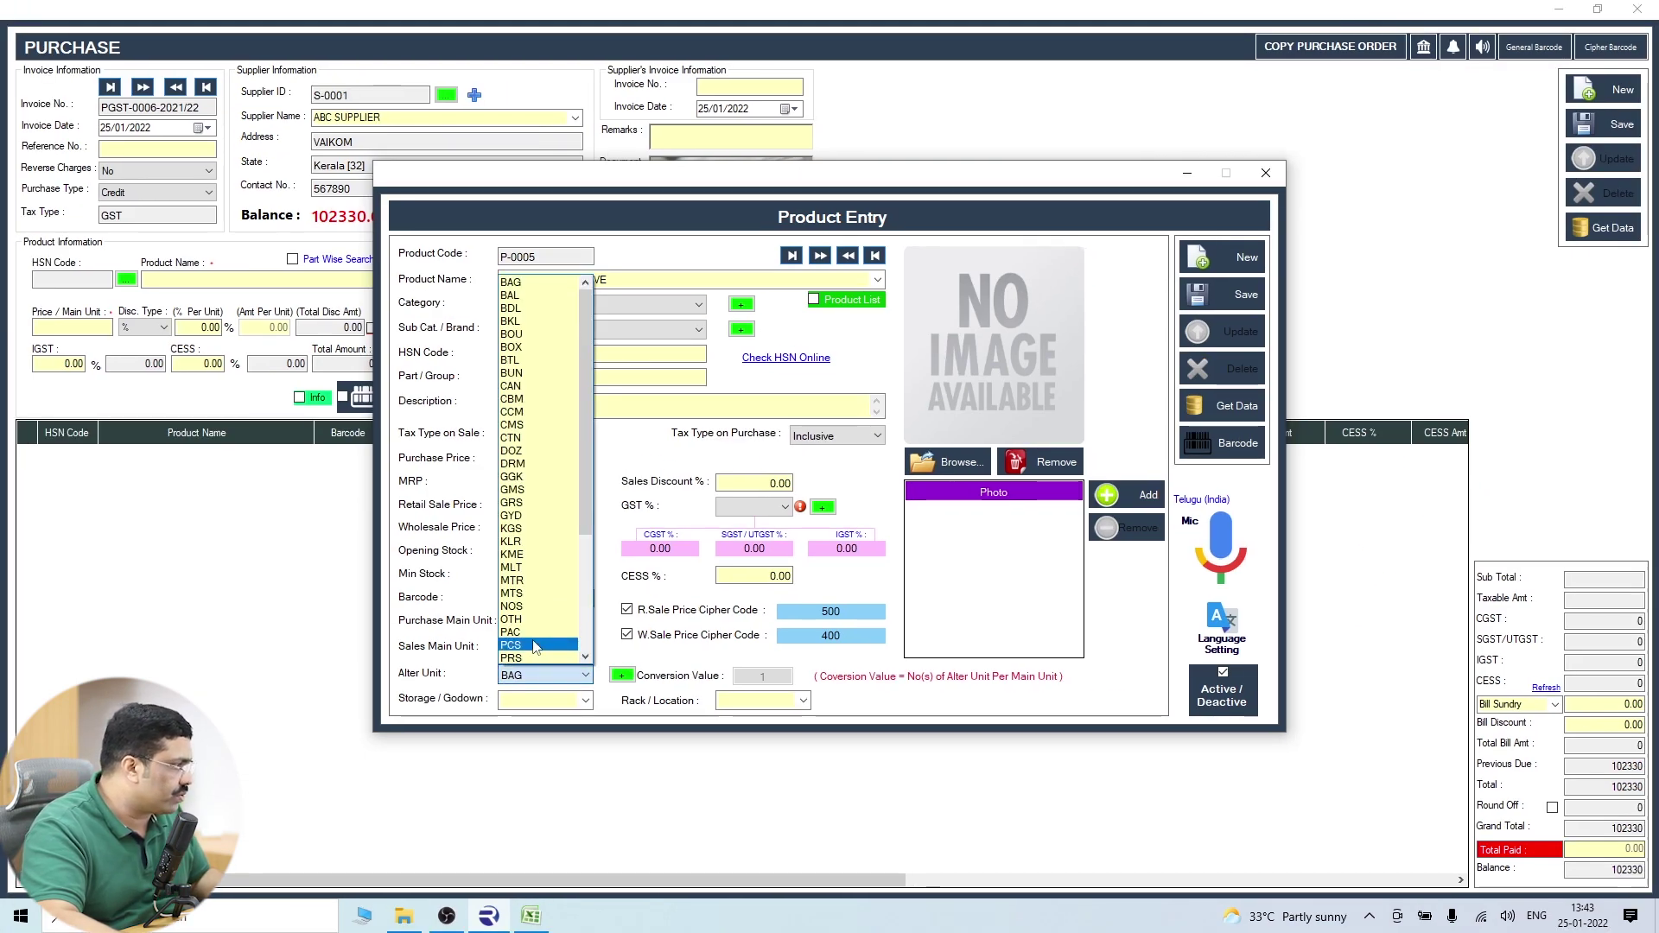
click(535, 645)
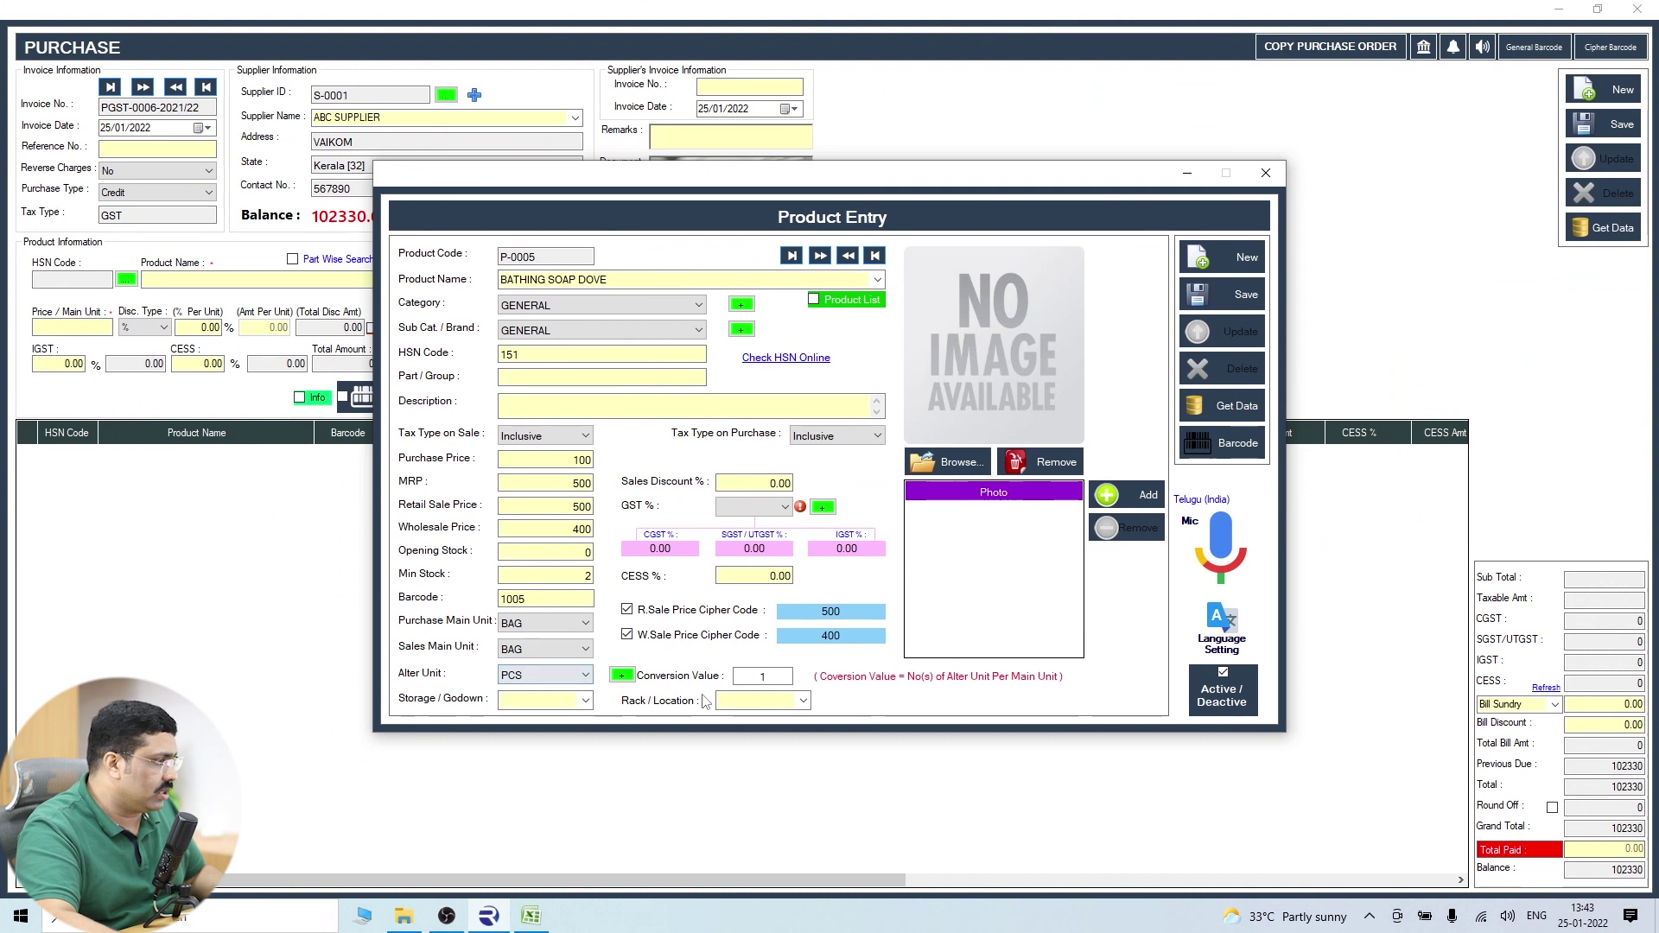
double_click(759, 661)
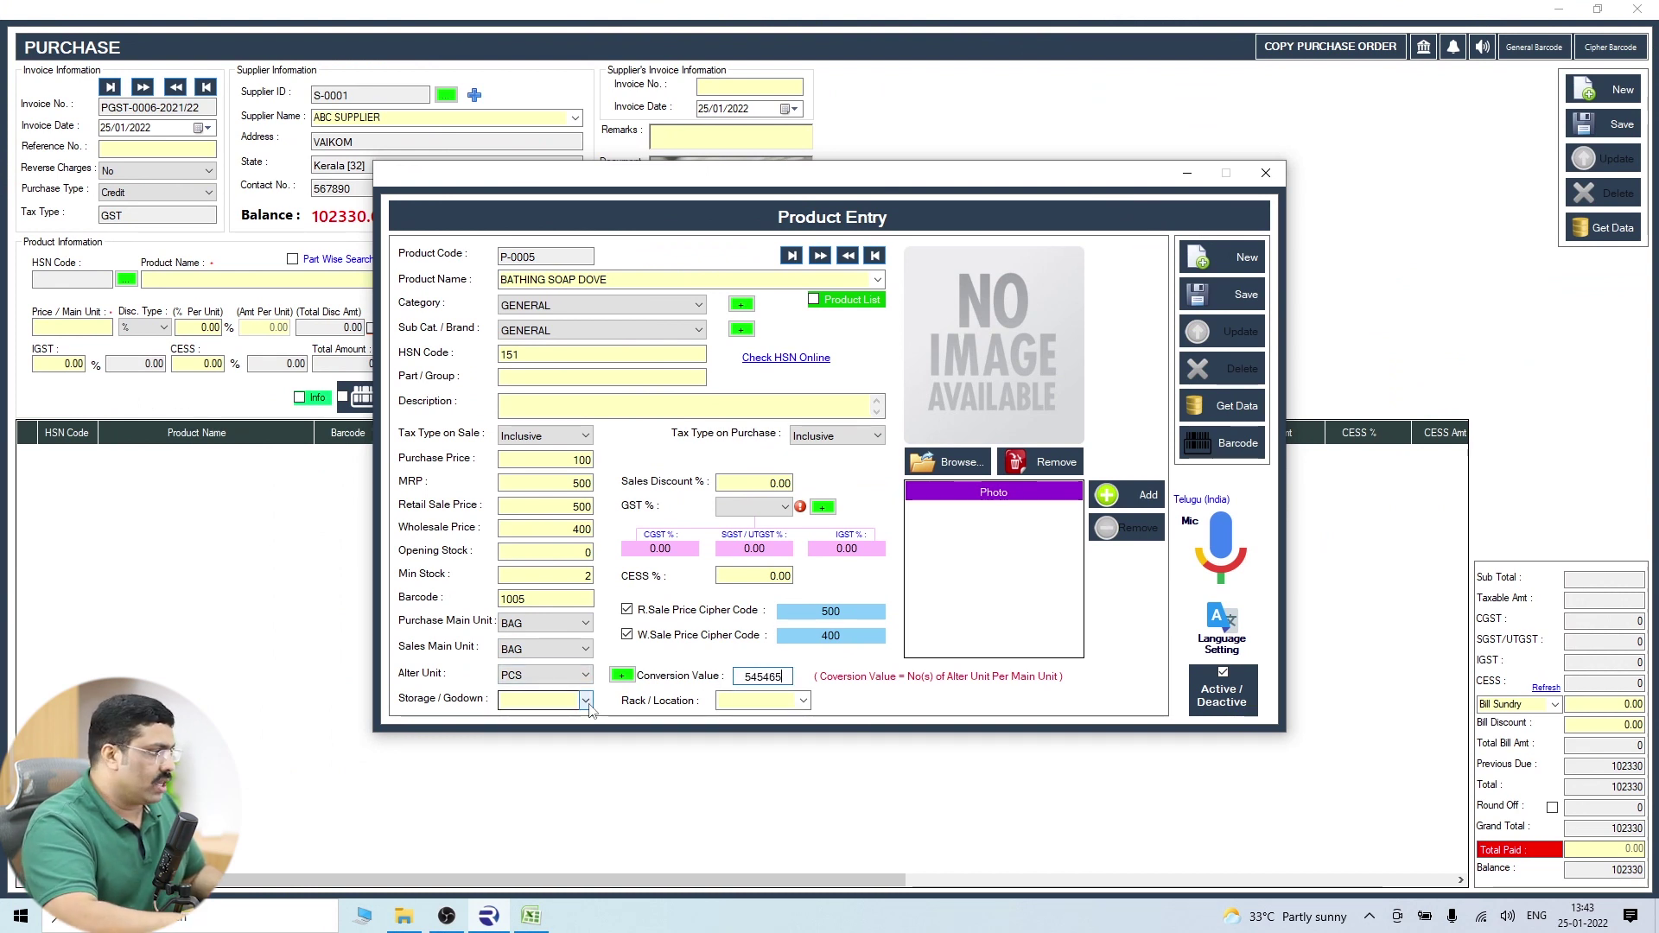
click(585, 675)
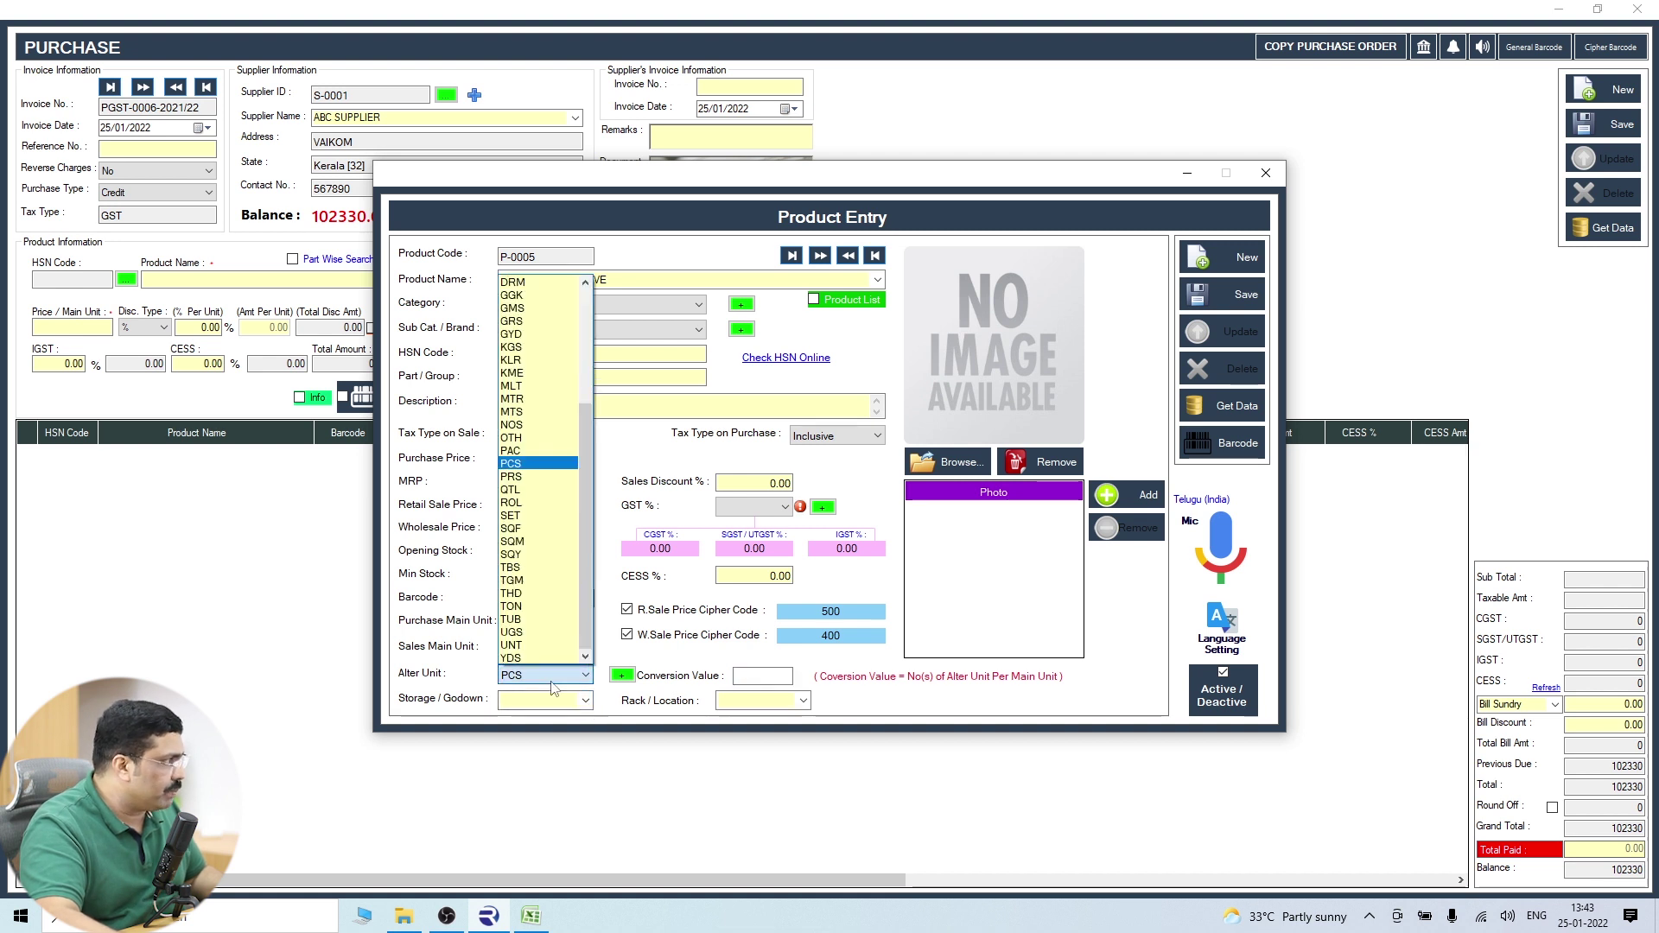
drag(584, 443, 544, 294)
click(537, 283)
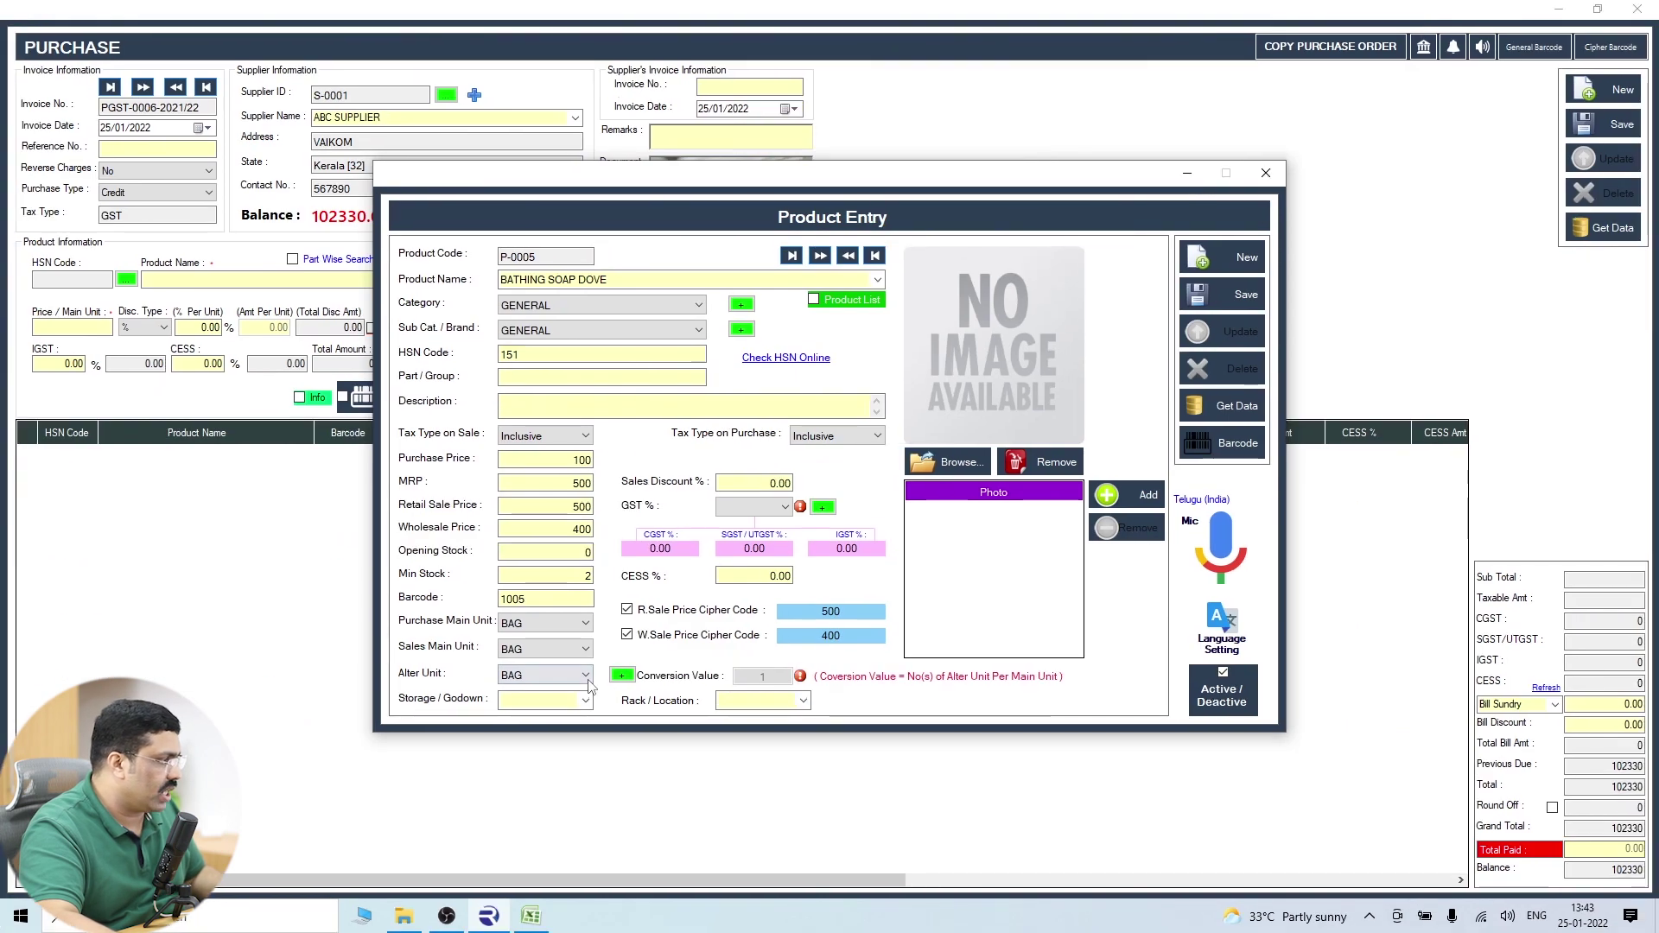
Set the product's alter unit to PCS with a conversion value of 5.
click(586, 676)
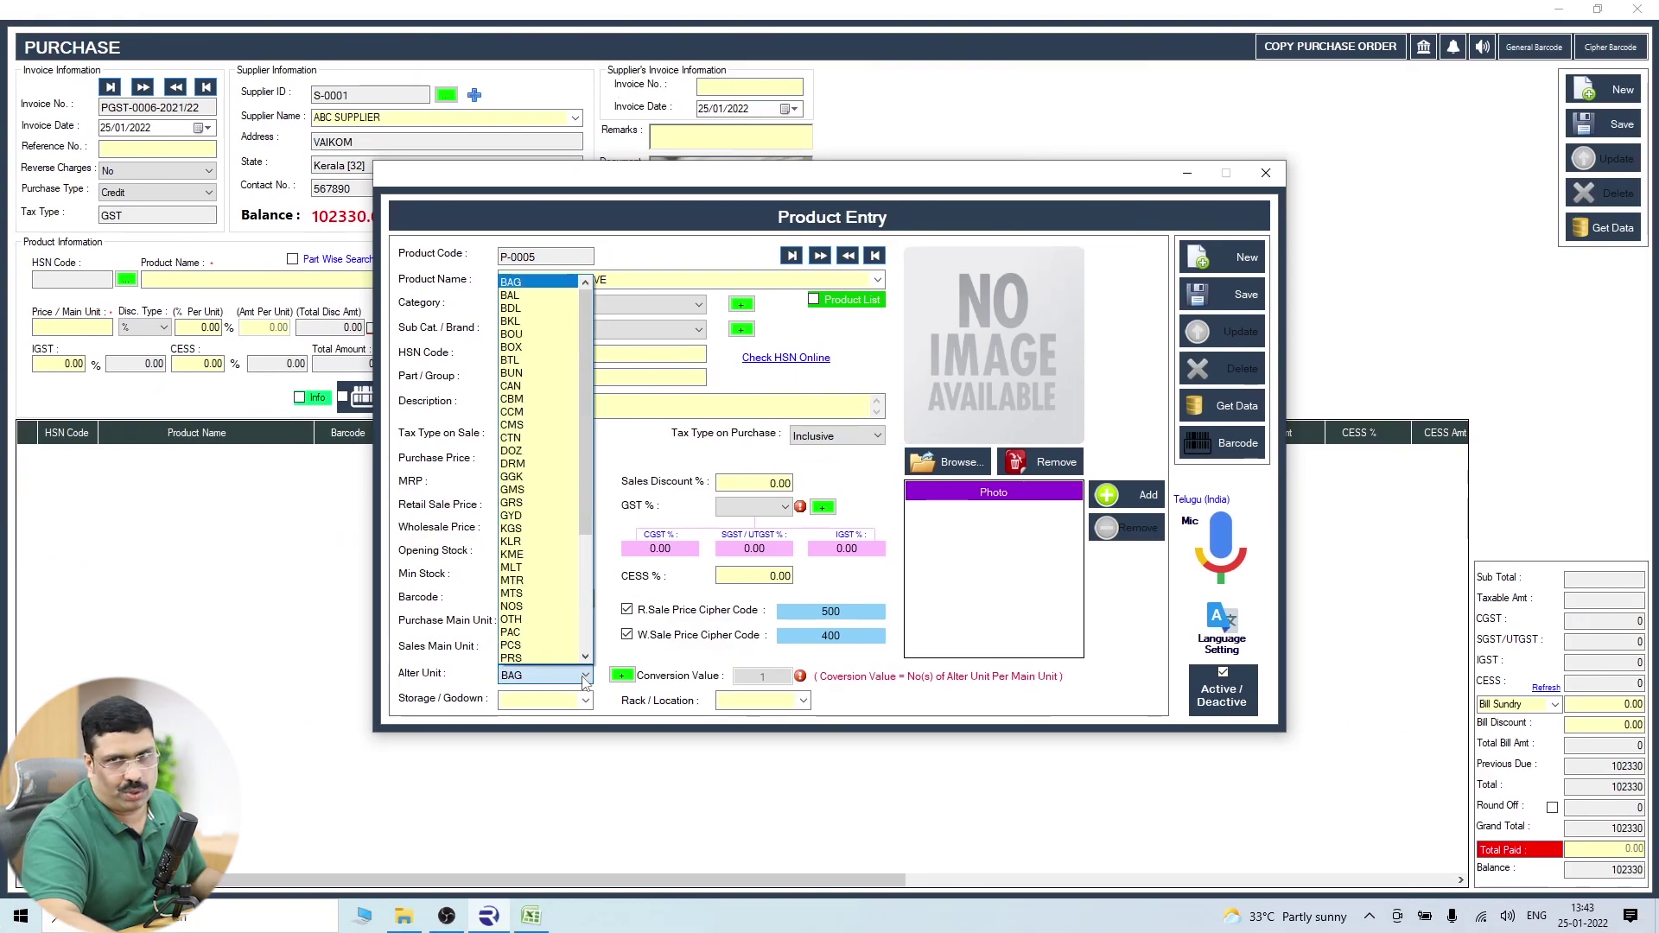
click(536, 645)
click(758, 674)
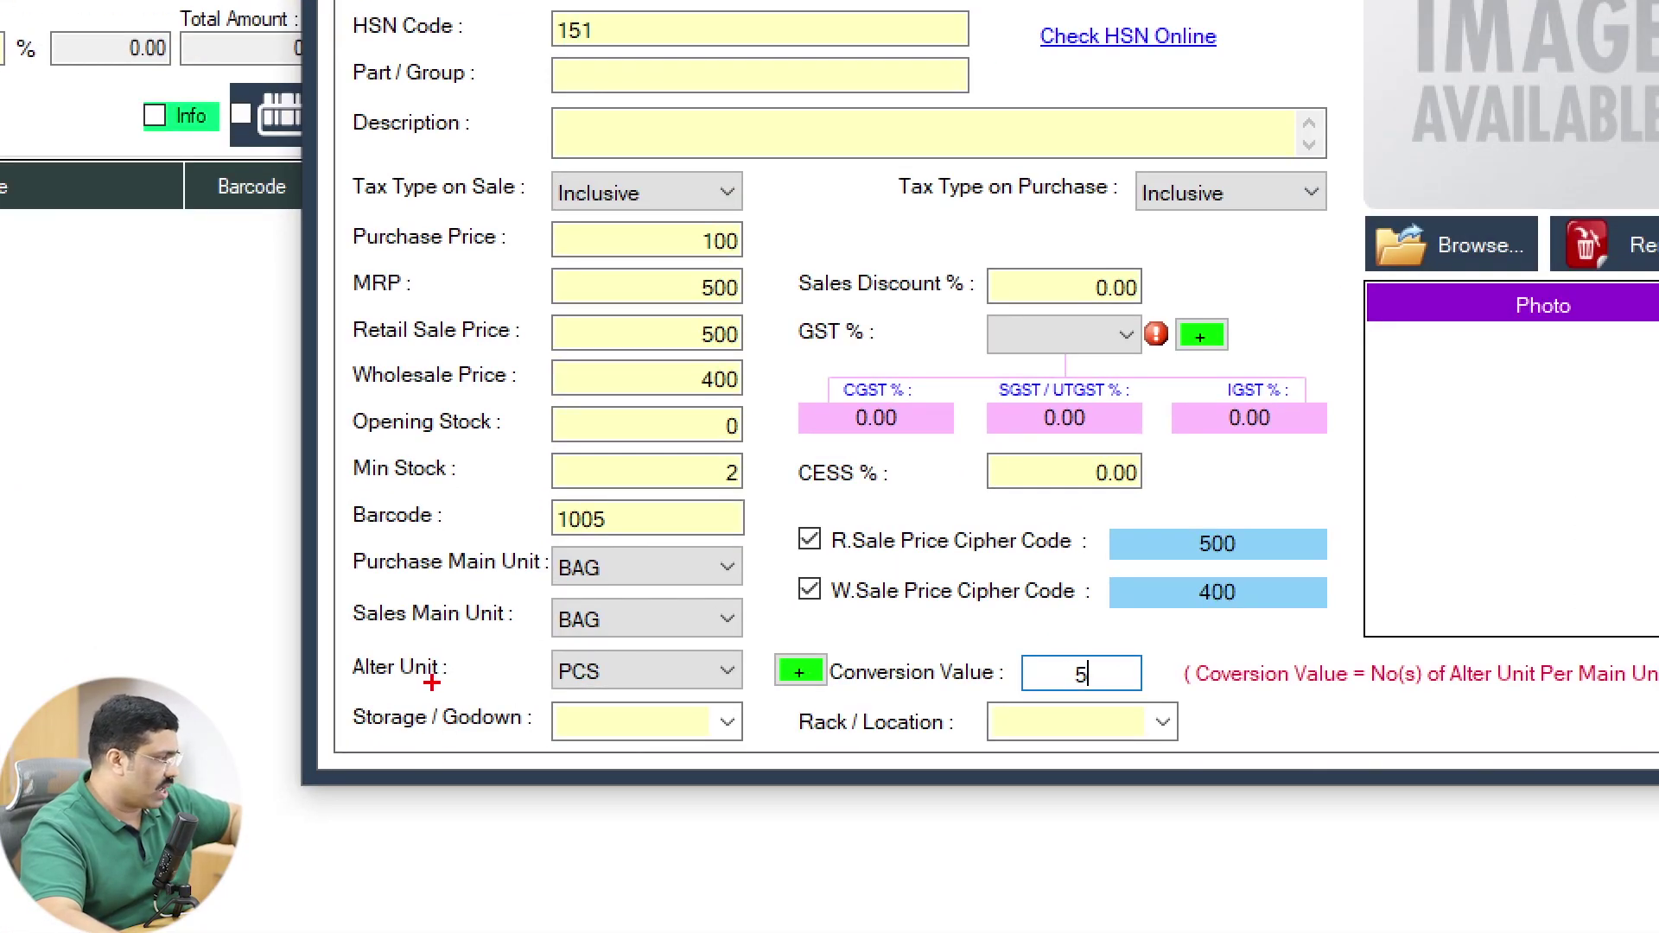
drag(431, 683, 728, 761)
drag(844, 724, 1218, 758)
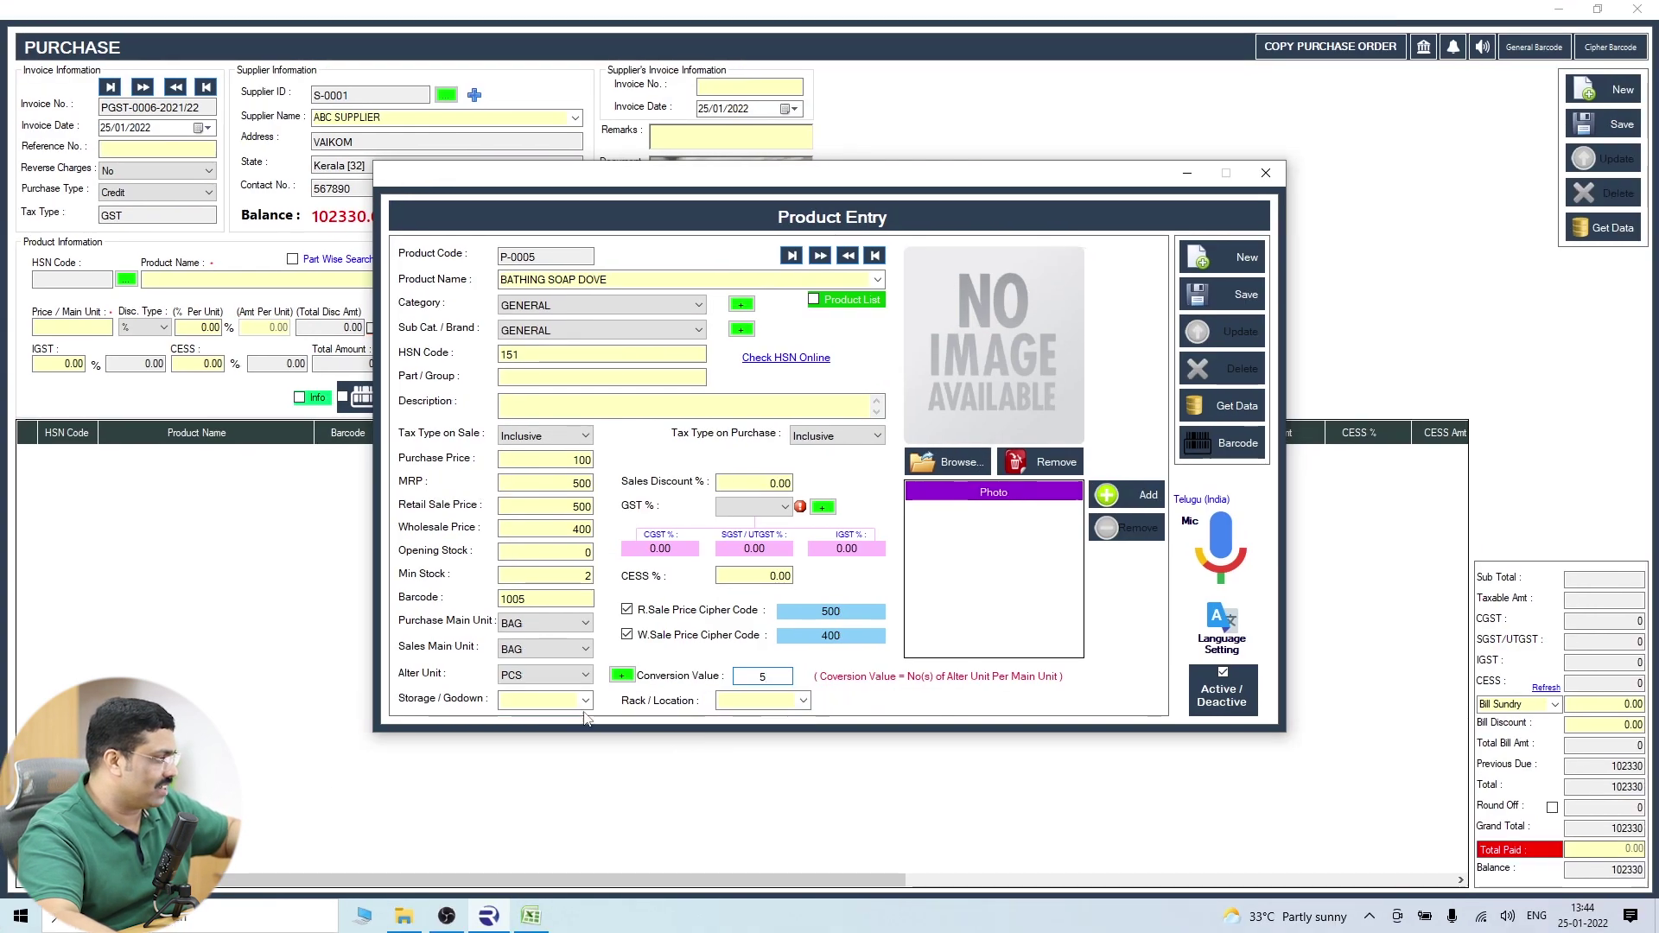
Assign the product to the main store storage and the D1 rack location.
click(671, 724)
click(558, 717)
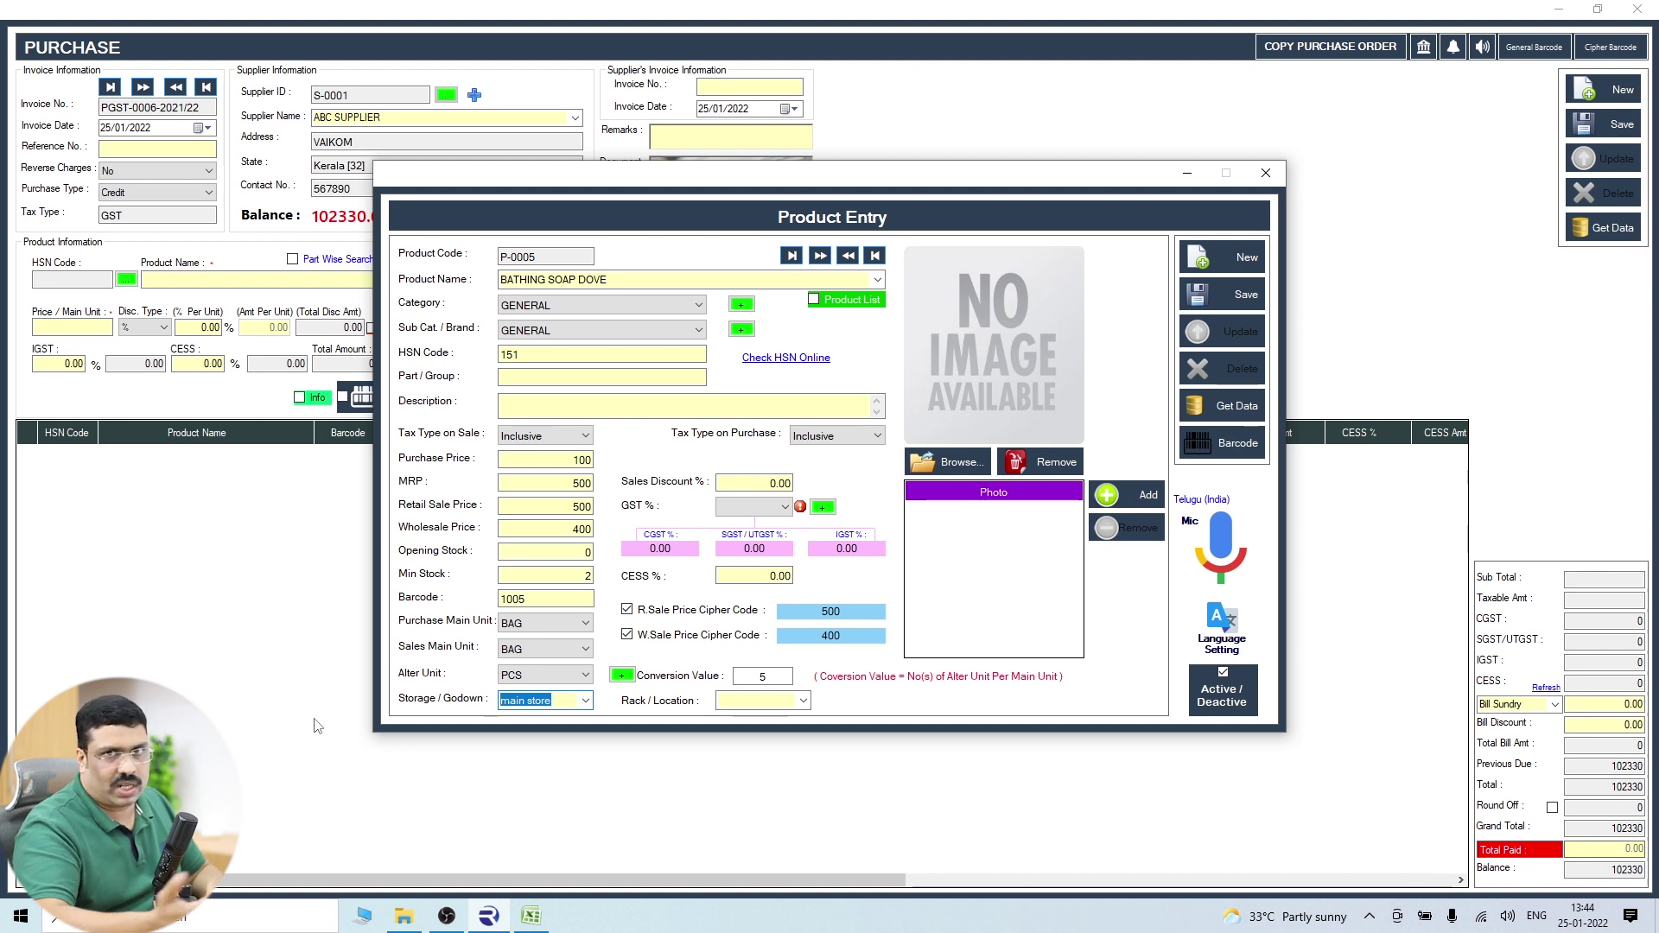
click(804, 701)
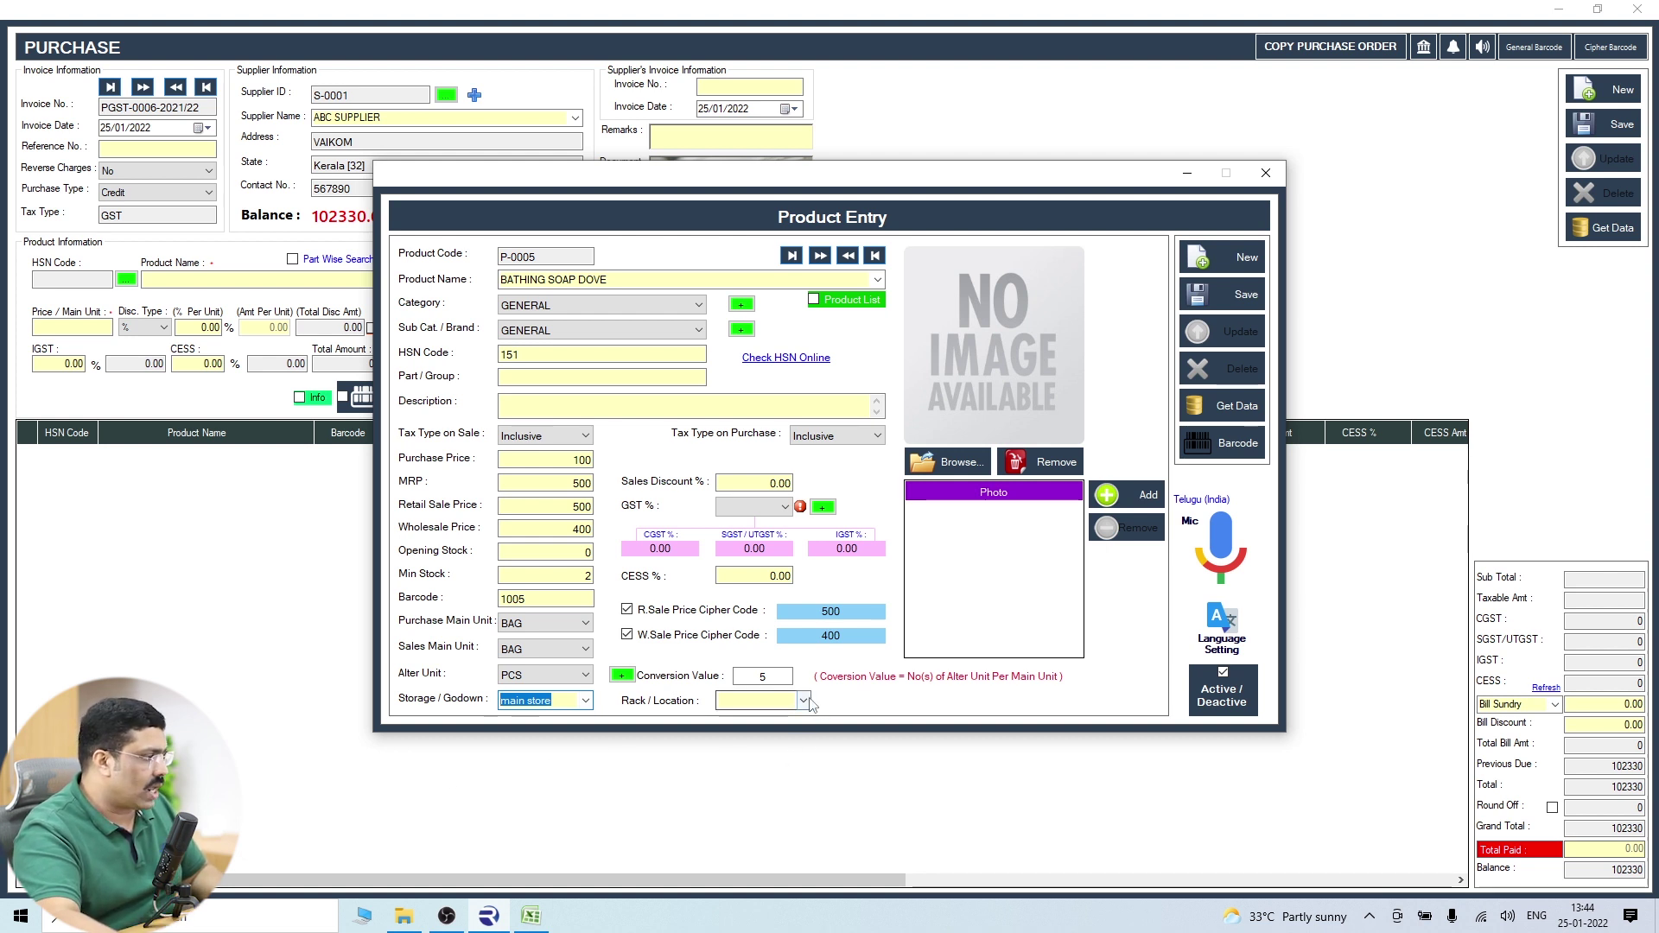
click(741, 727)
click(745, 700)
text(FSEFSEF)
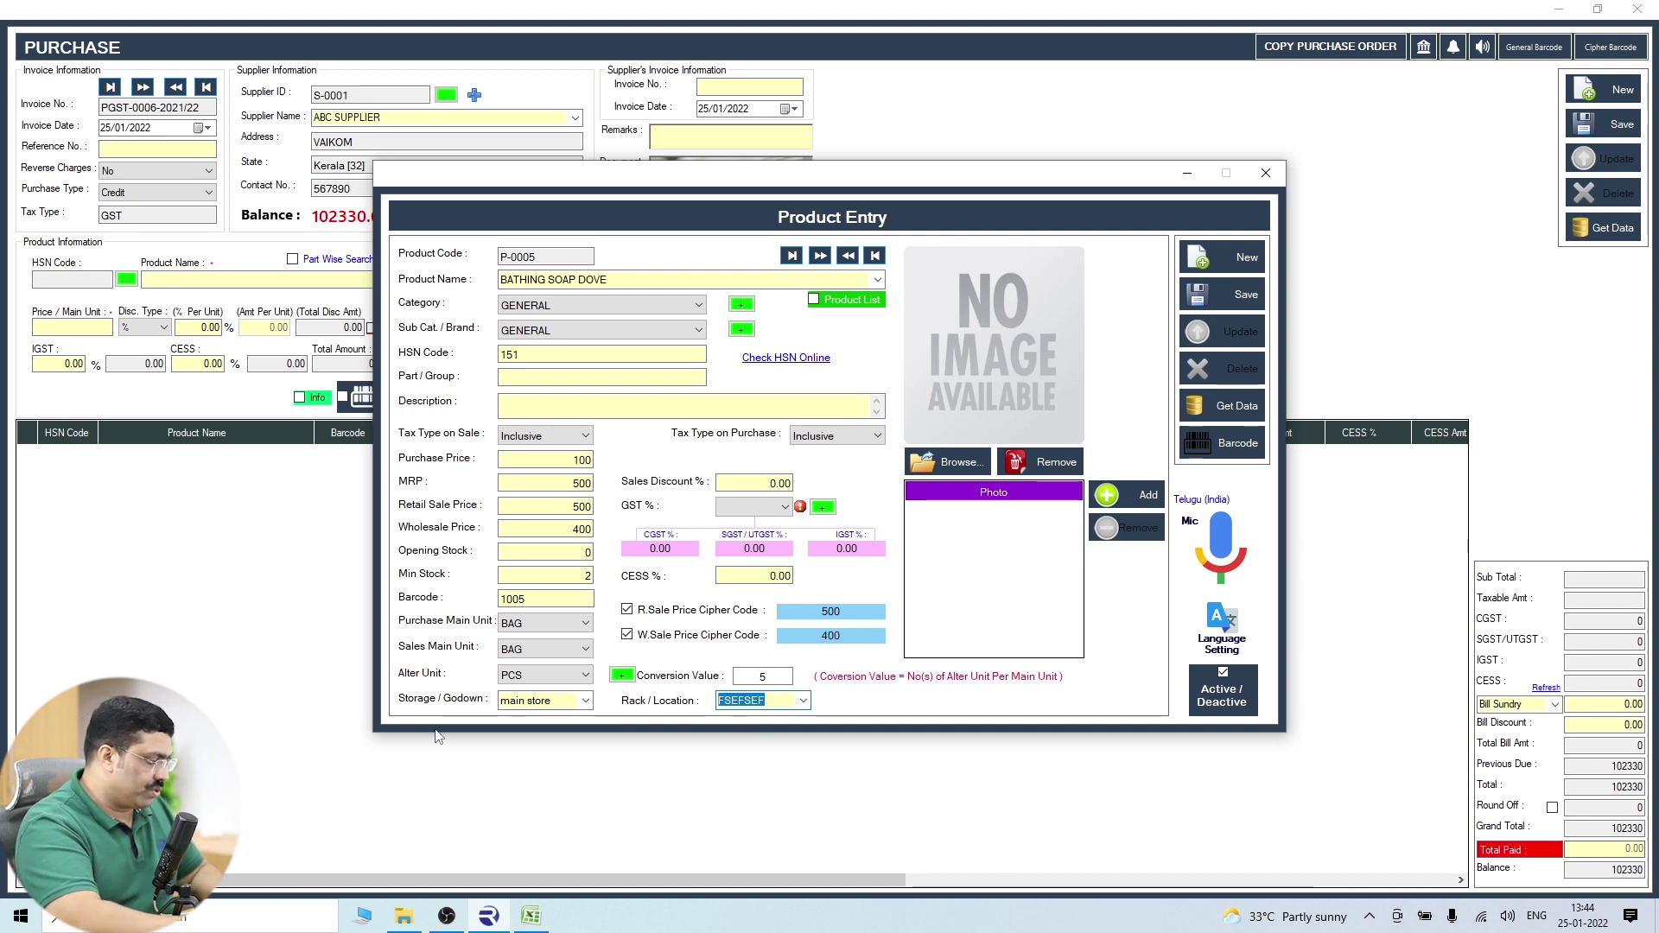
text(D1)
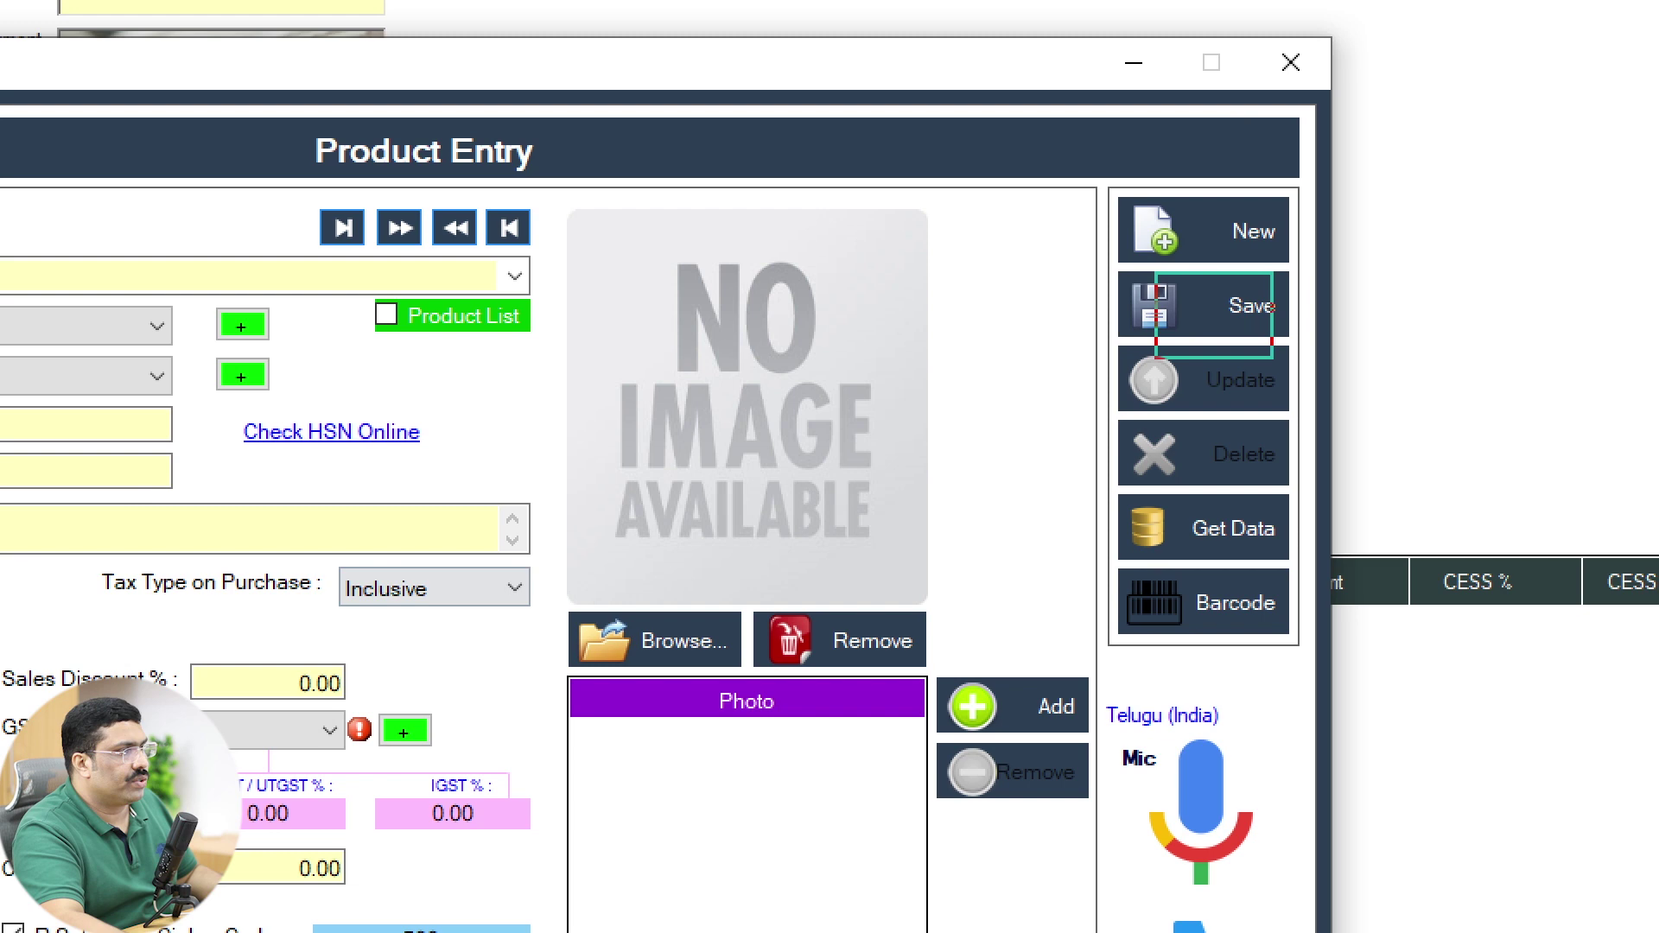
Set the product's GST rate to 12%, save the product and close its entry form.
click(1272, 306)
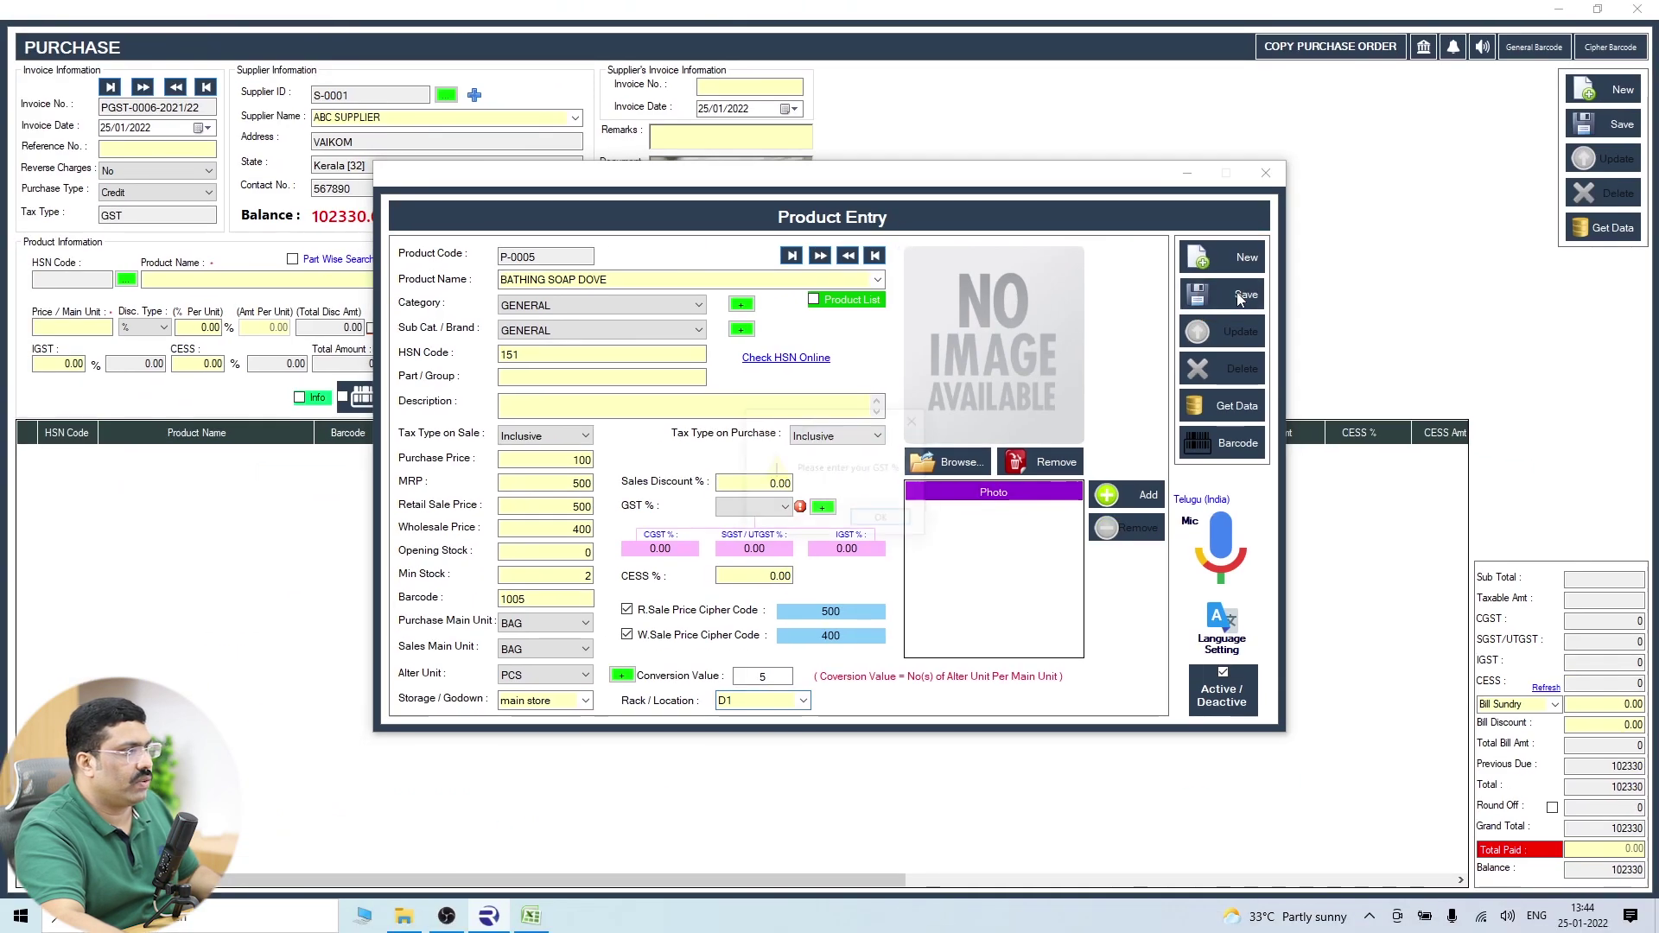
click(889, 519)
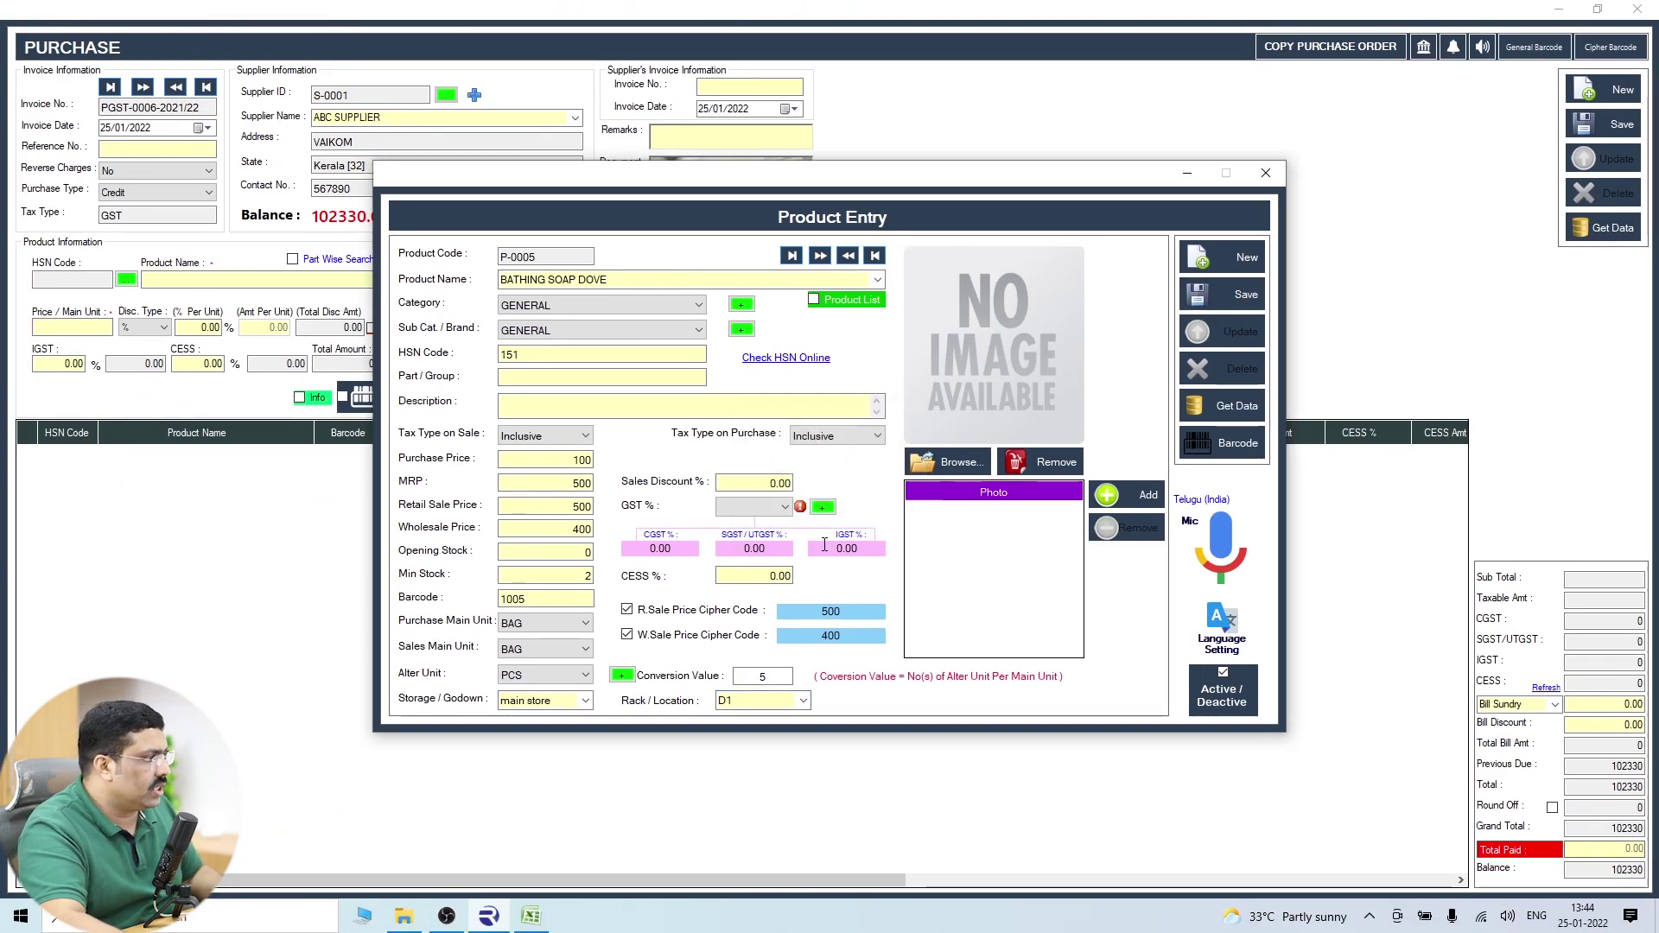
click(787, 507)
click(756, 533)
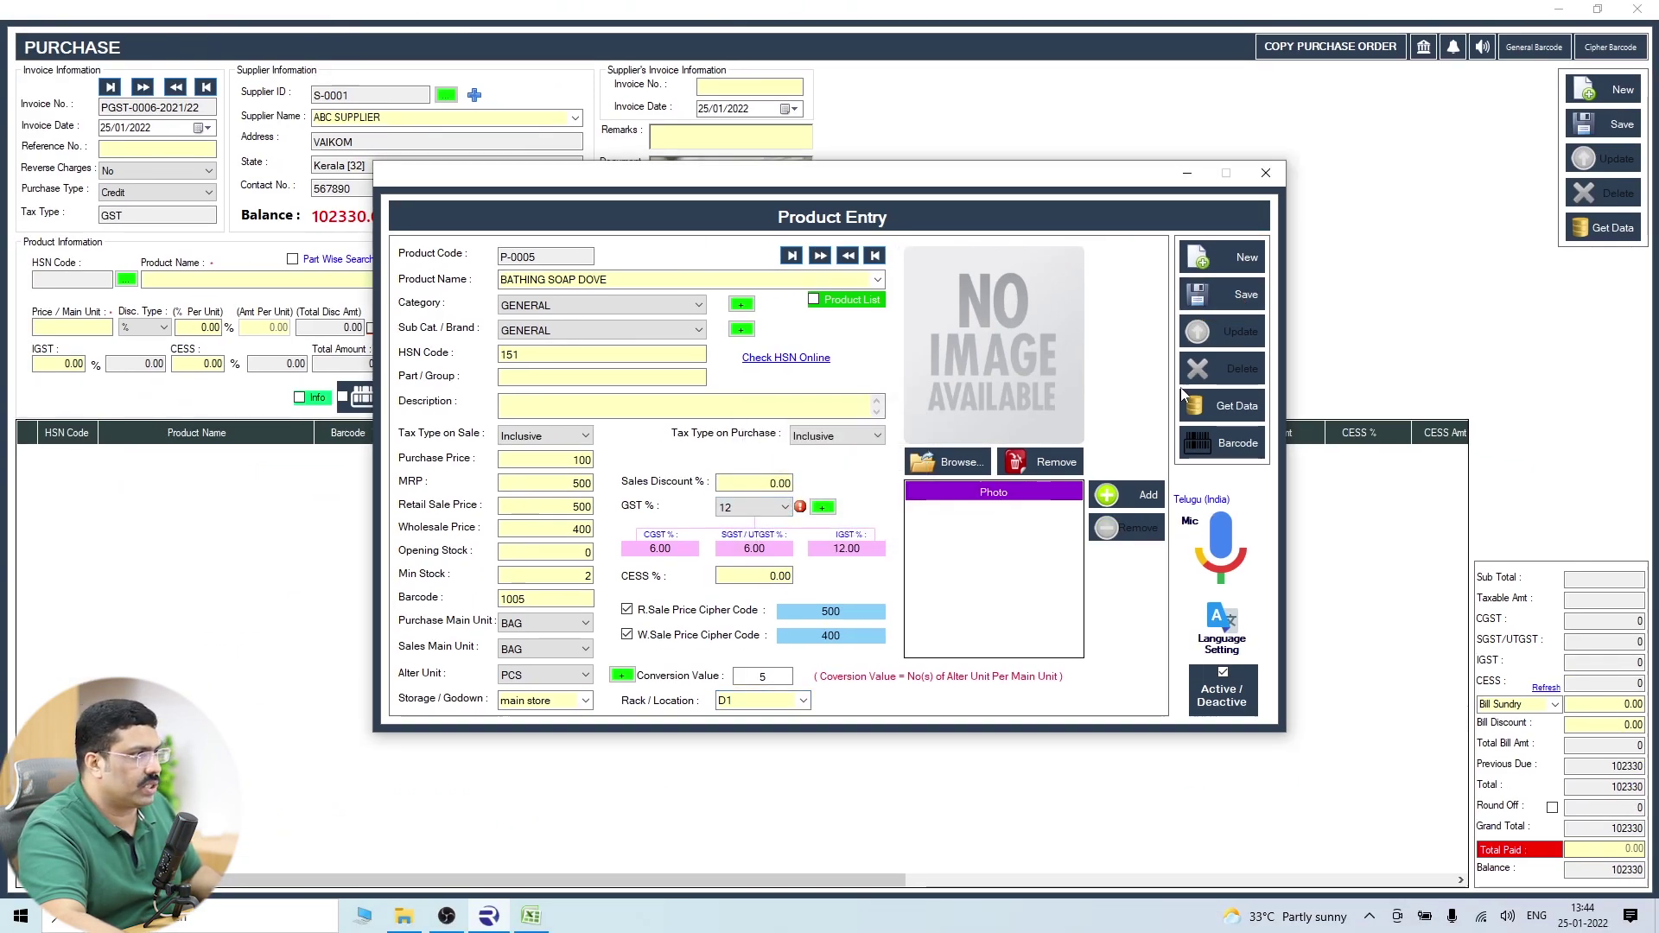
click(1222, 294)
click(876, 525)
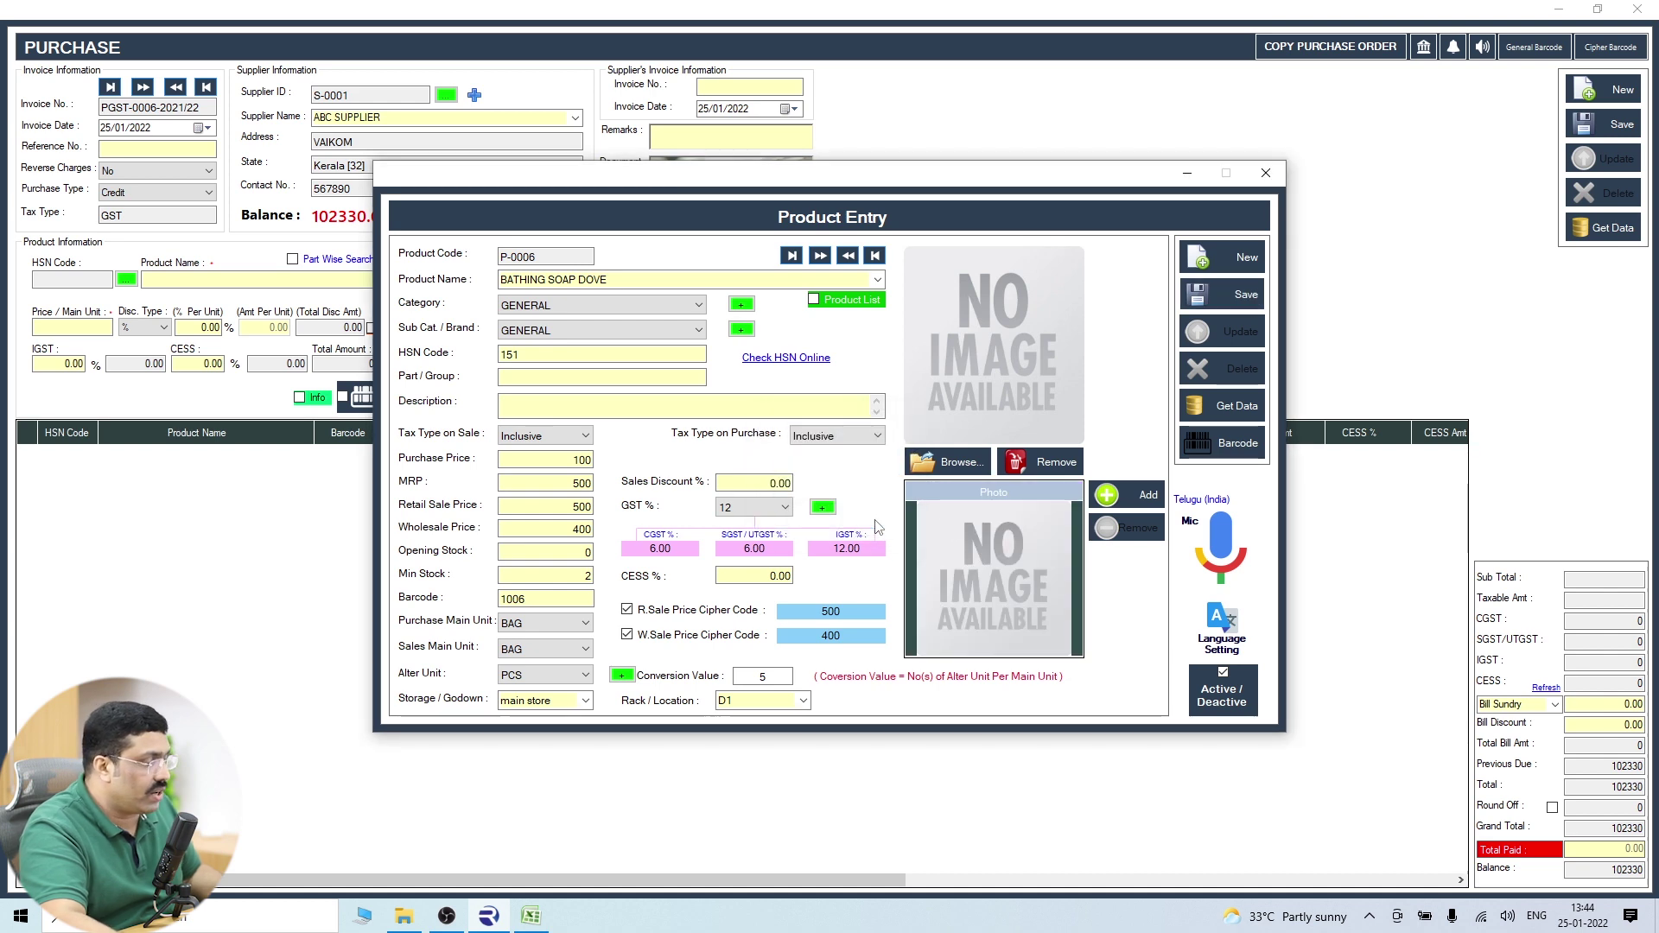
click(1266, 173)
Choose BATHING SOAP DOVE as the purchase item with quantity 100 in the BAG unit.
click(189, 279)
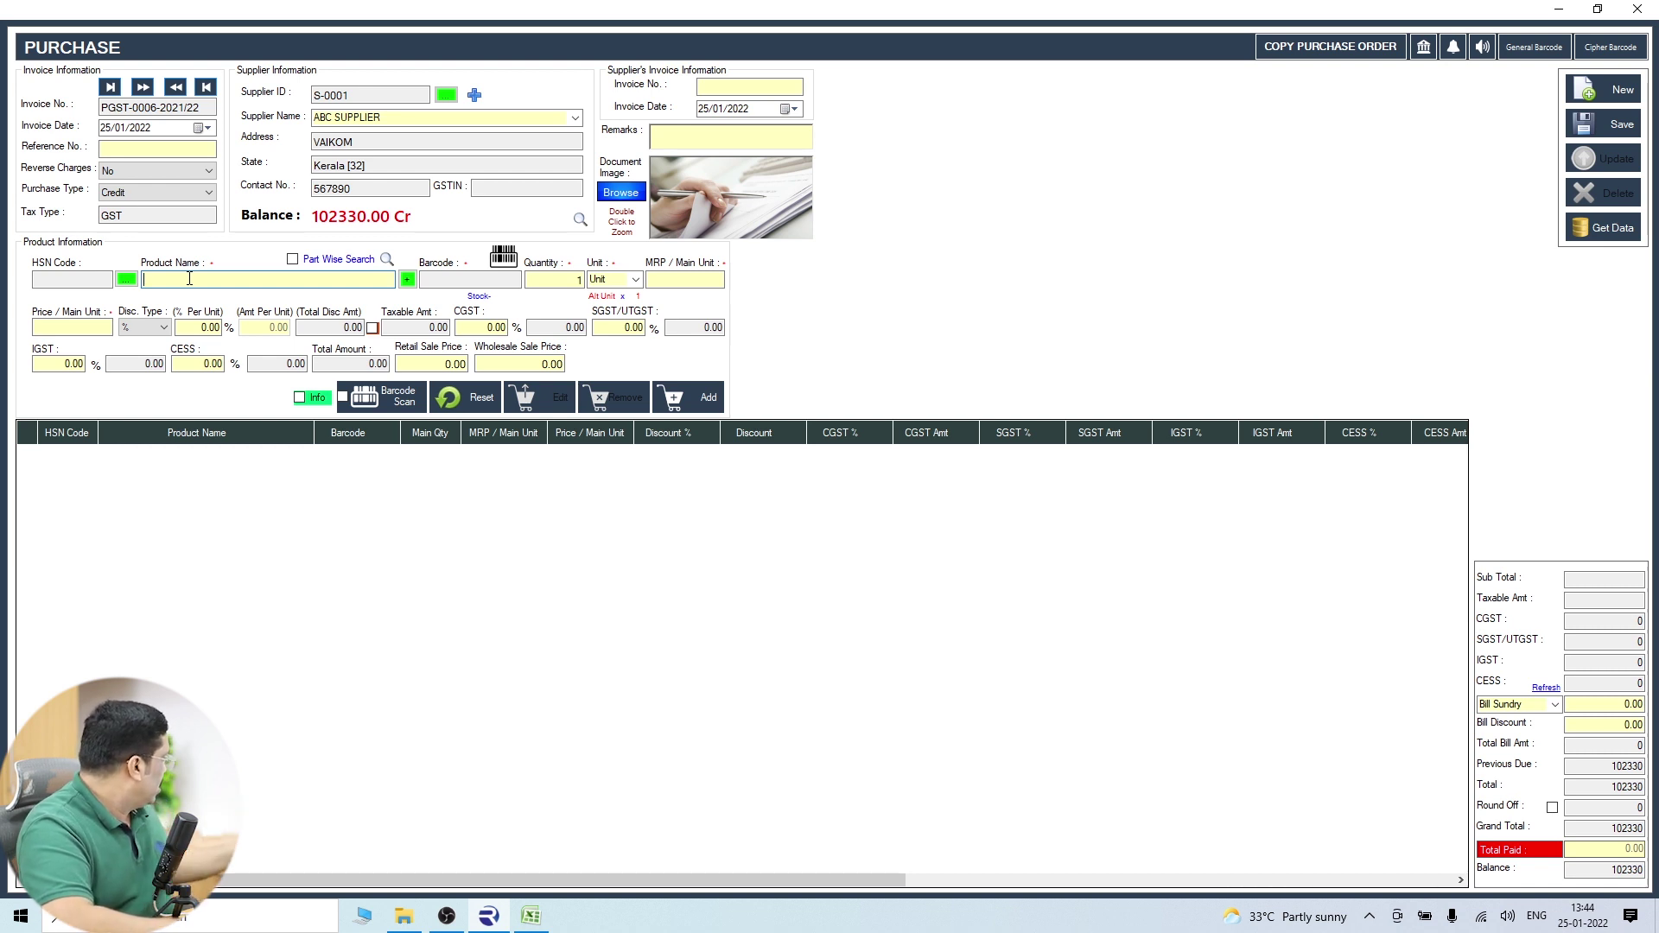
text(B)
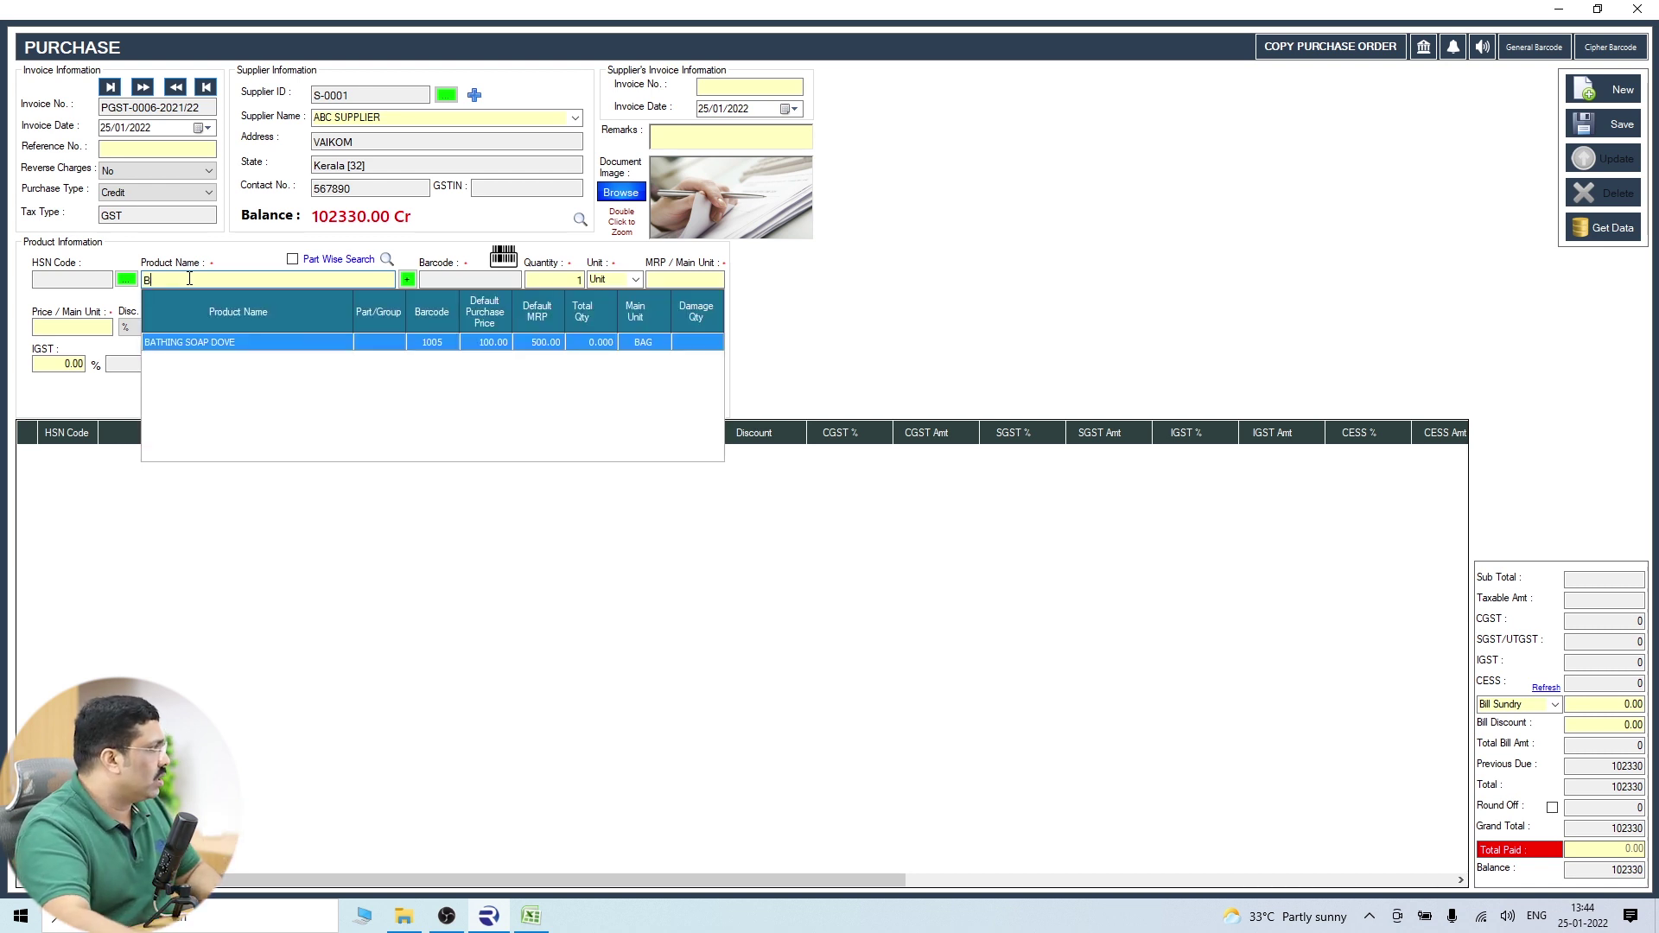
click(207, 343)
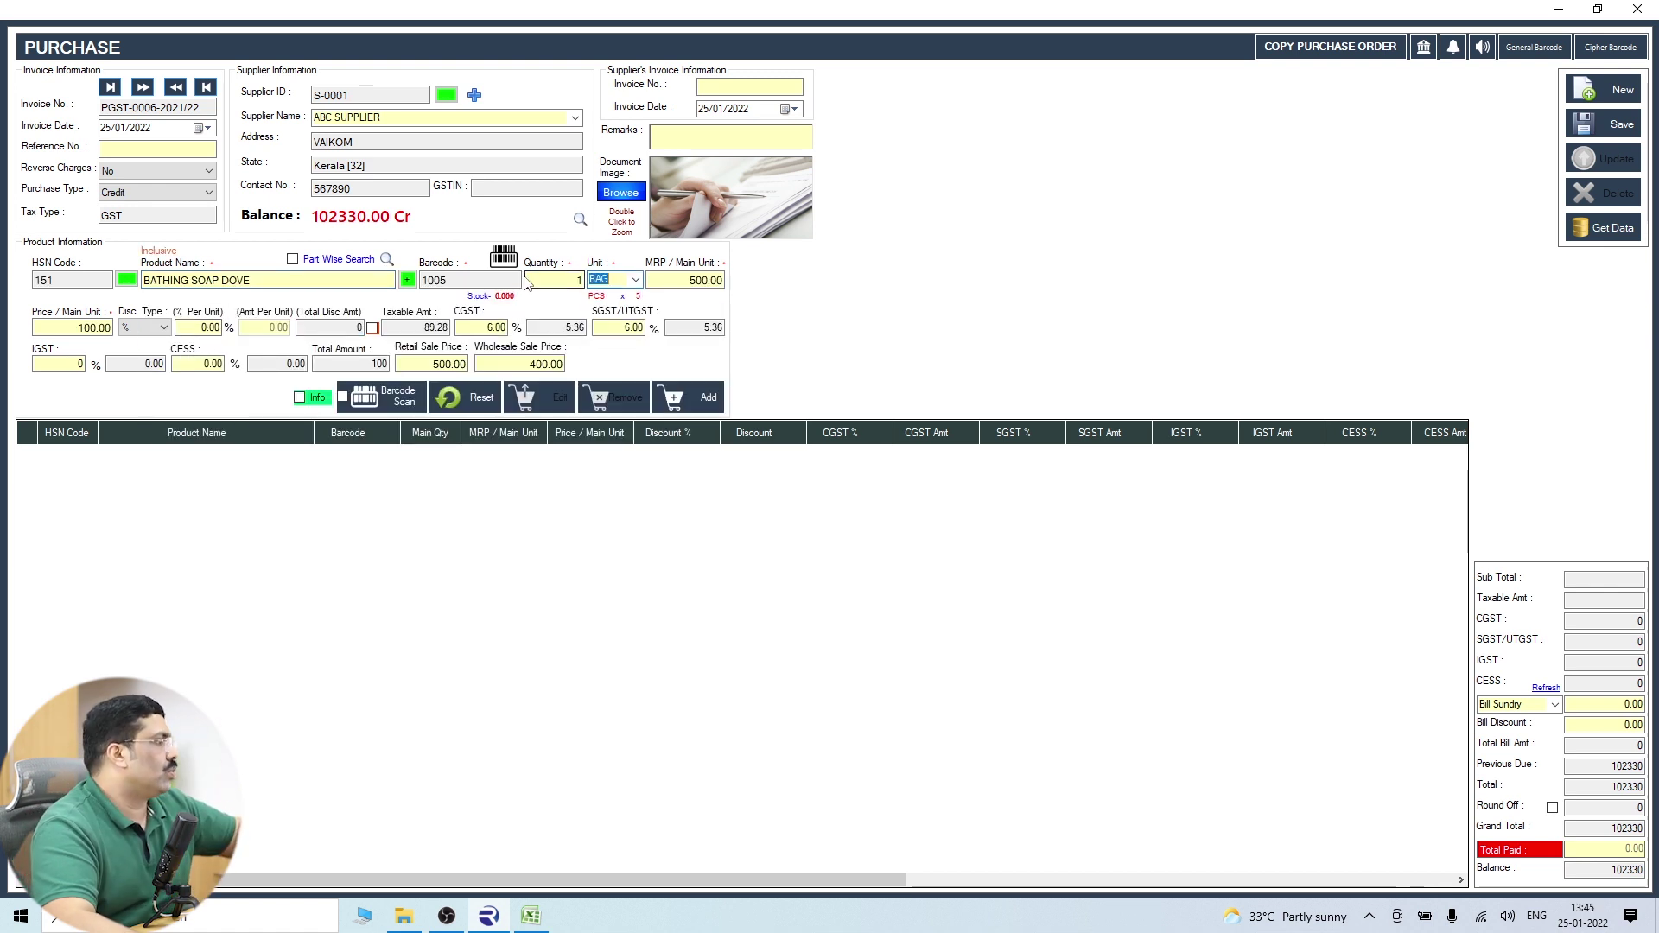
click(635, 281)
click(636, 281)
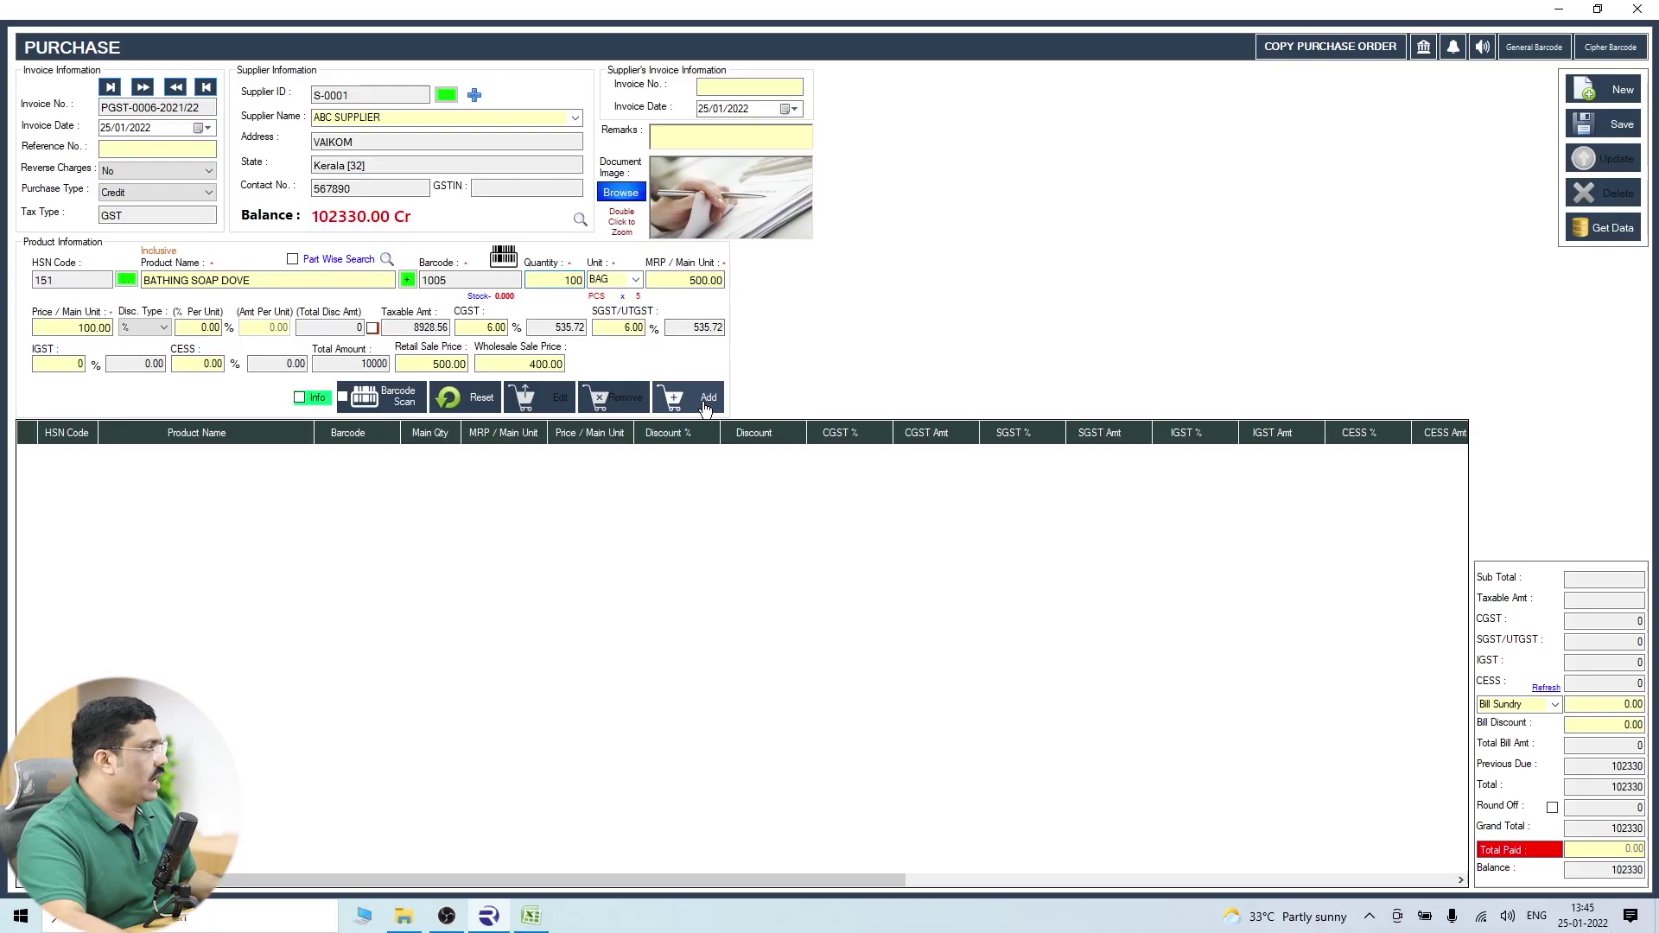
Add BATHING SOAP DOVE to the purchase invoice, save the purchase and close its entry form.
click(707, 403)
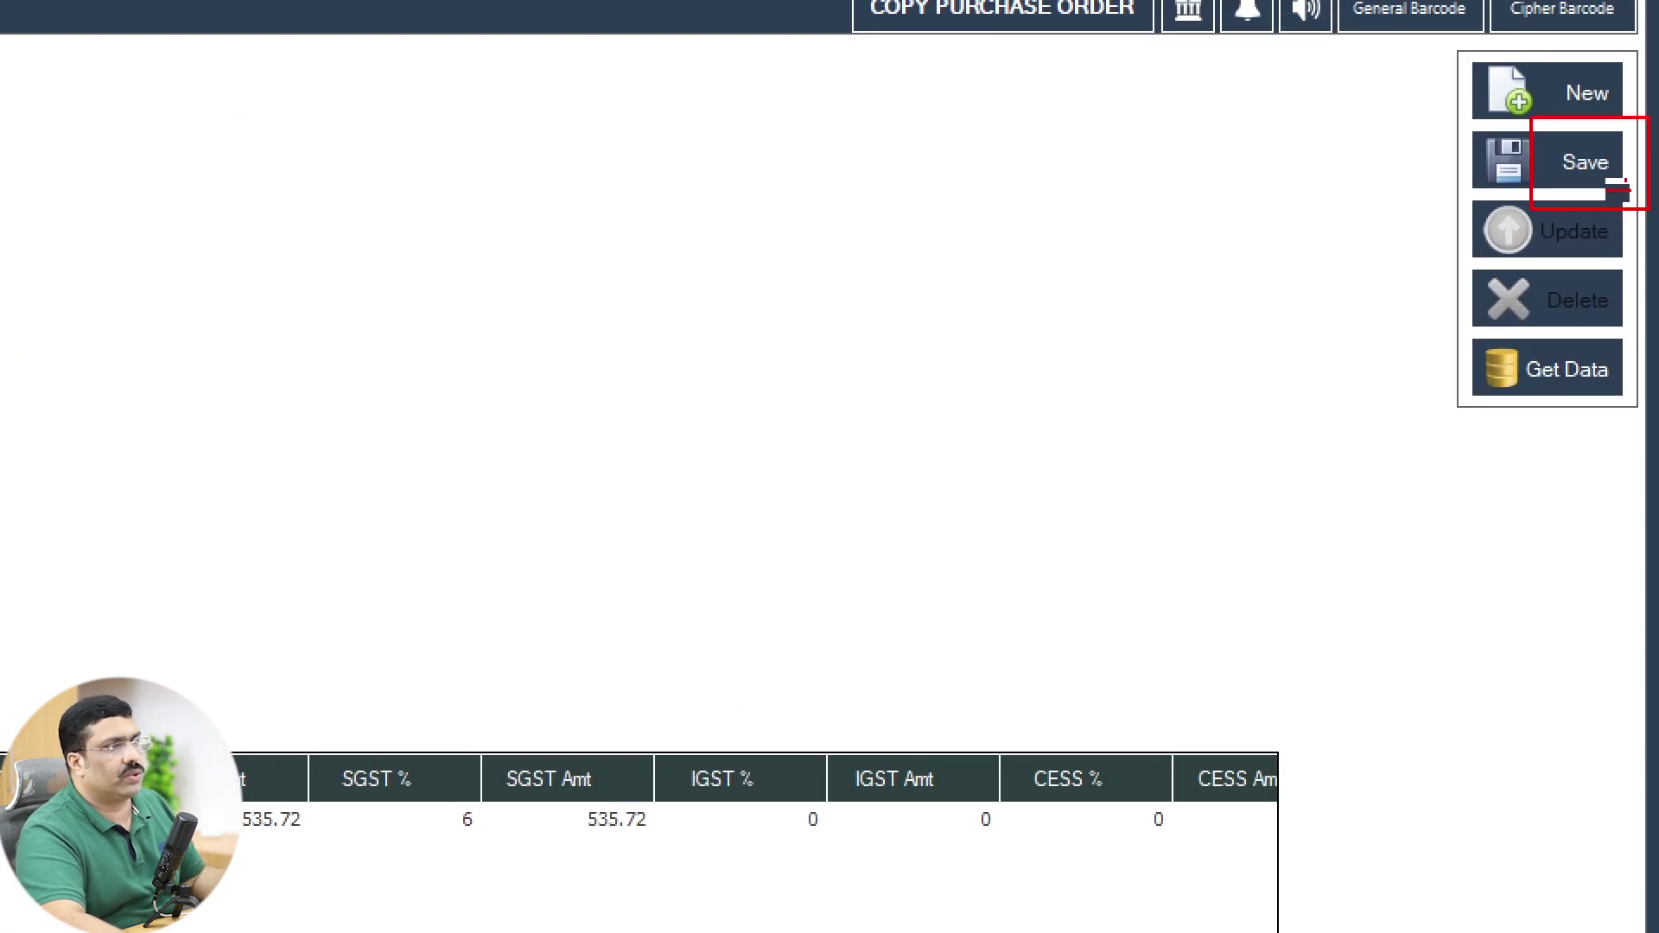
click(1613, 182)
click(863, 526)
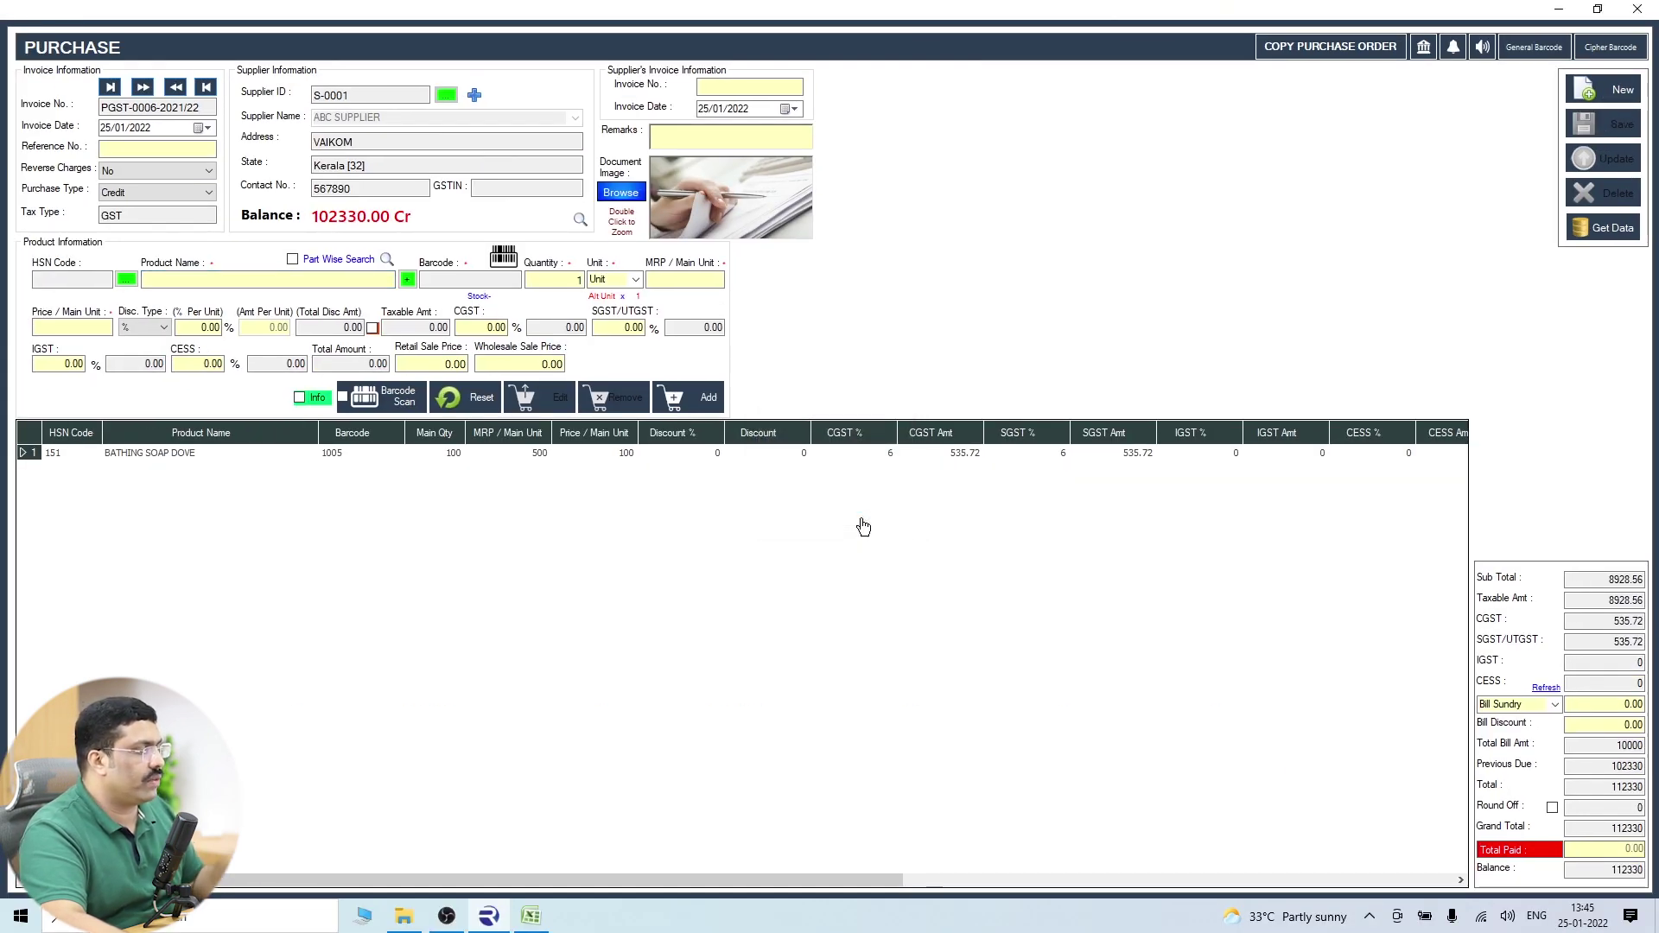
click(1640, 10)
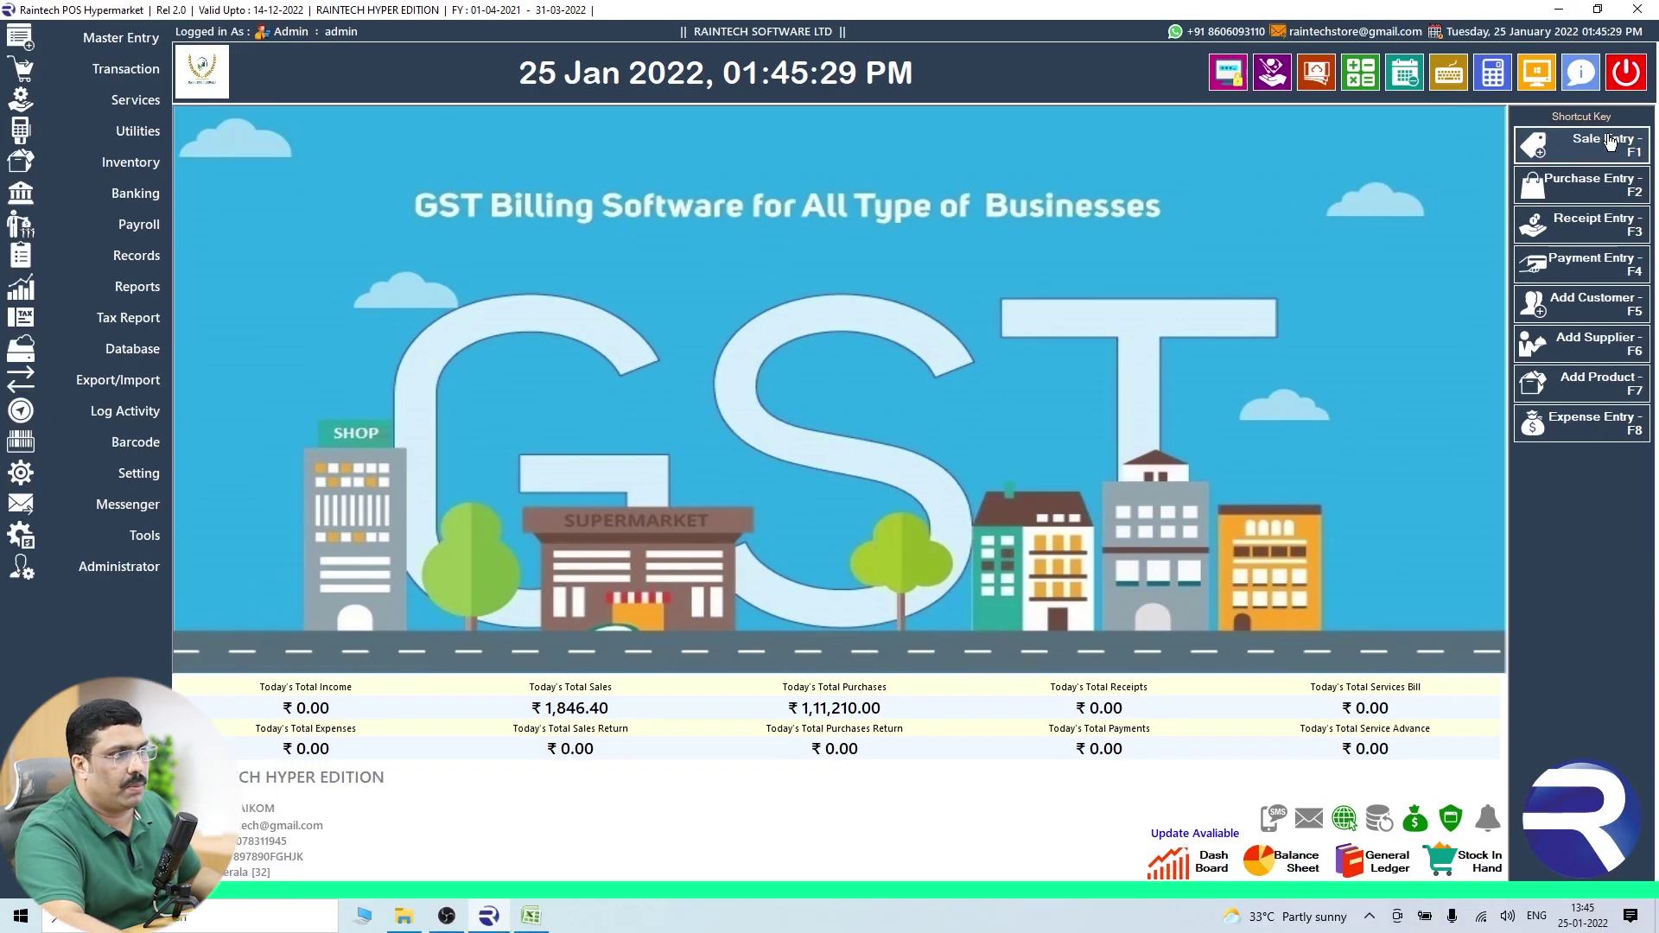
Start a new sale in POS mode for the Cash customer and add 1 BAG of BATHING SOAP DOVE to the cart.
click(1610, 143)
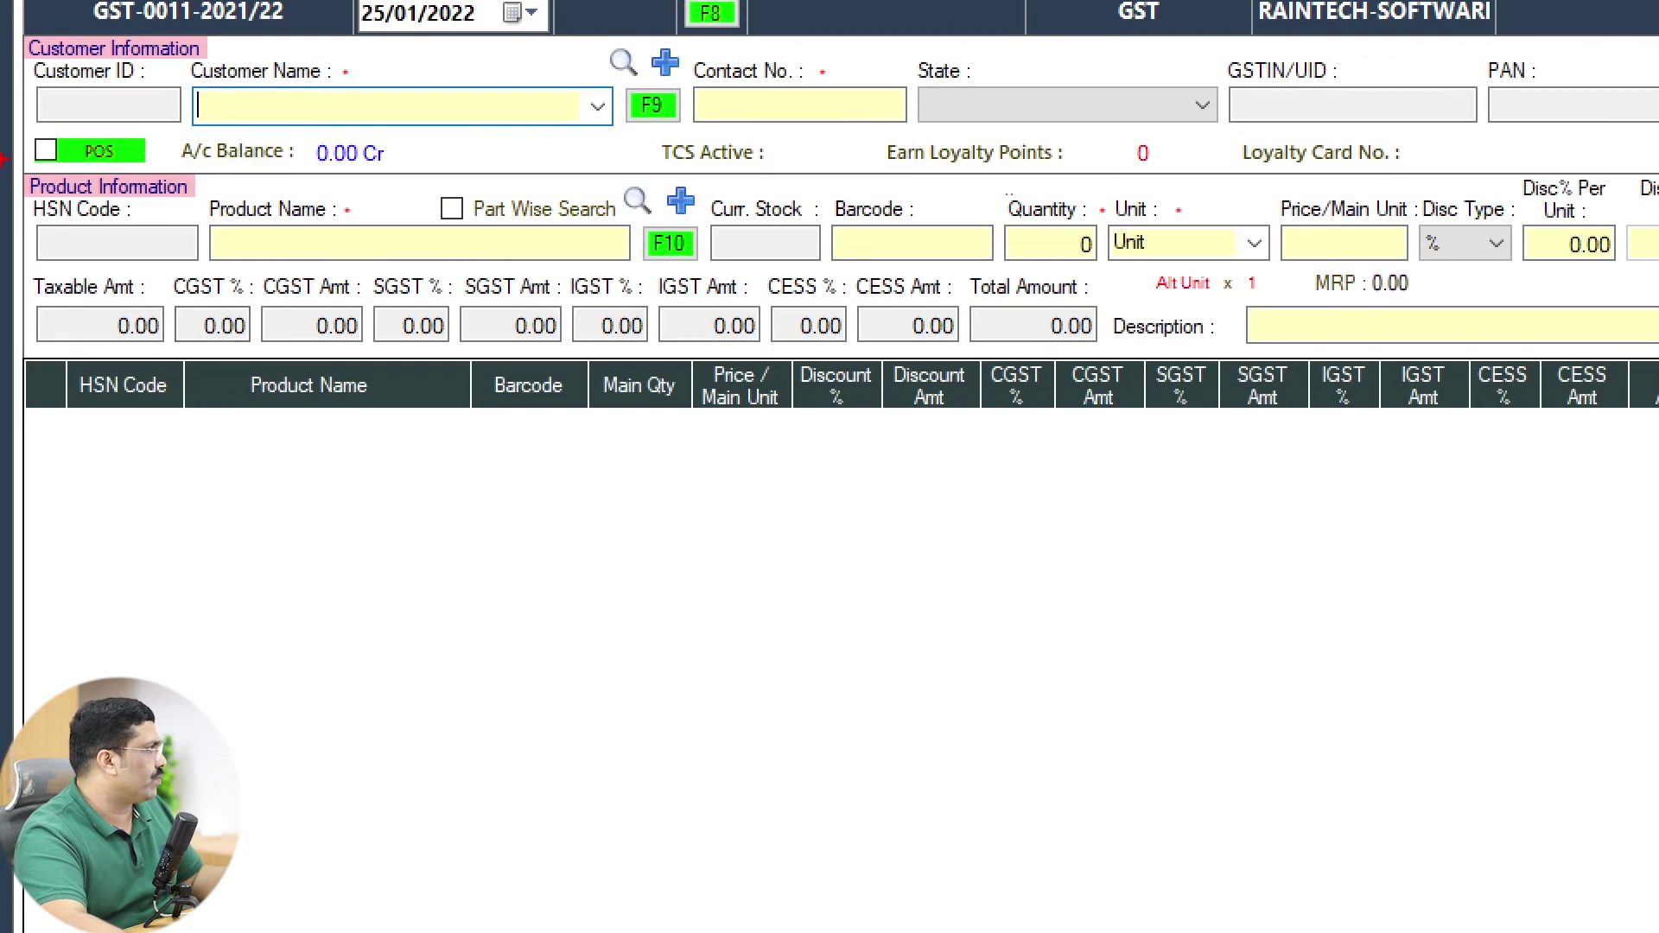
click(76, 154)
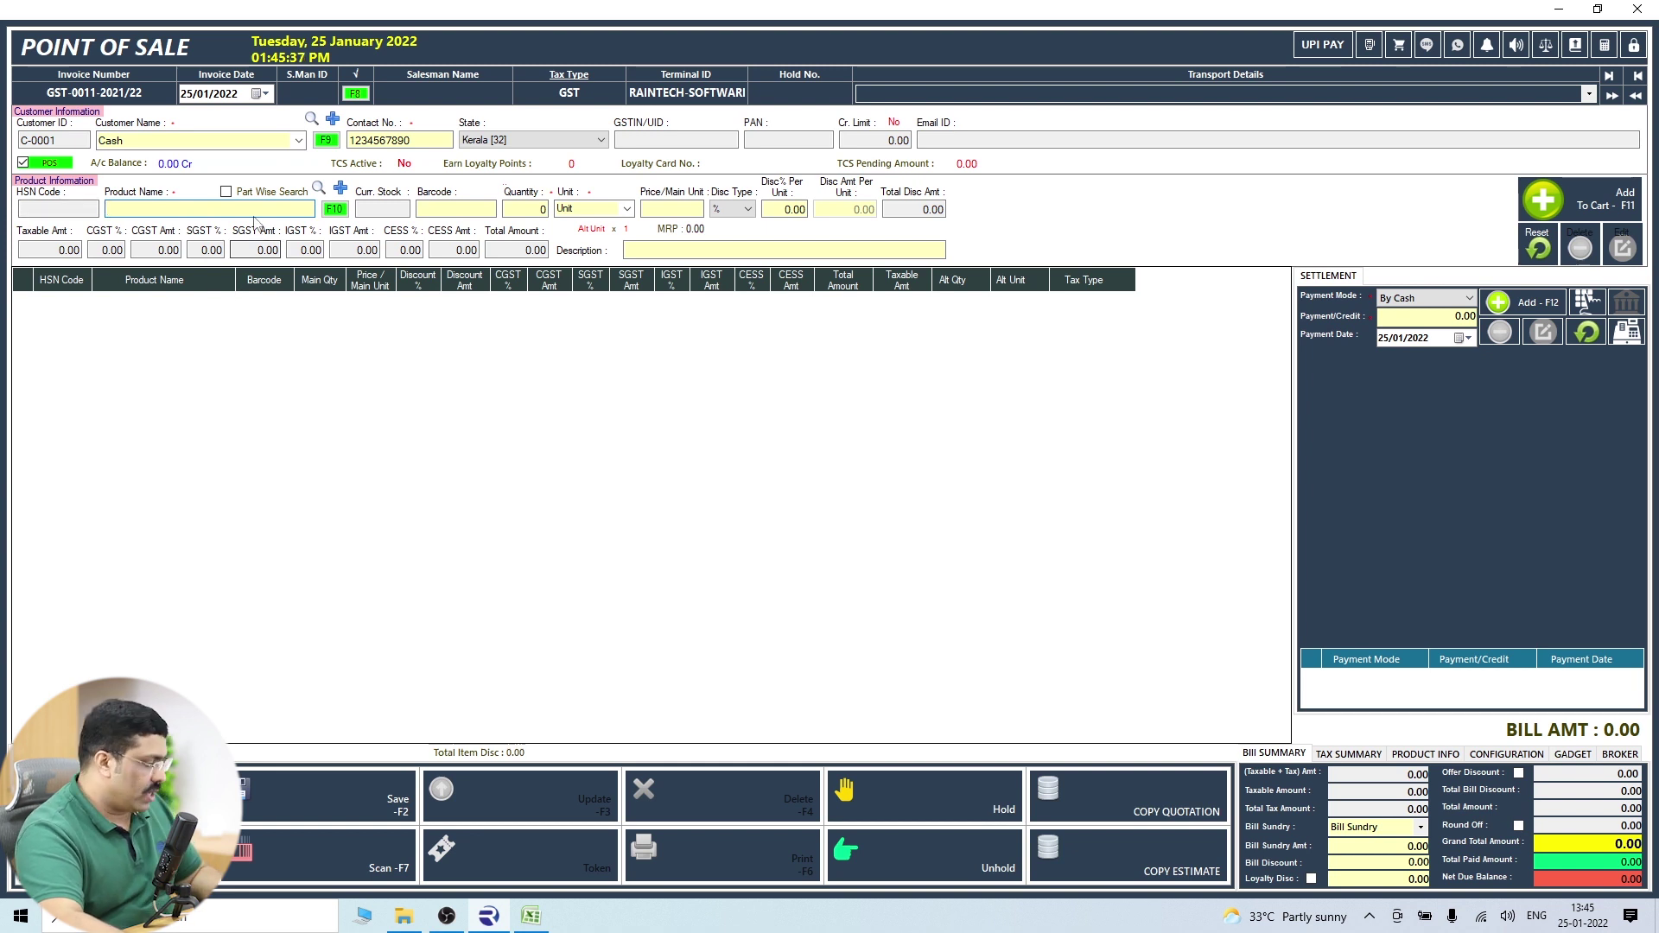
text(B)
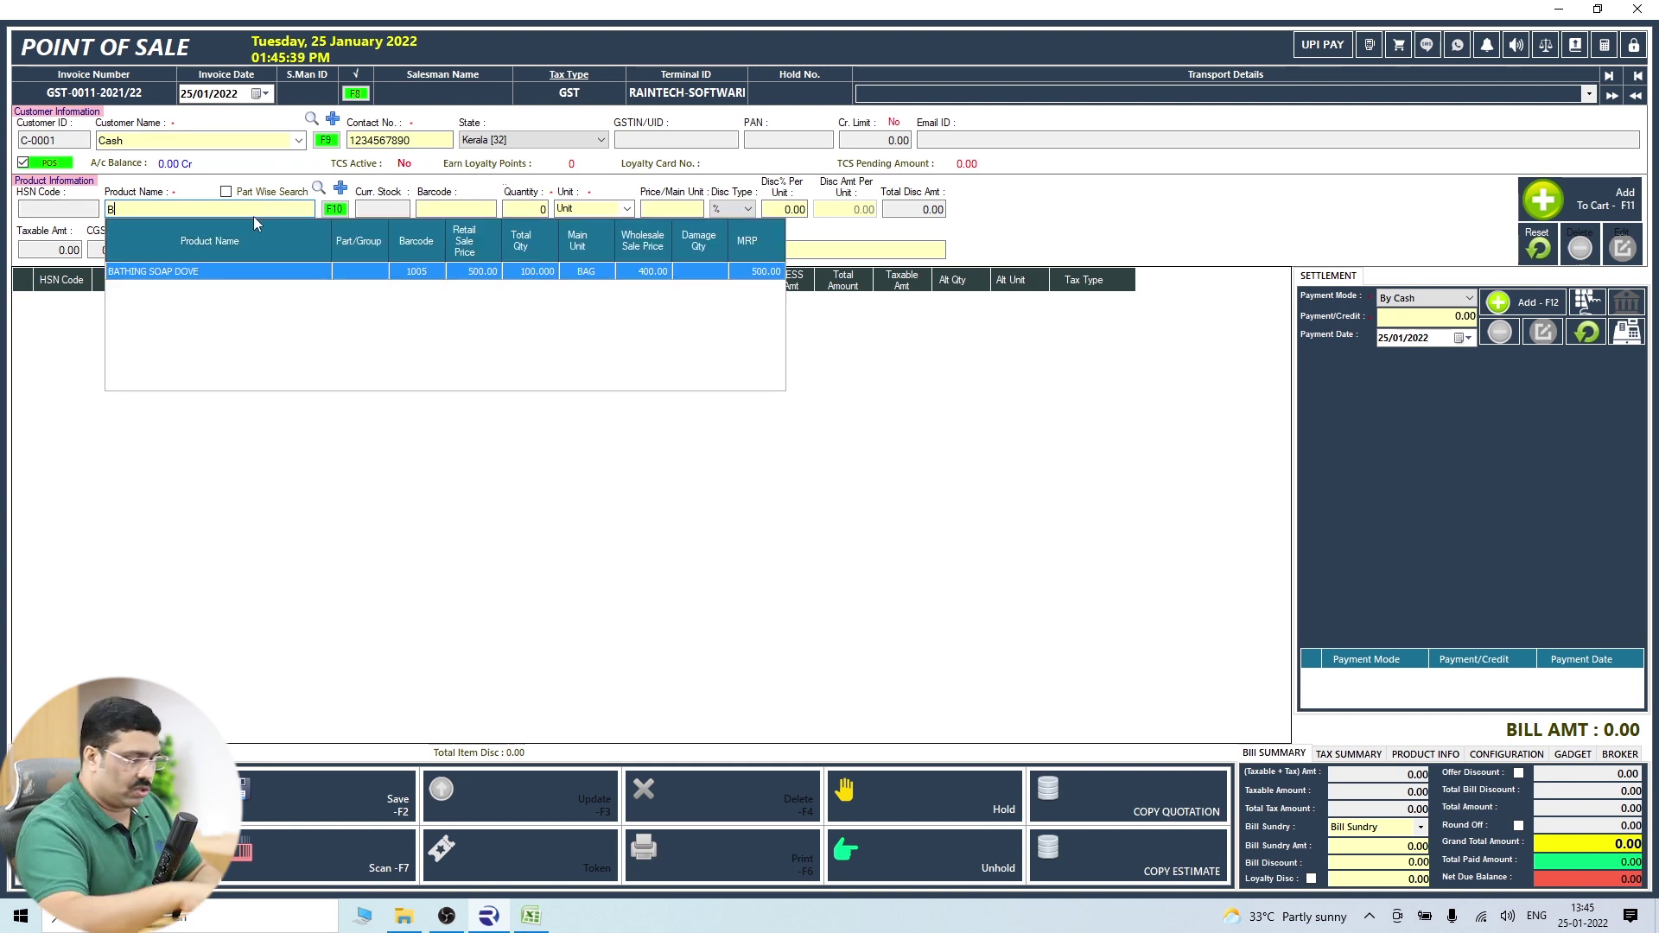
key(Return)
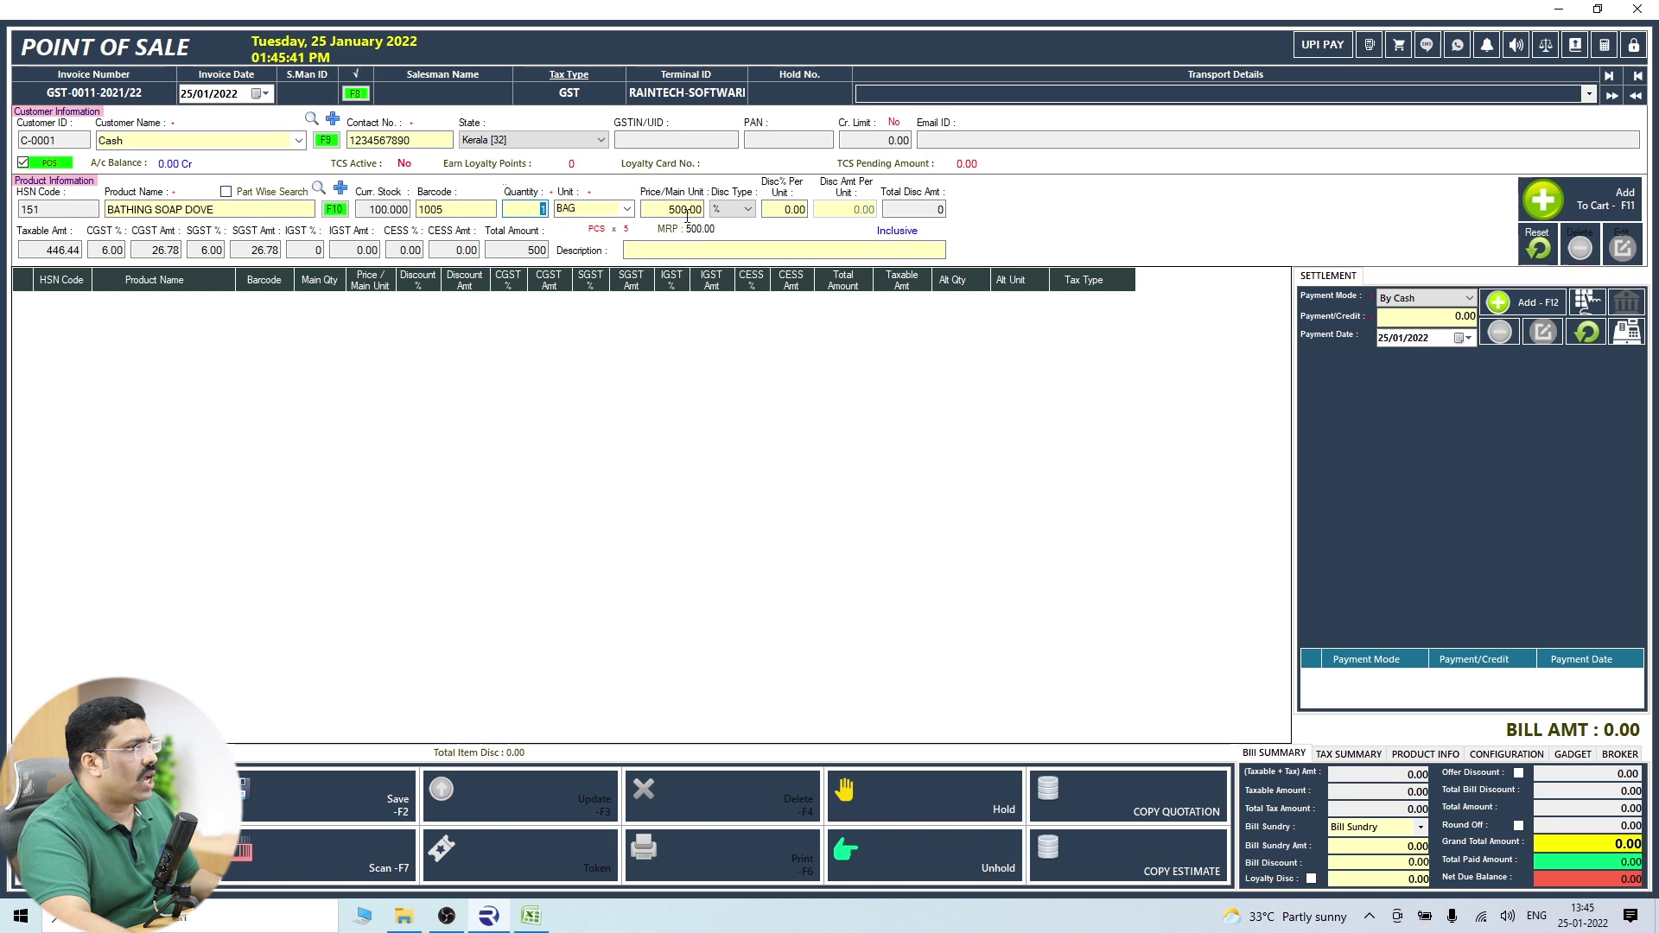
click(1544, 200)
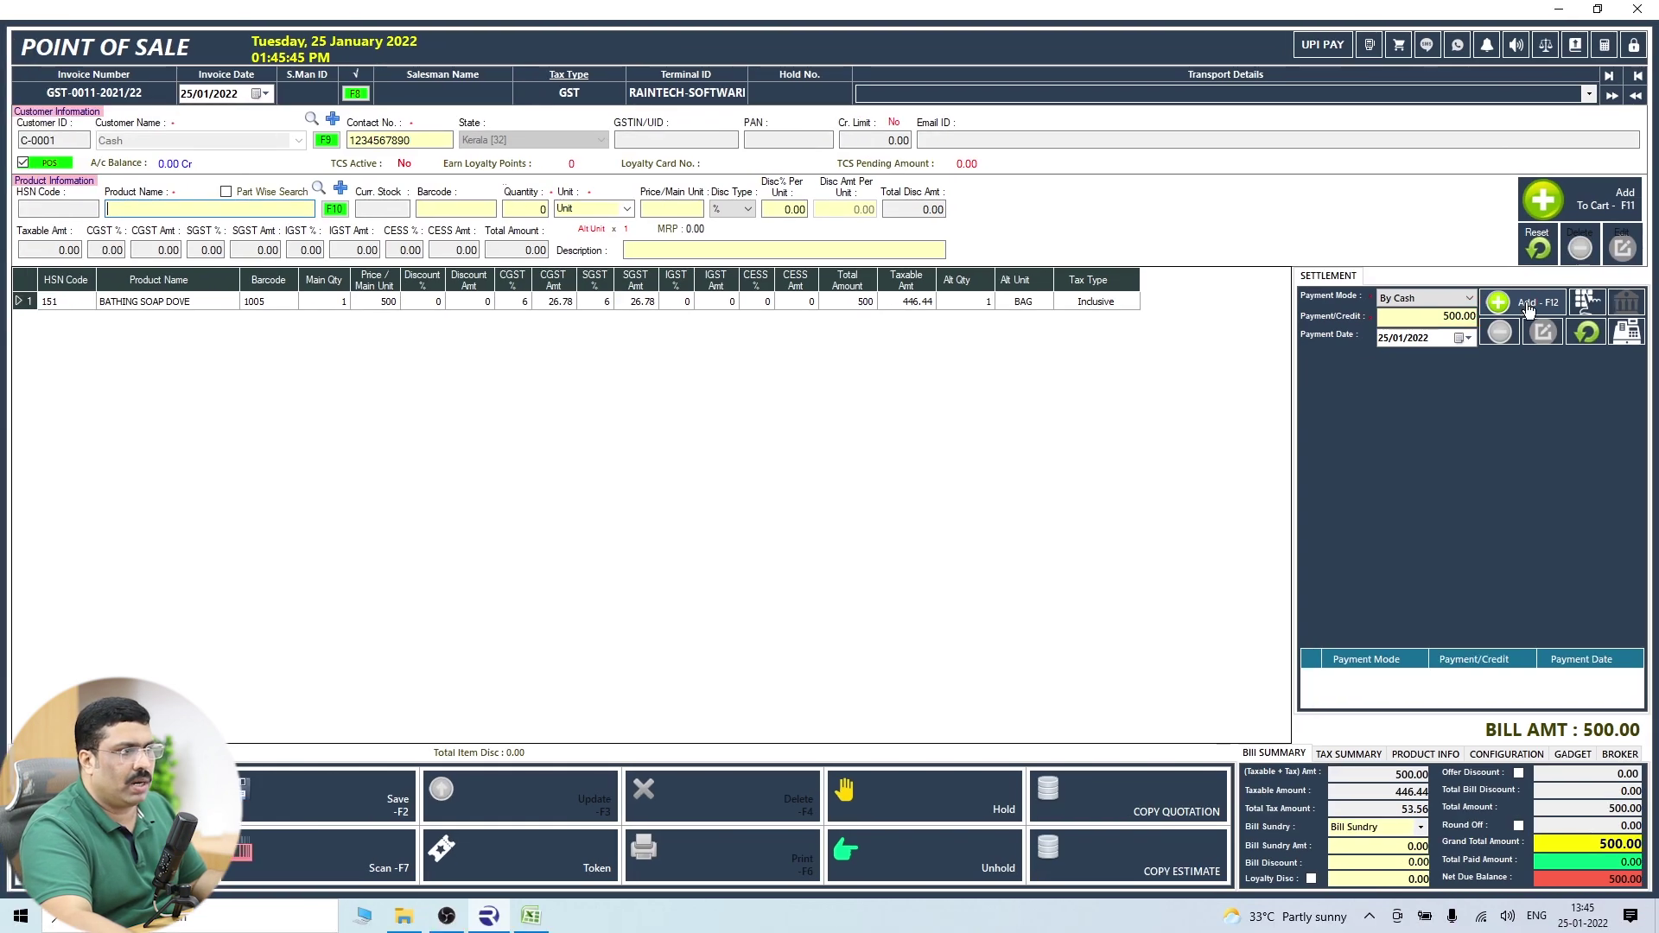
Settle the BAG sale with a 500.00 cash payment, save it and open the invoice's print preview.
click(1551, 305)
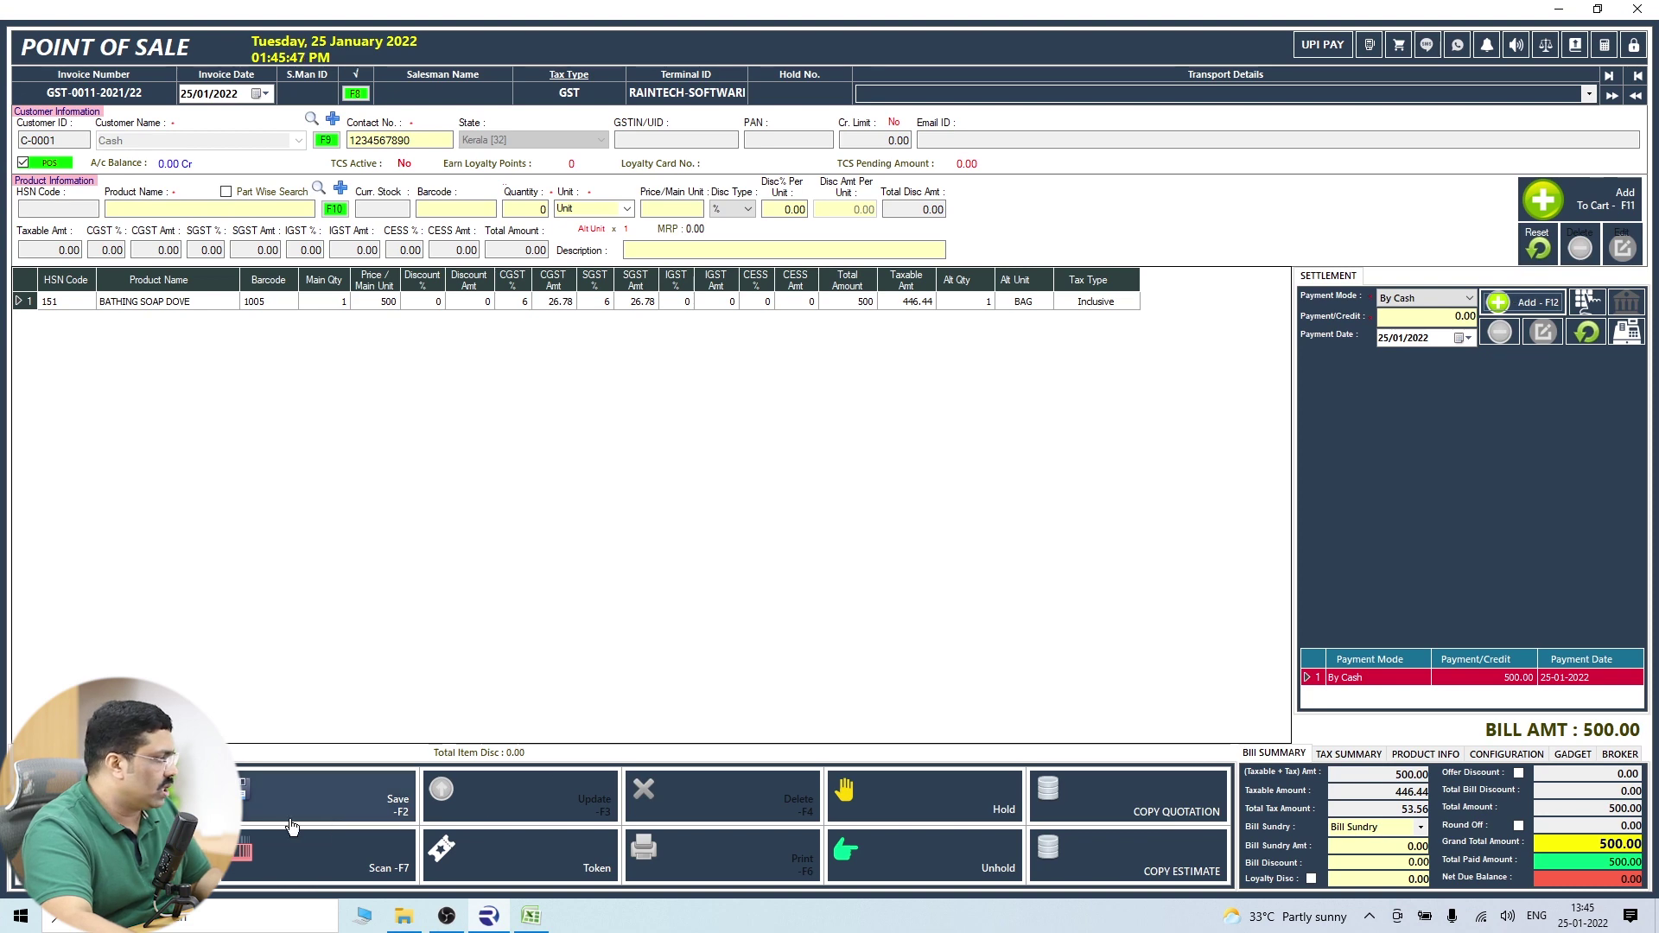
click(395, 808)
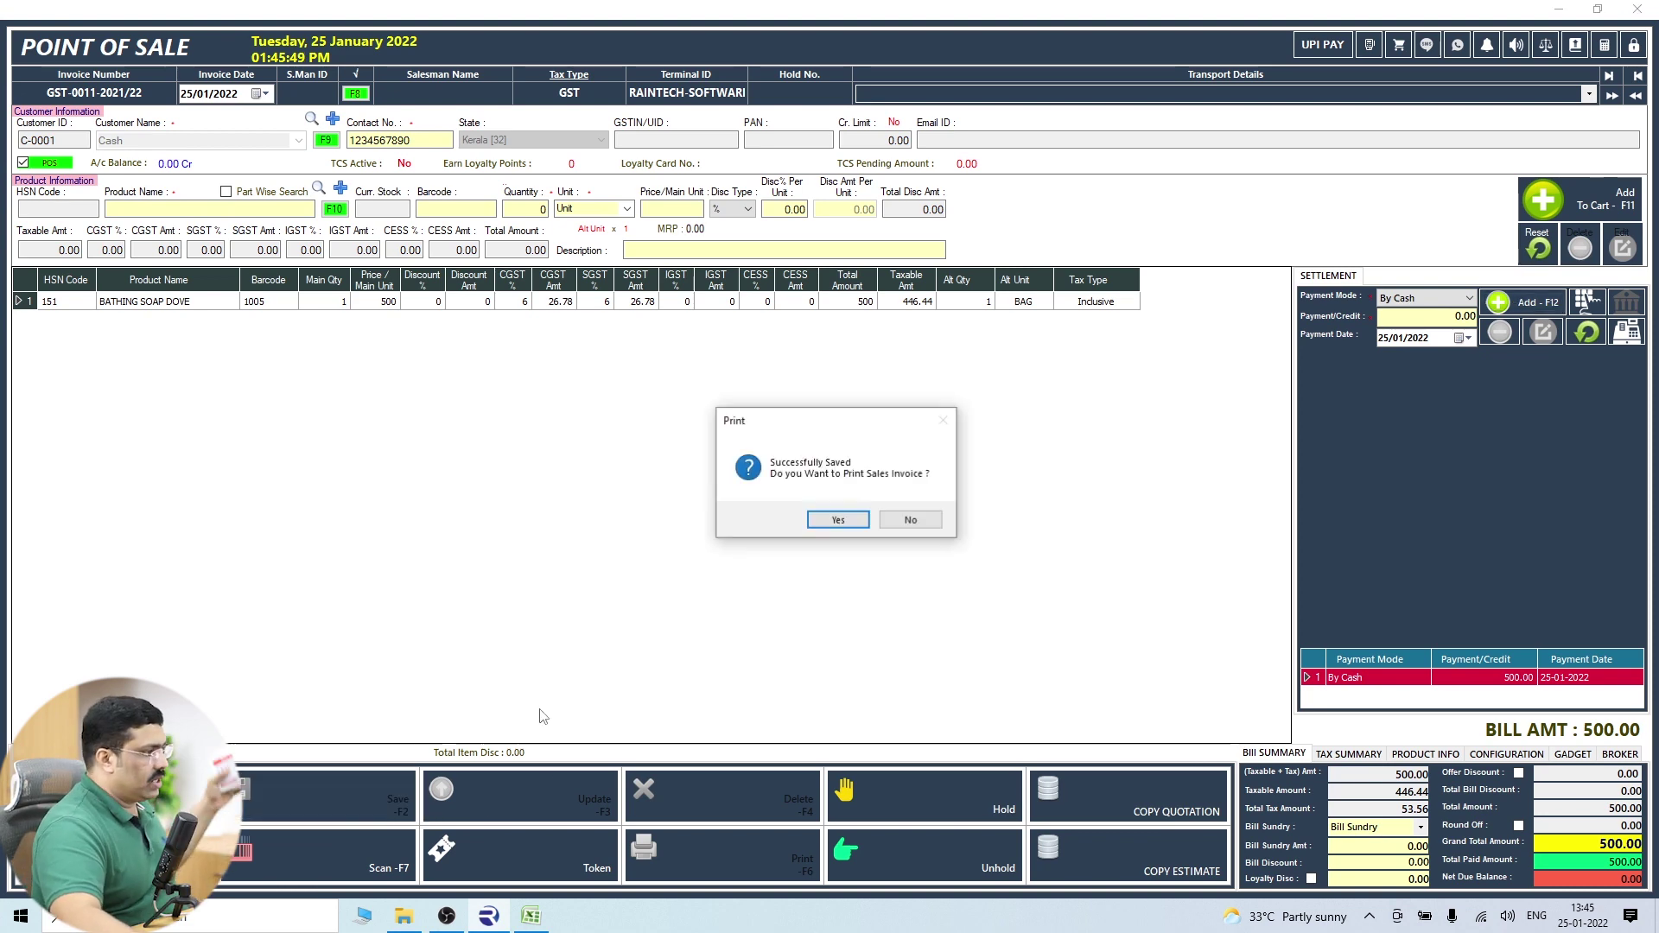
click(855, 527)
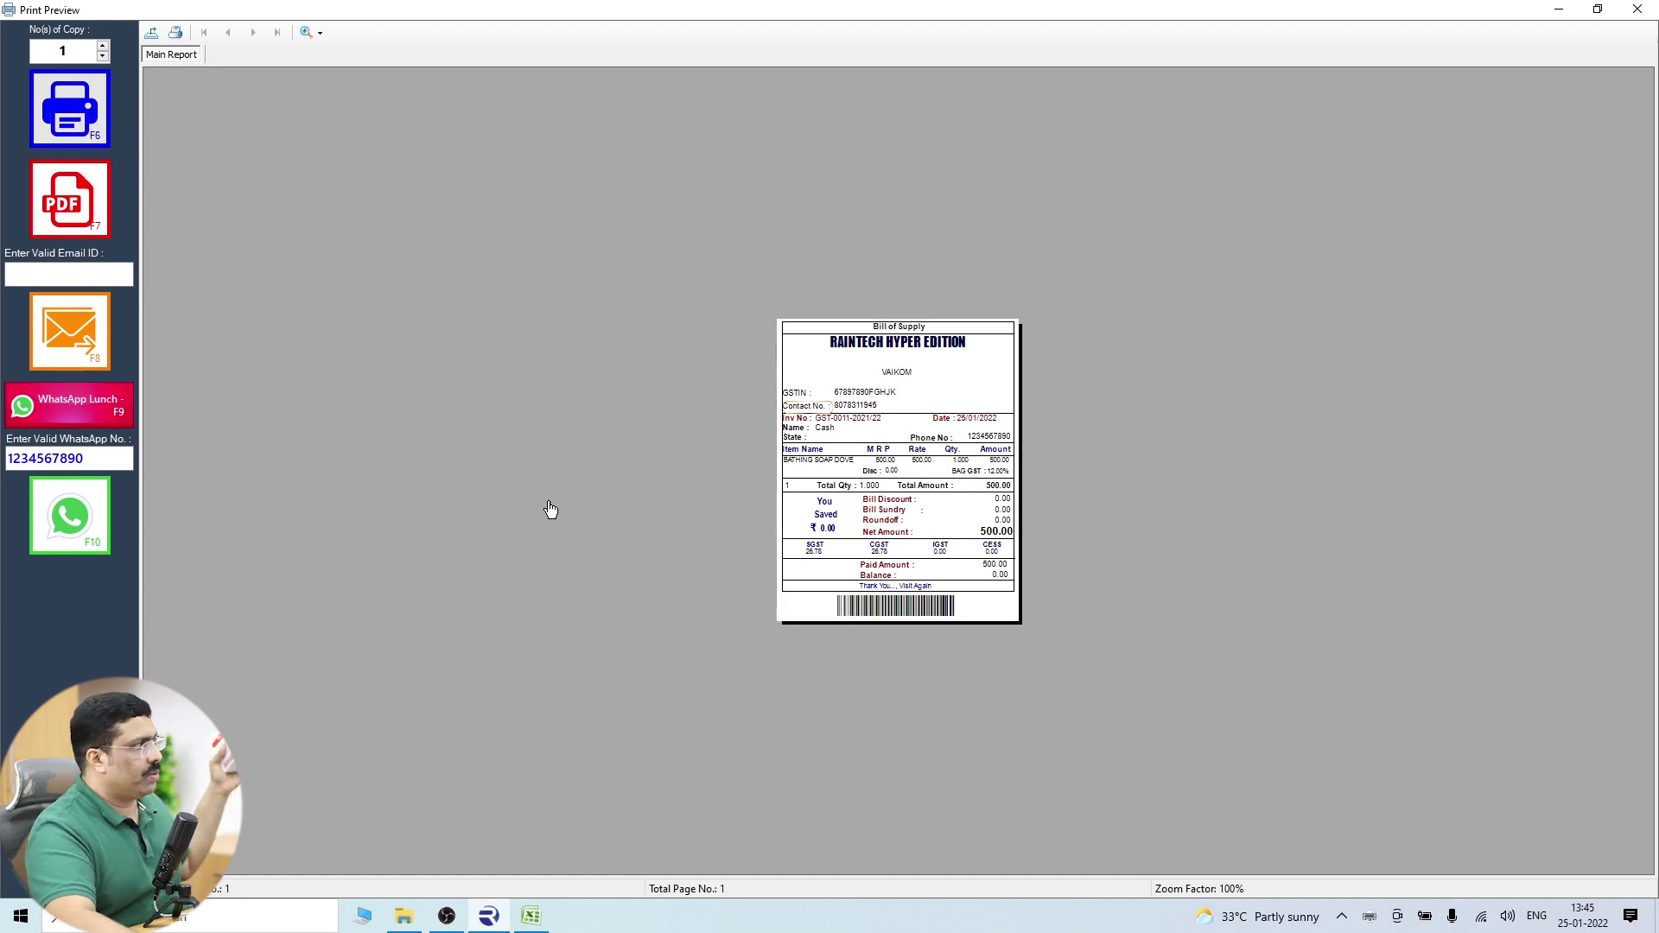
Enlarge the bill preview to 200% and examine the BAG unit and net amount.
click(319, 33)
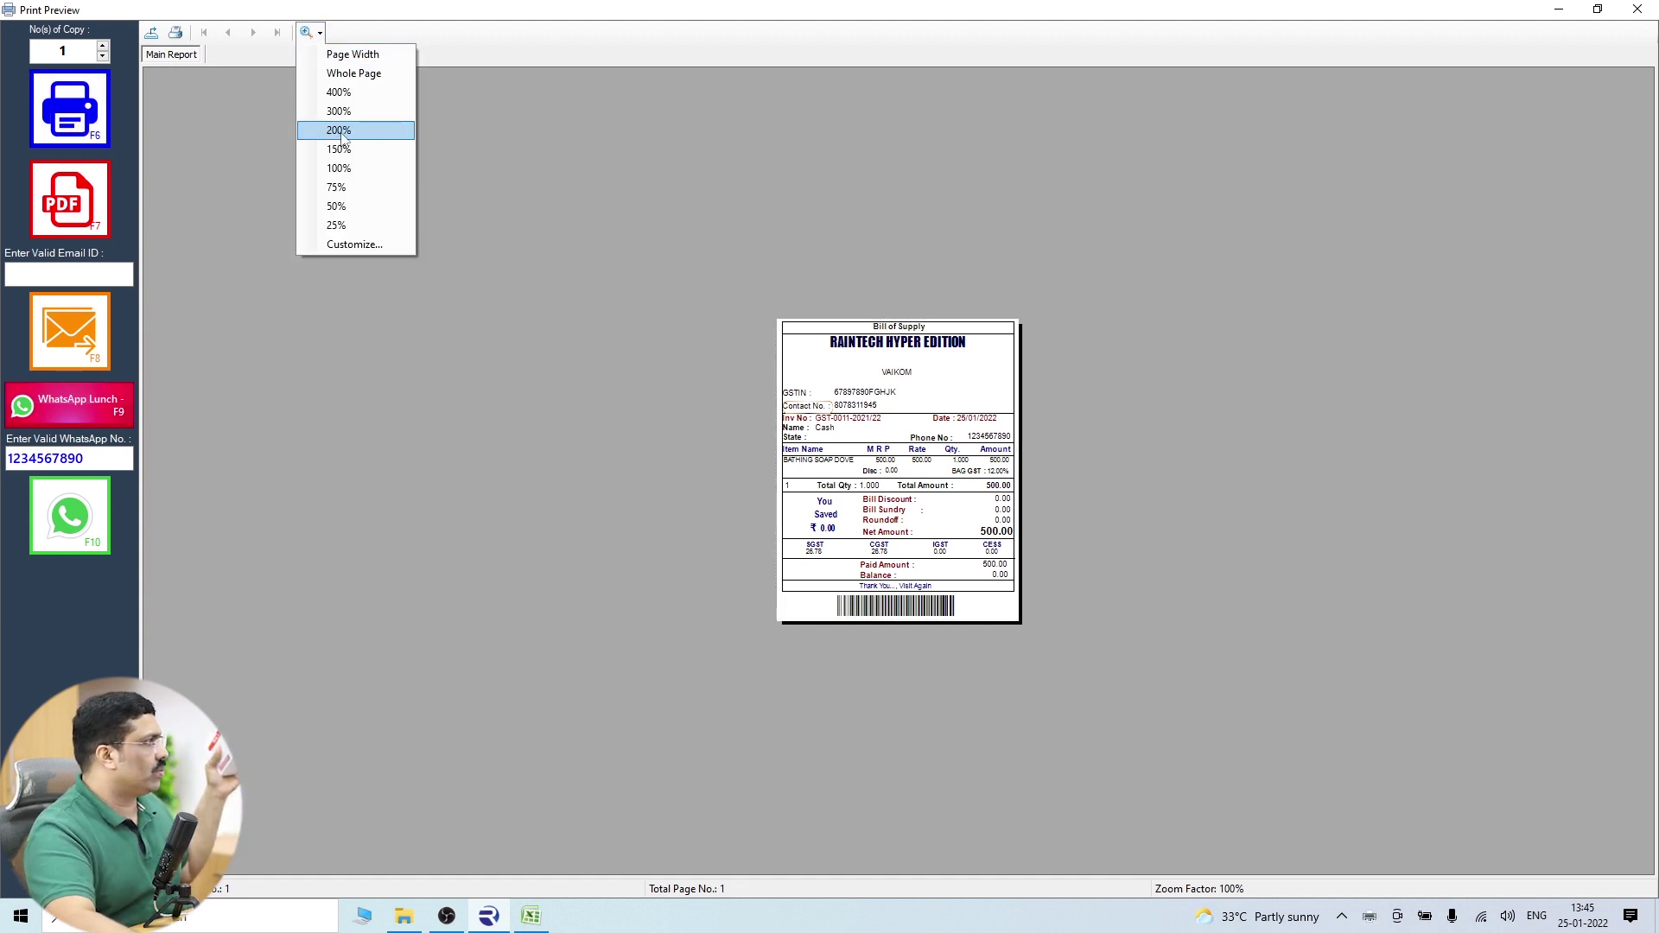
click(339, 131)
click(1022, 478)
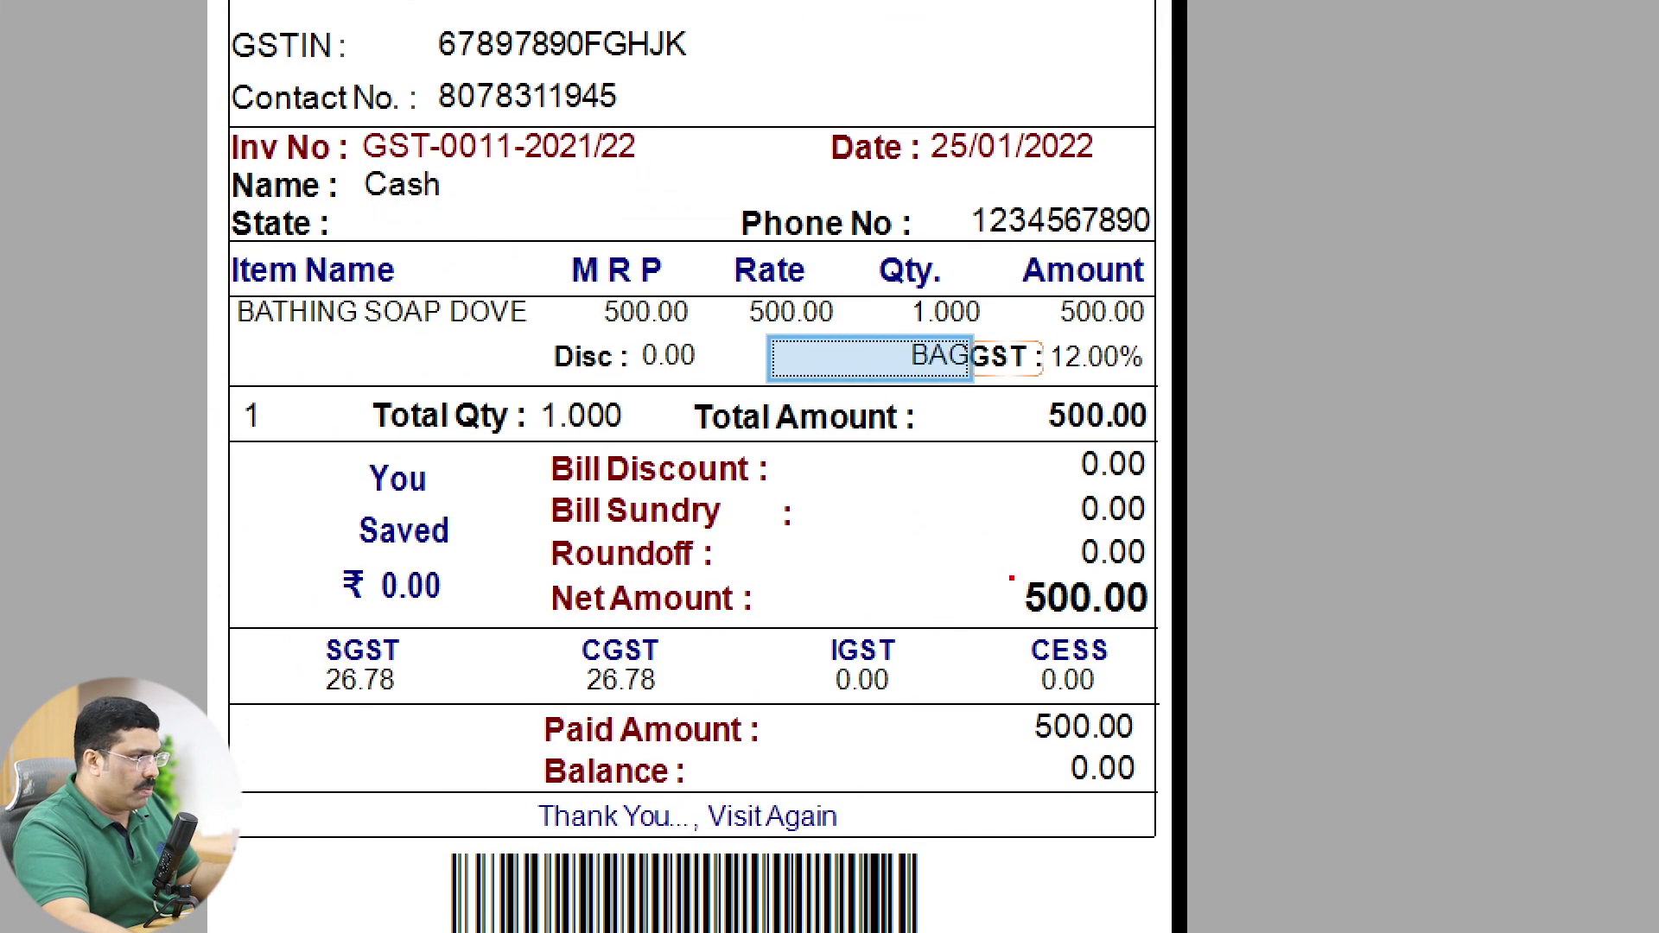
drag(1056, 581, 1148, 610)
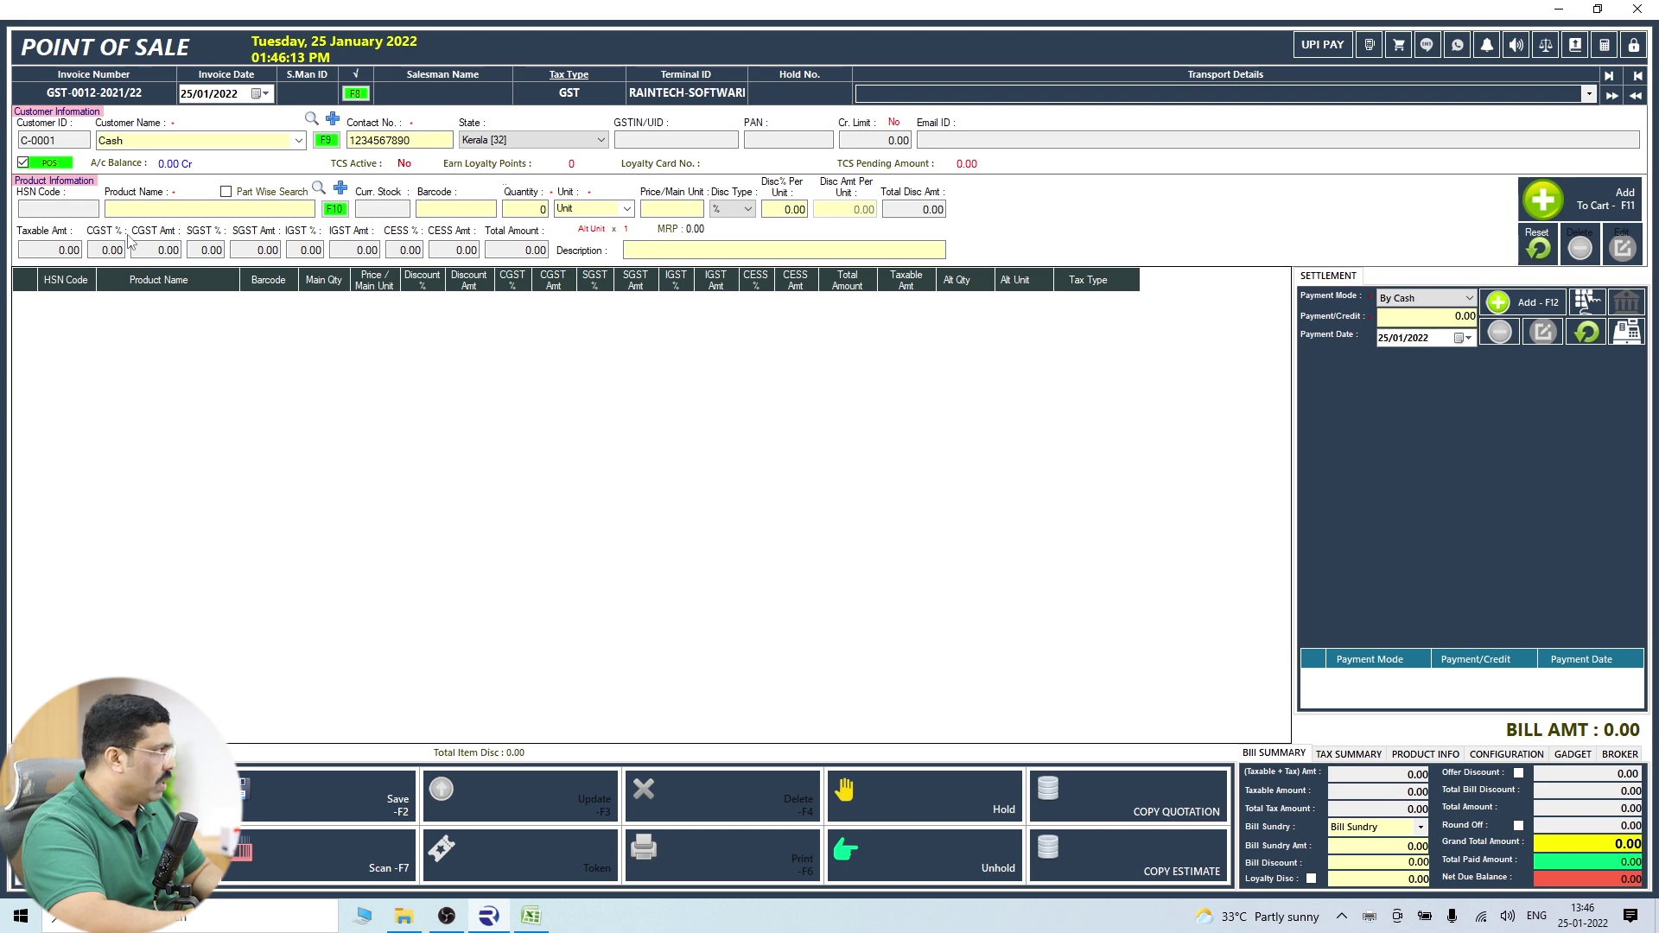
Add BATHING SOAP DOVE to a new cash bill with quantity 1 in the PCS unit.
text(B)
double_click(159, 274)
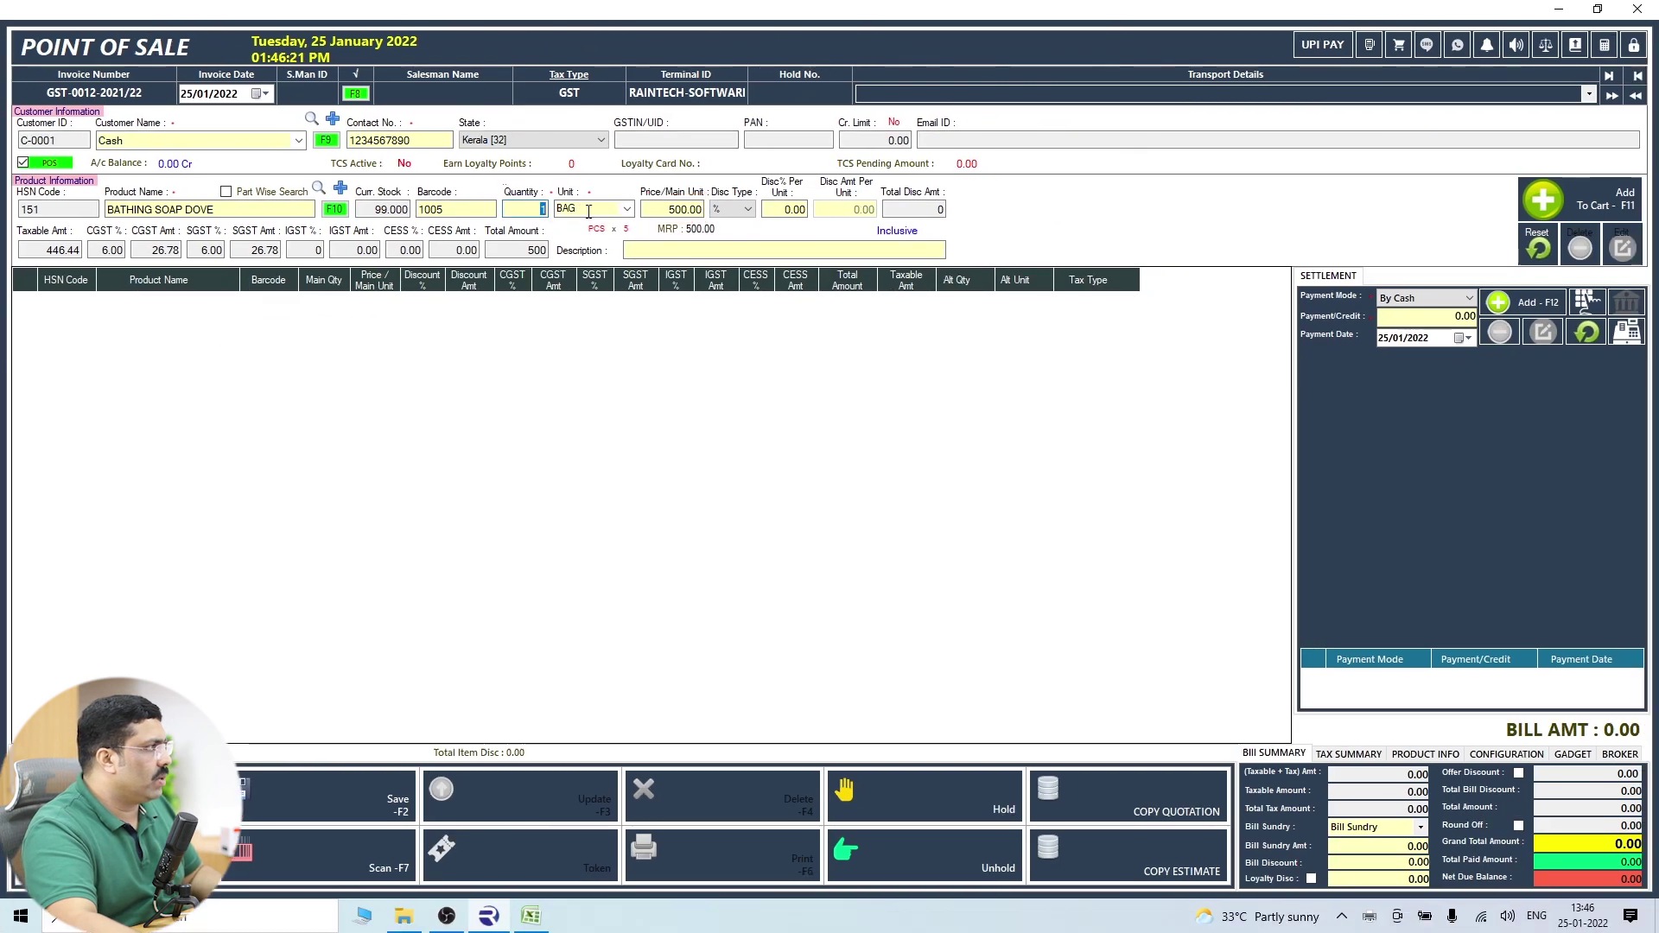
click(657, 208)
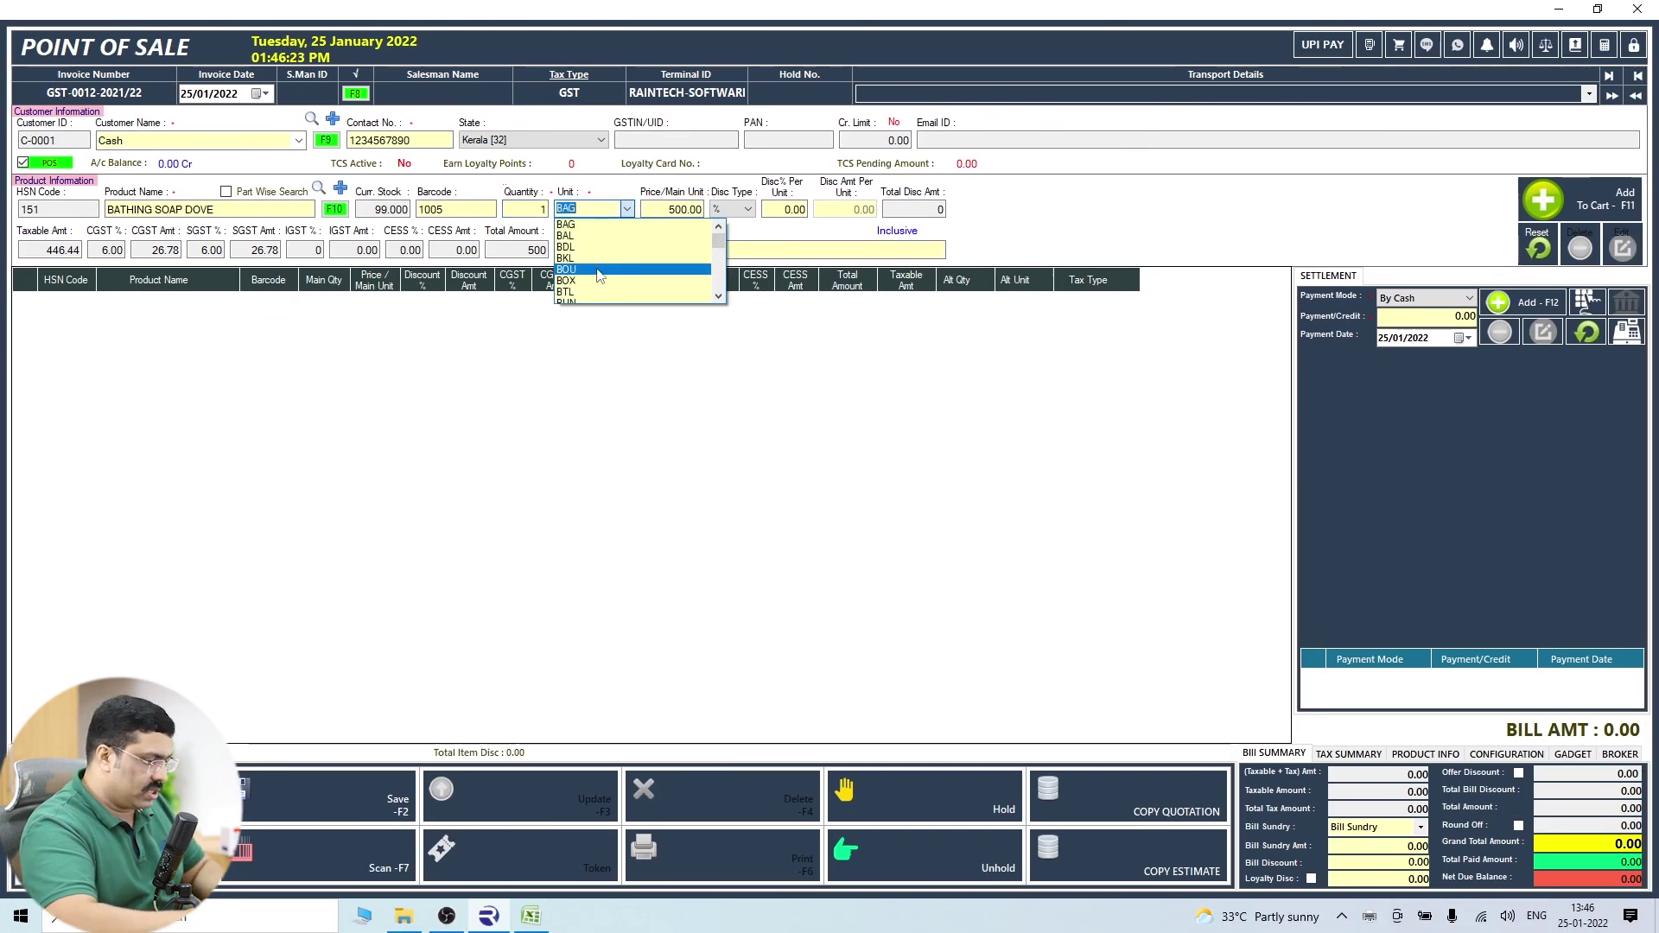
text(P)
key(Down)
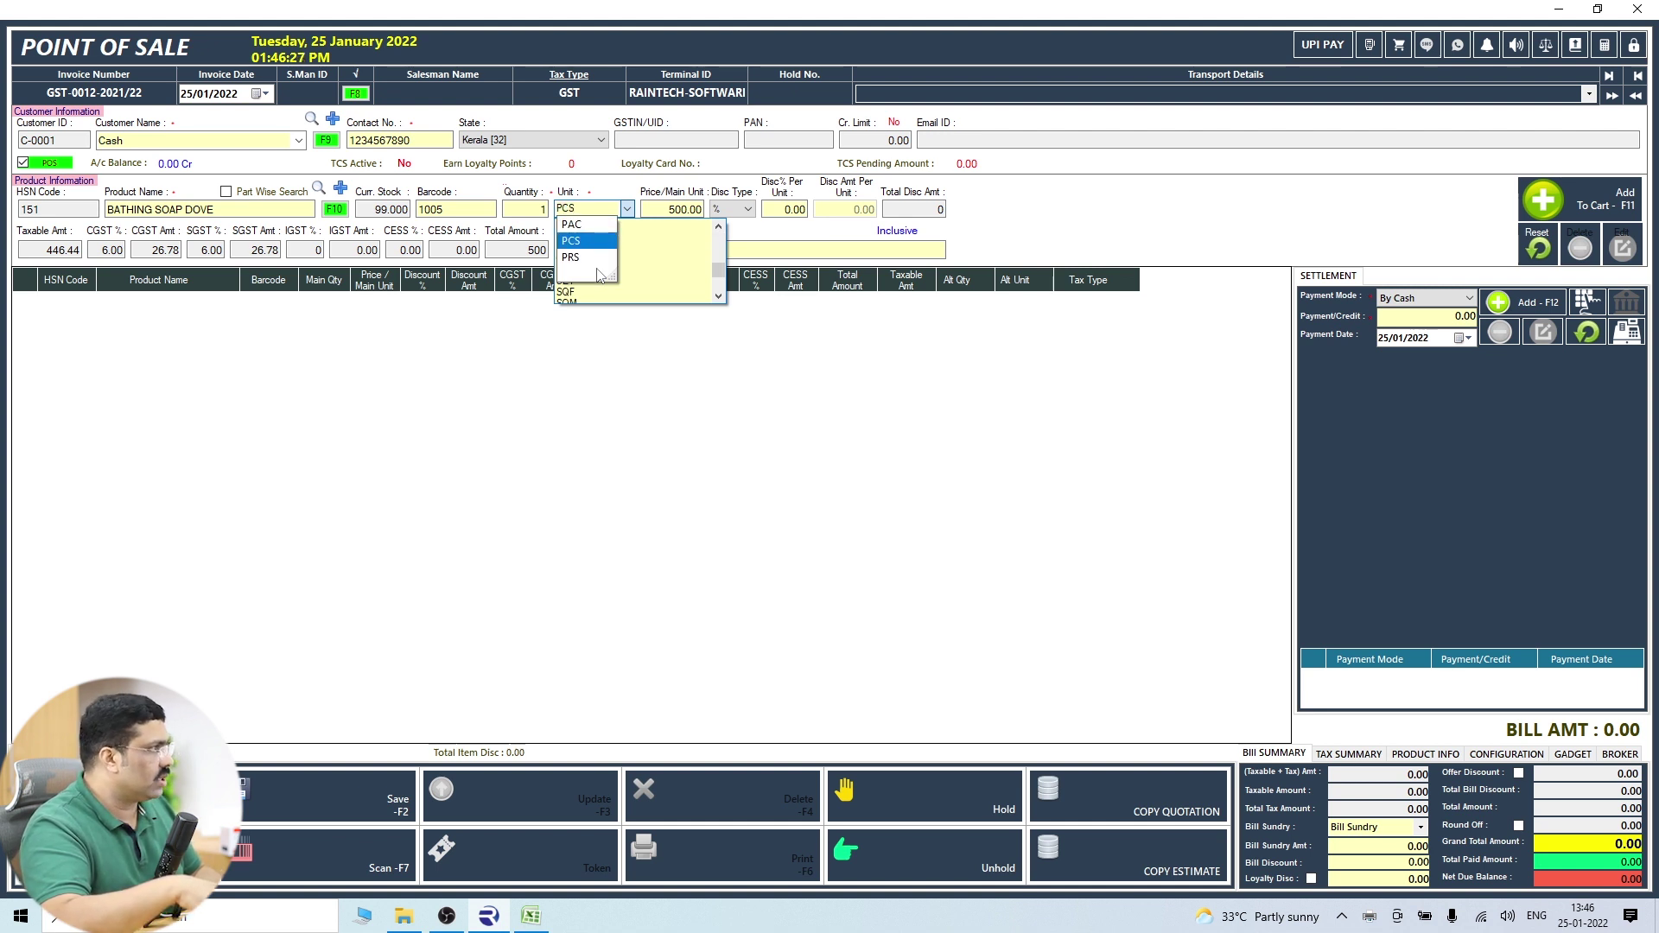
key(Return)
key(Return)
key(Return)
key(Return)
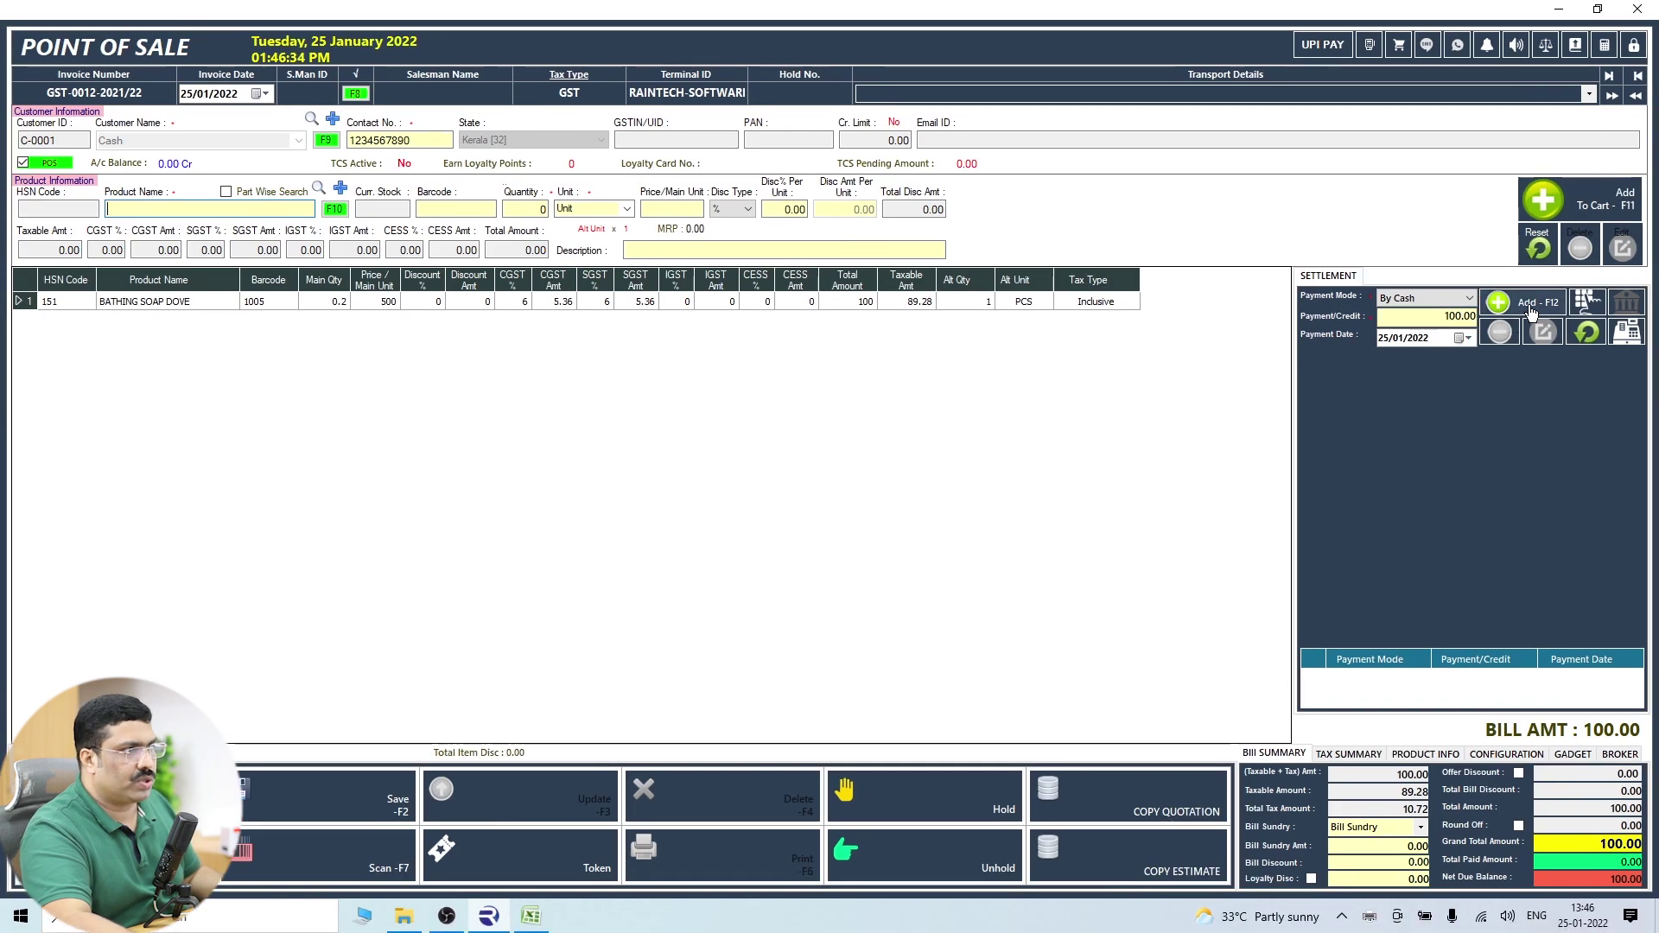
Settle the PCS sale with a 100.00 cash payment, save it and open the invoice's print preview.
click(1590, 224)
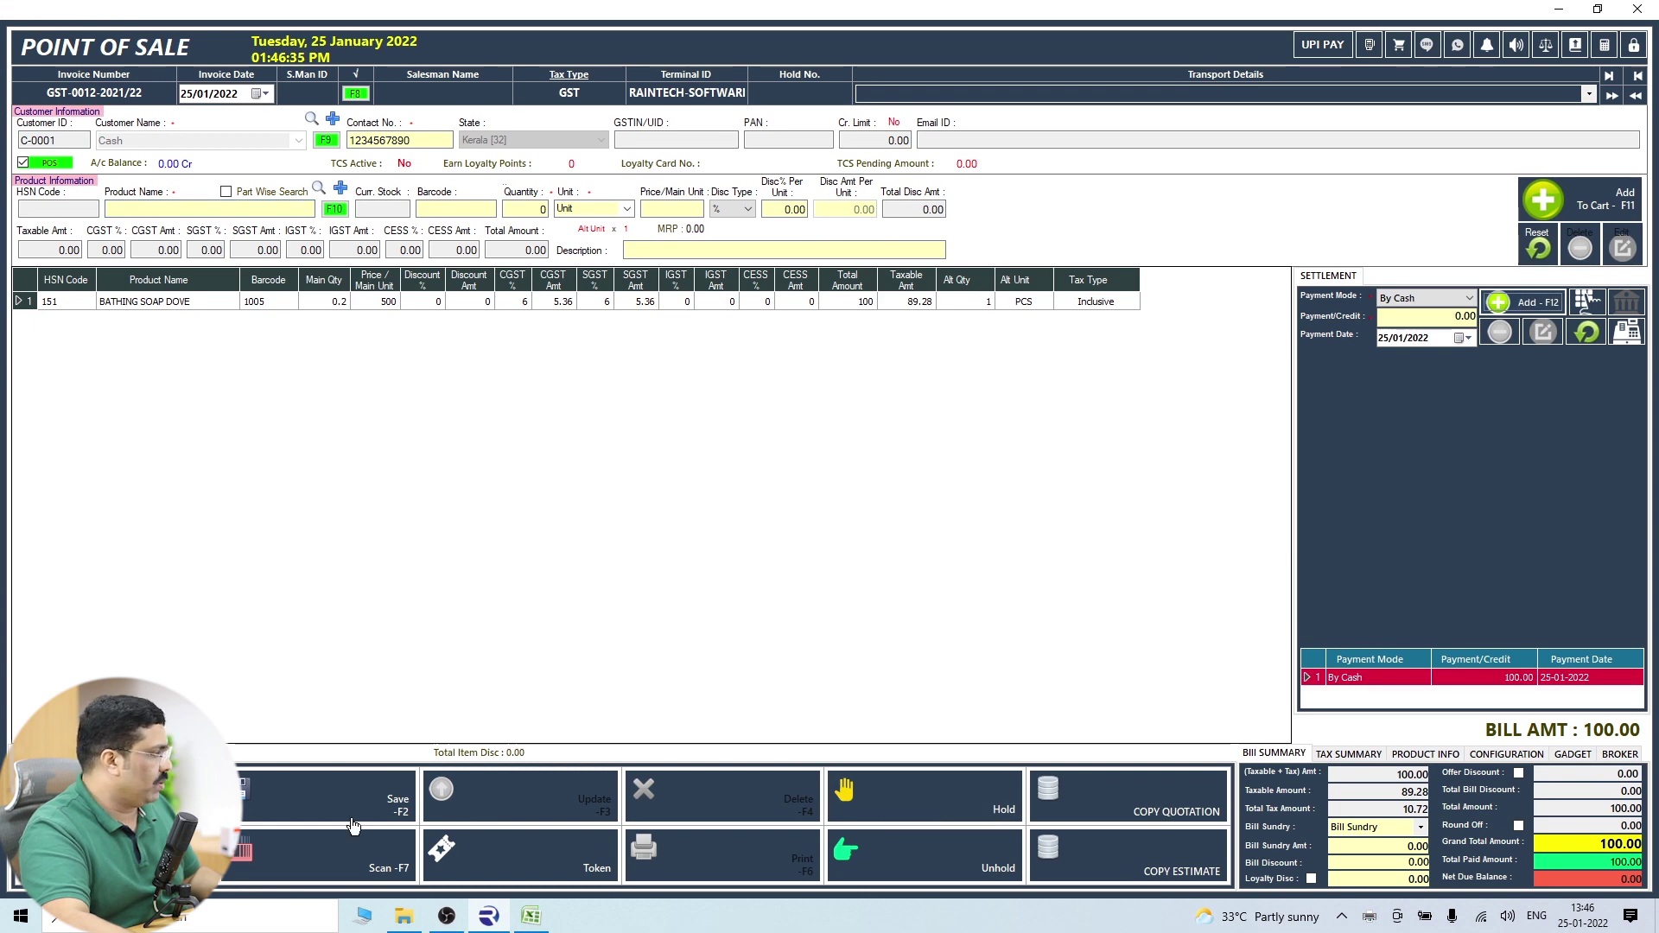
click(337, 762)
click(837, 518)
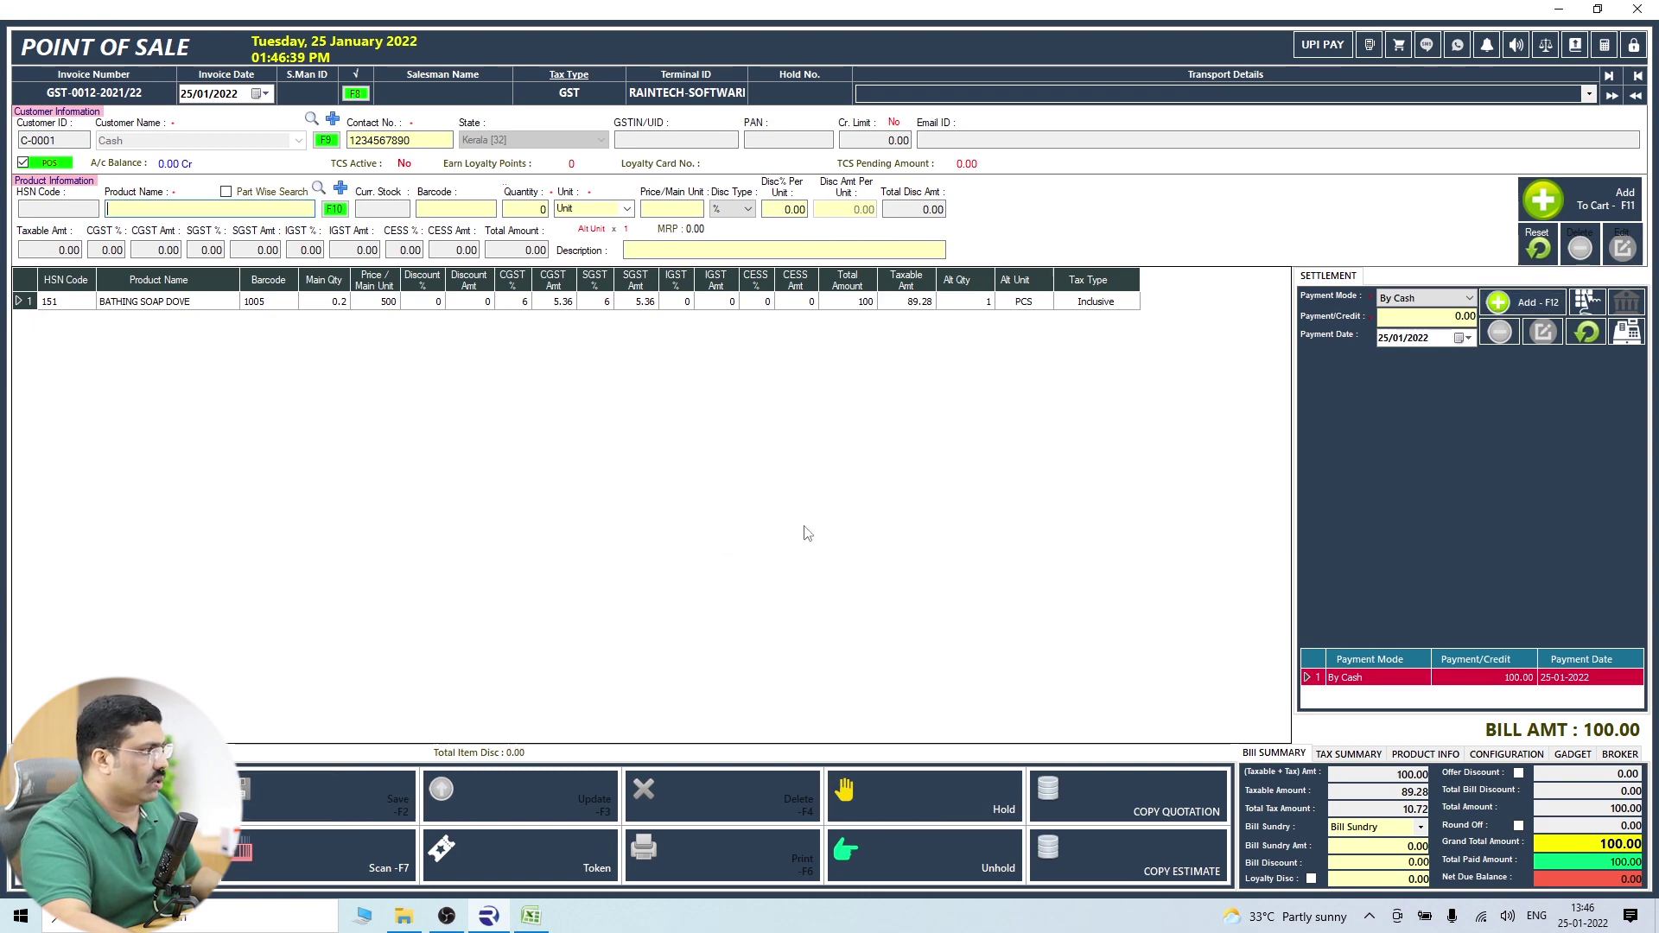
Enlarge the bill preview to 200%, examine the PCS unit, rate and net amount, and close the preview and the sale form.
click(320, 33)
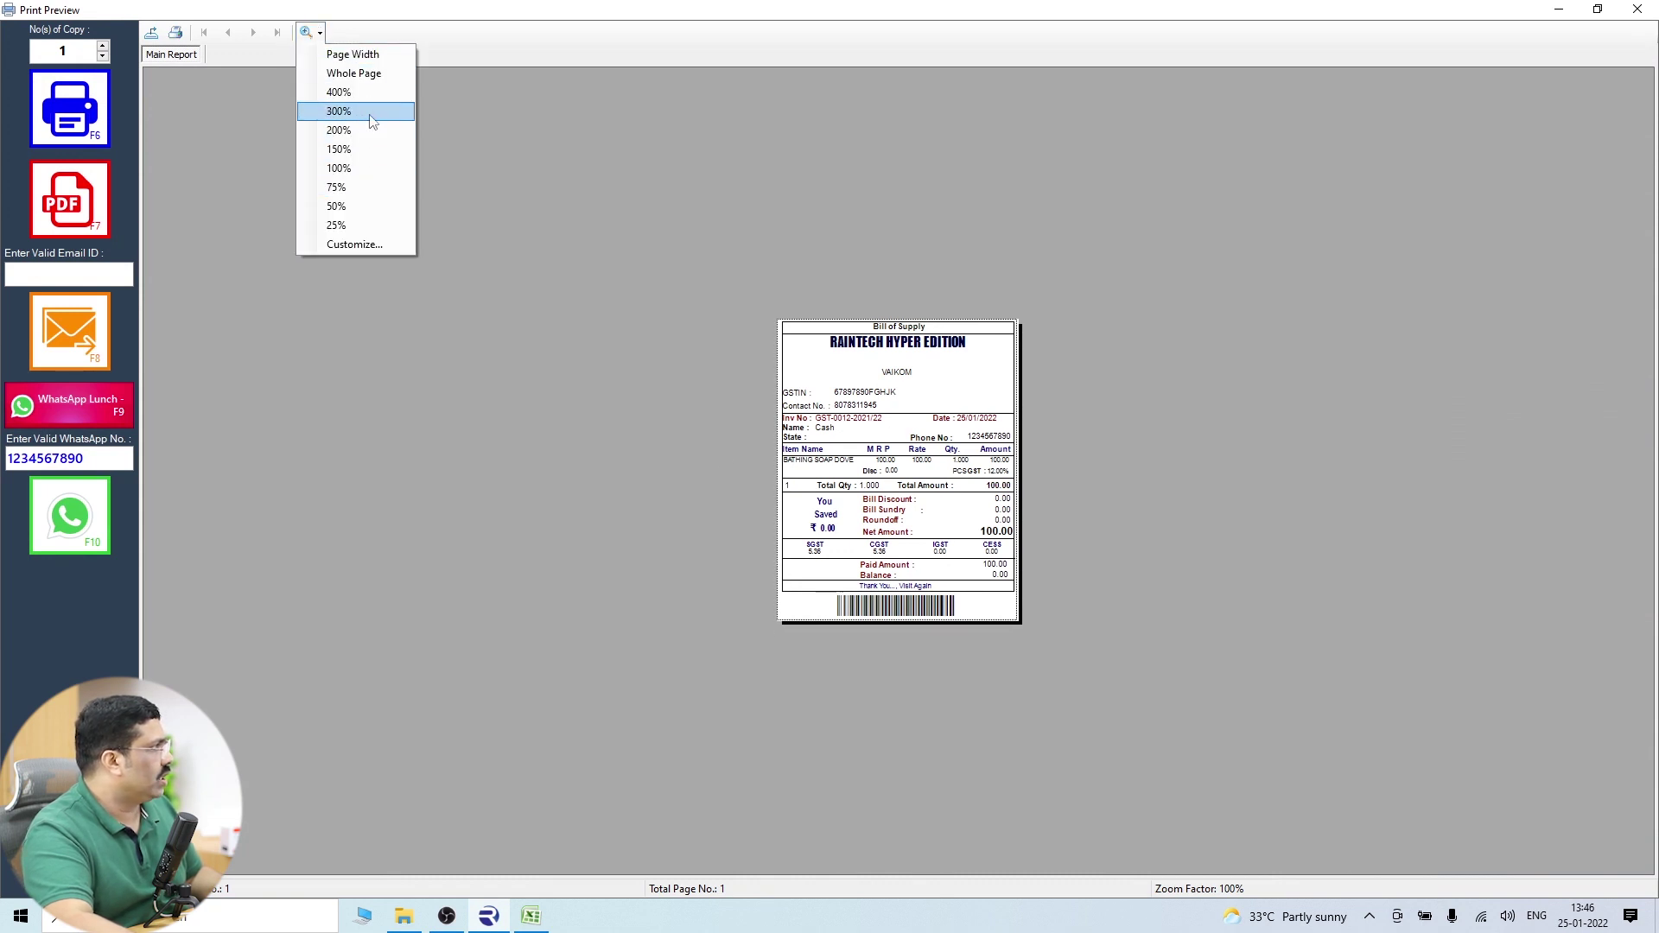
click(370, 132)
click(944, 451)
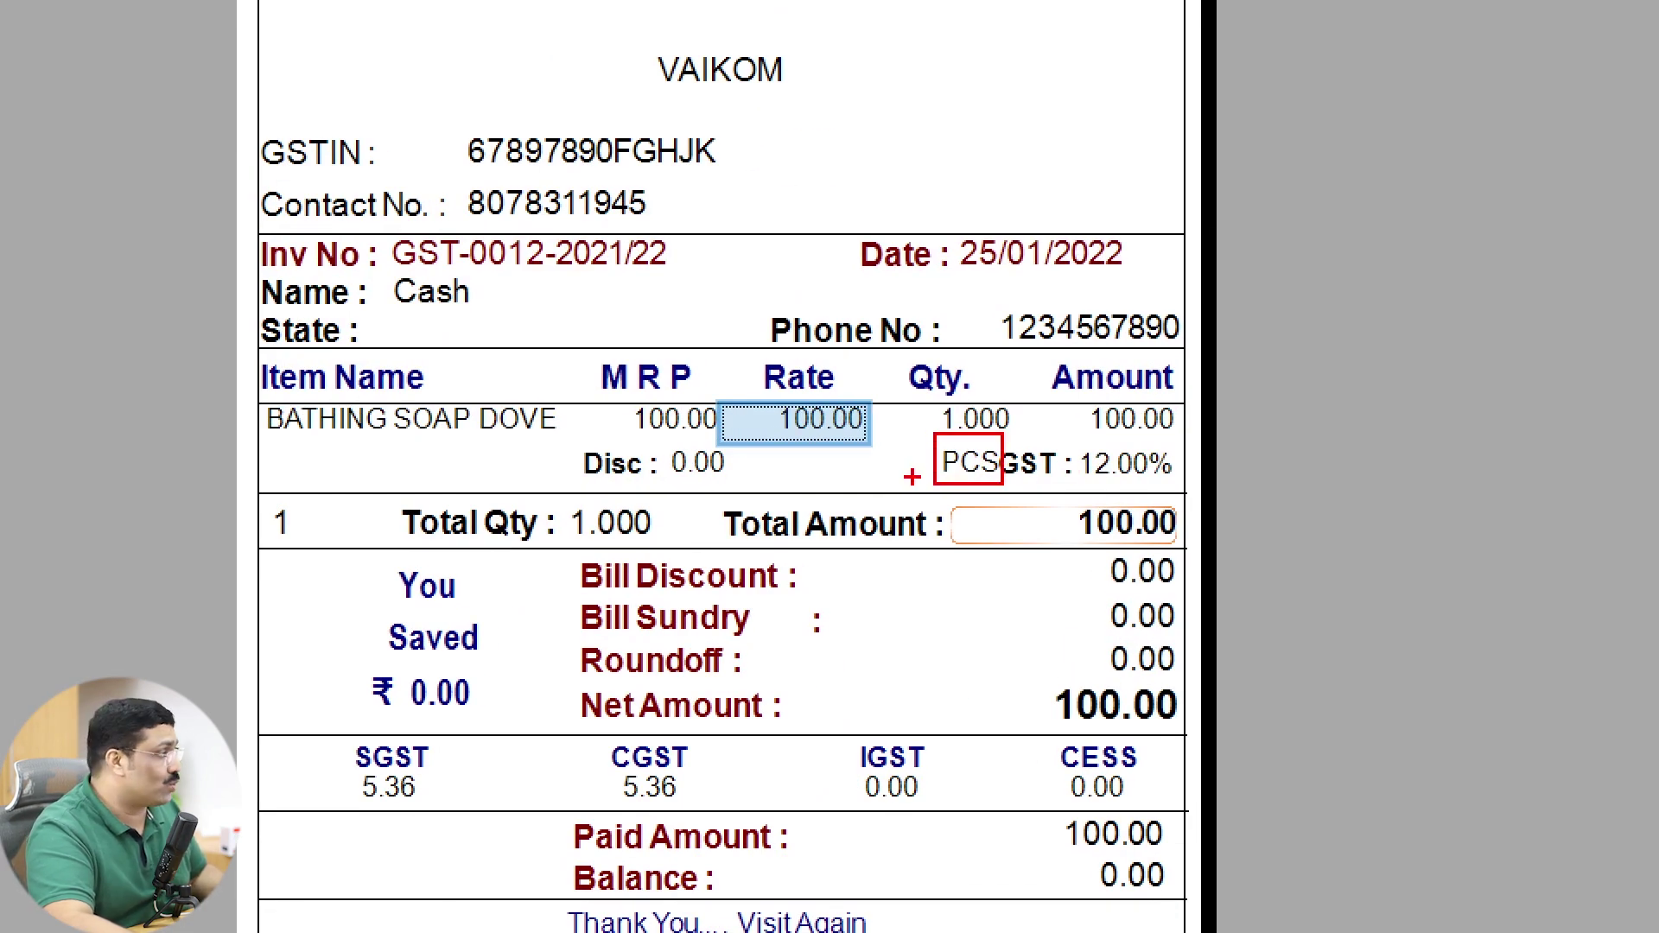
mouse_move(103, 334)
mouse_down()
mouse_move(585, 519)
mouse_move(676, 467)
mouse_up()
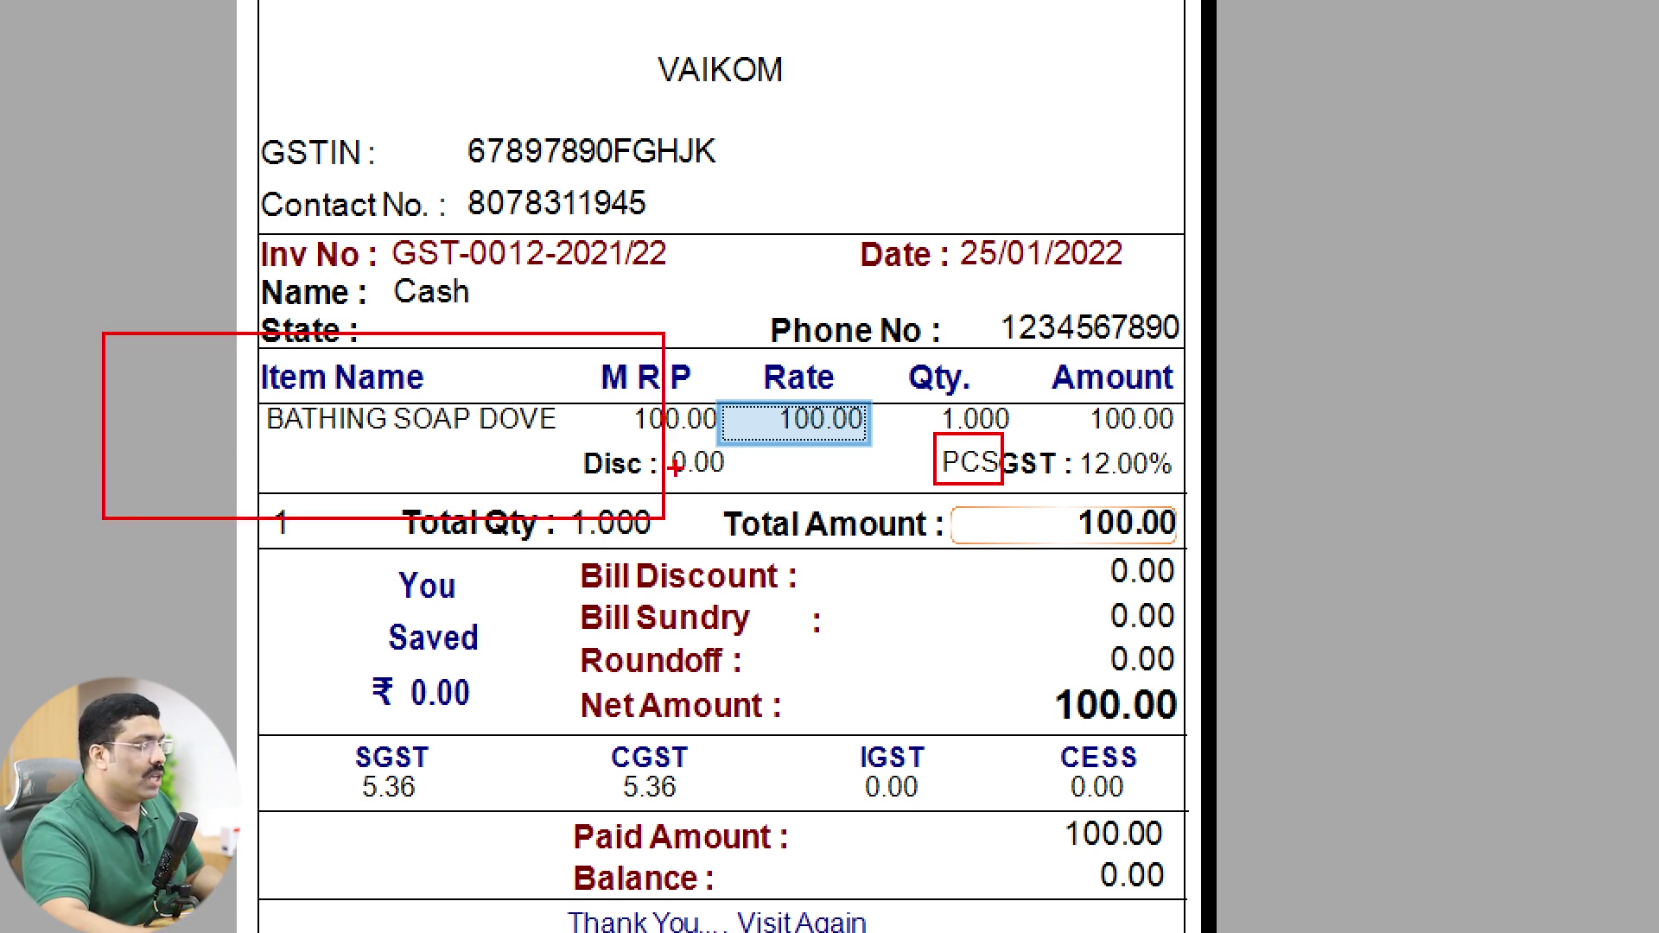
drag(957, 668, 1212, 731)
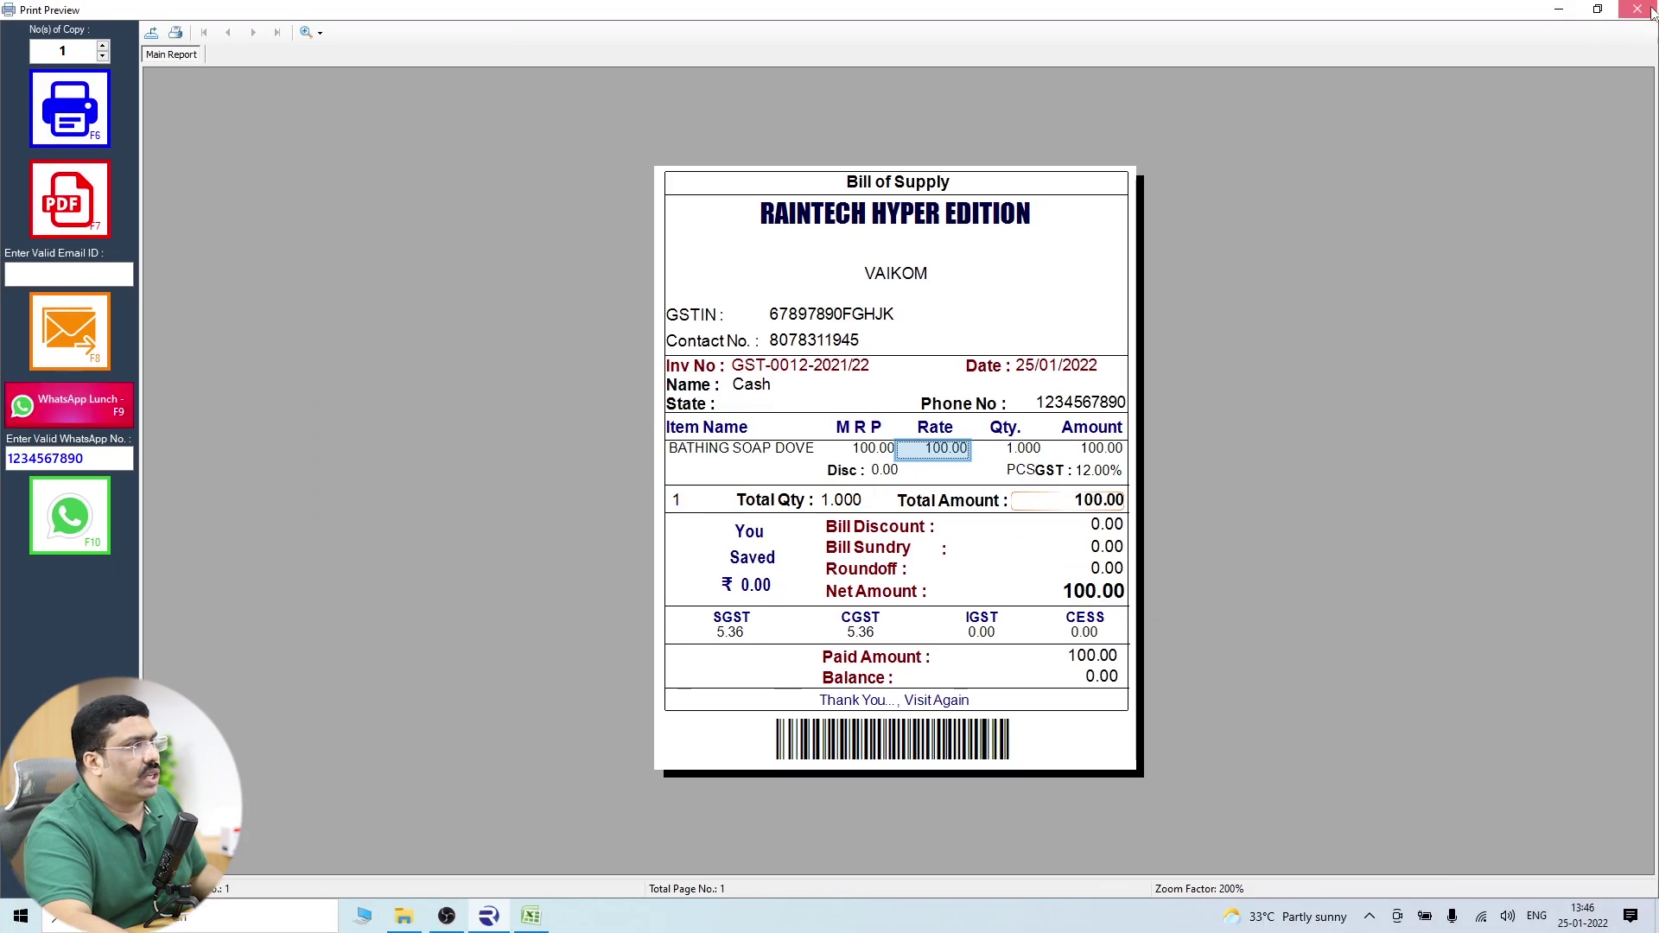
click(1652, 11)
click(1638, 10)
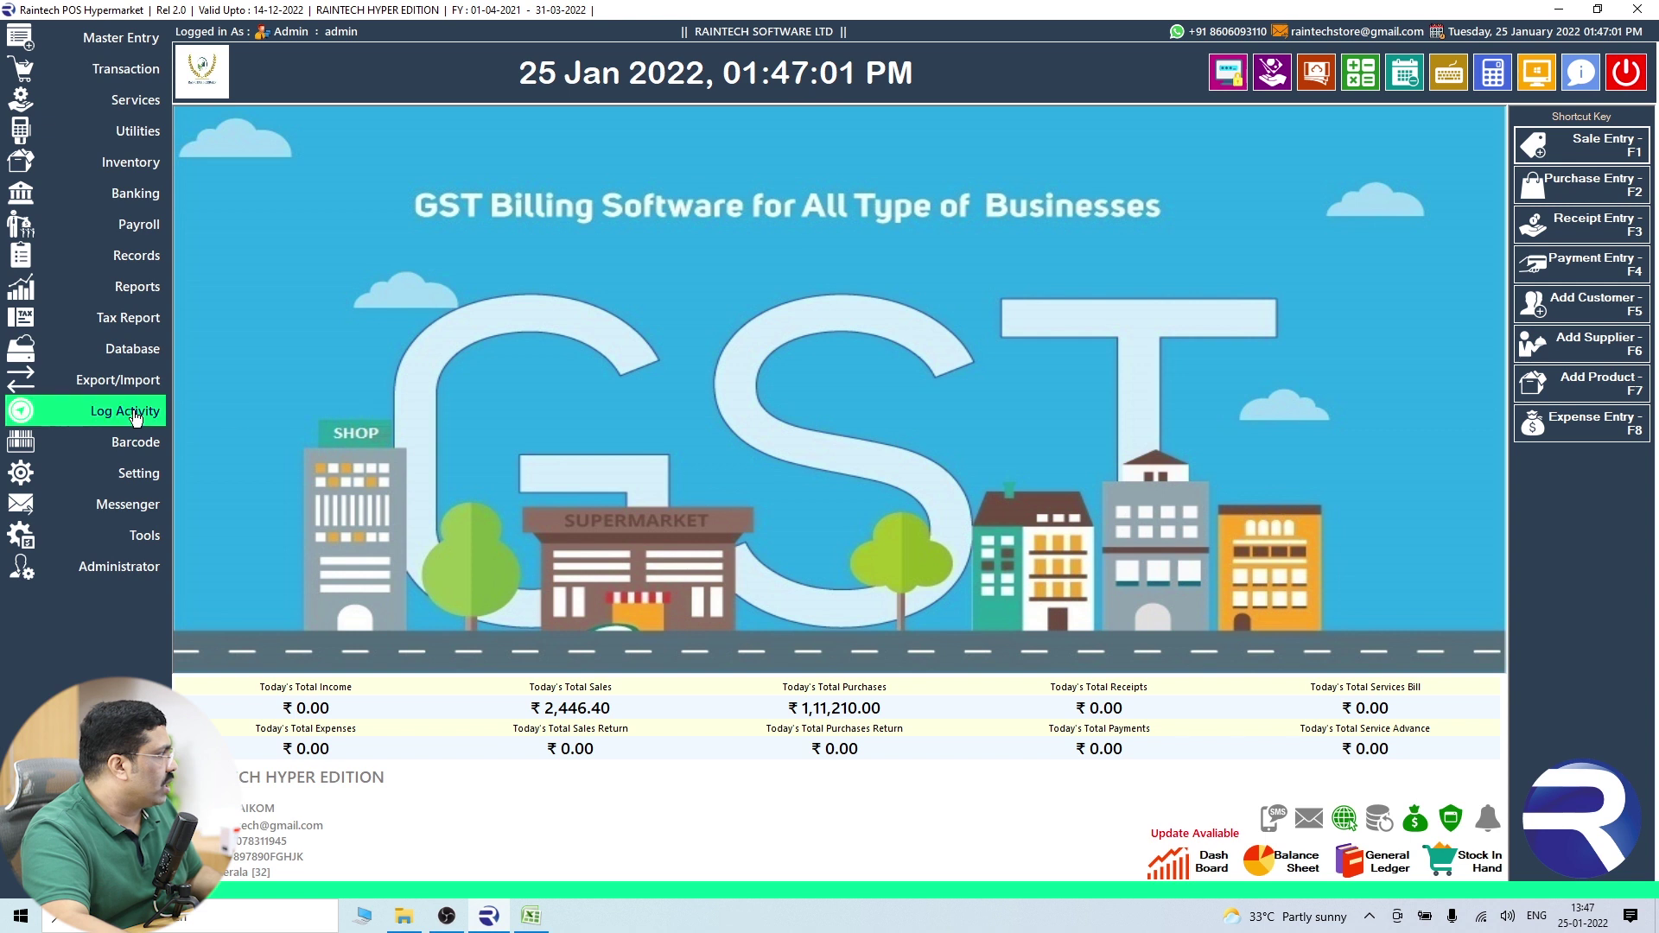
Open the Stock In Hand record and examine the available quantity of BATHING SOAP DOVE in its main and alter units.
click(121, 298)
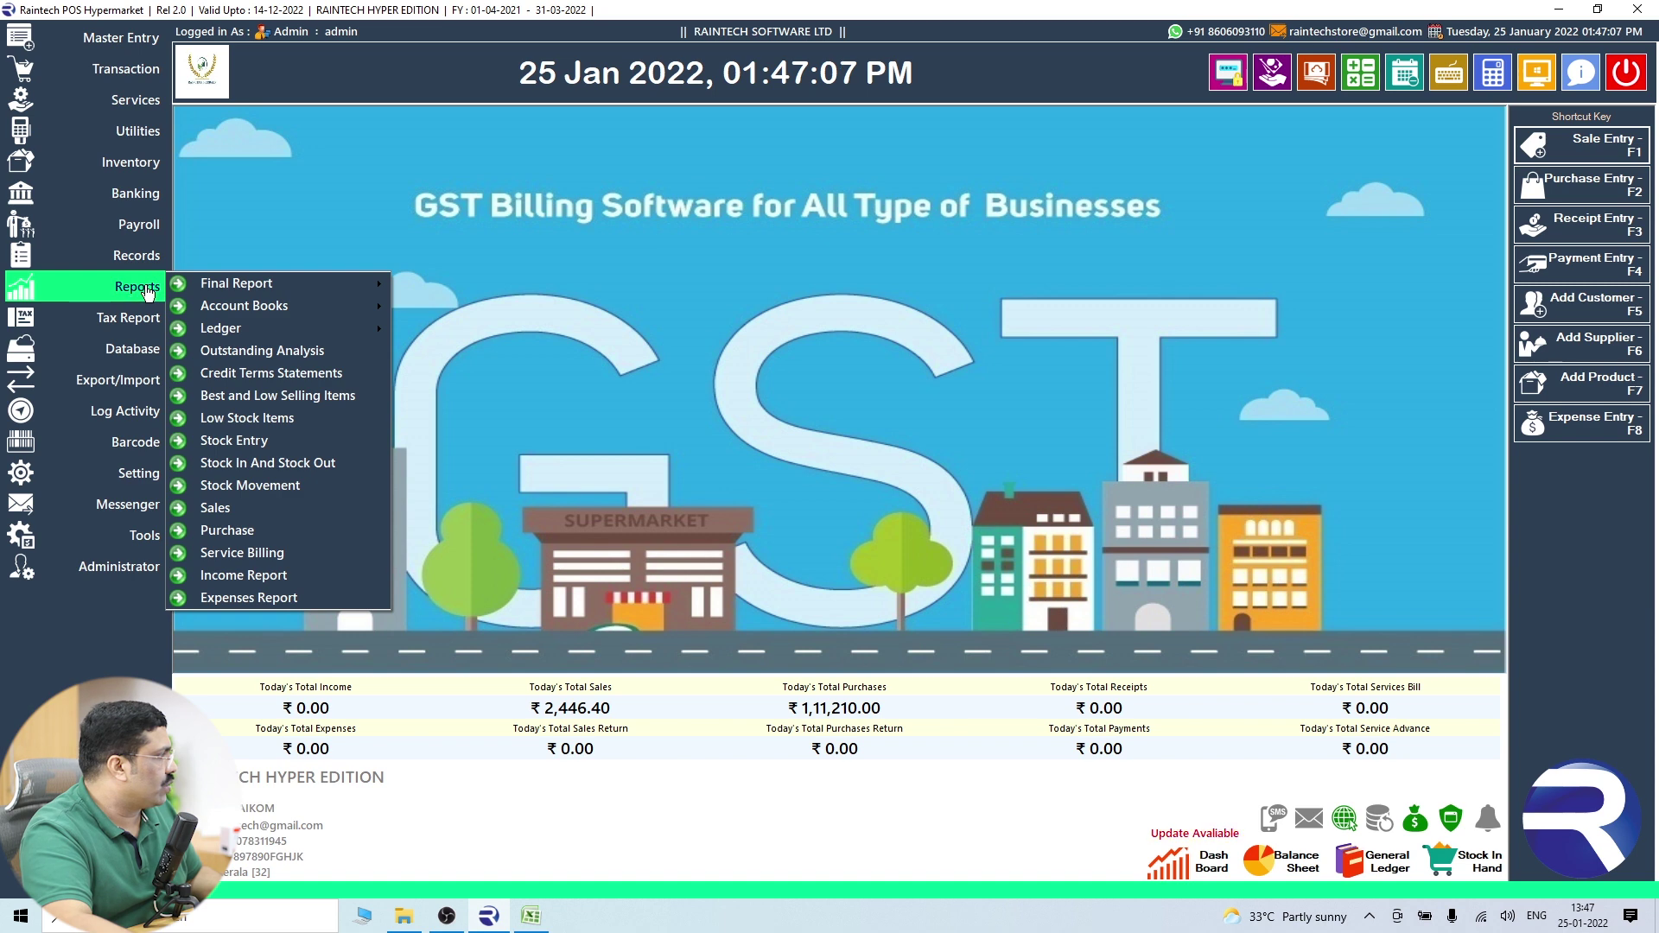
mouse_move(140, 263)
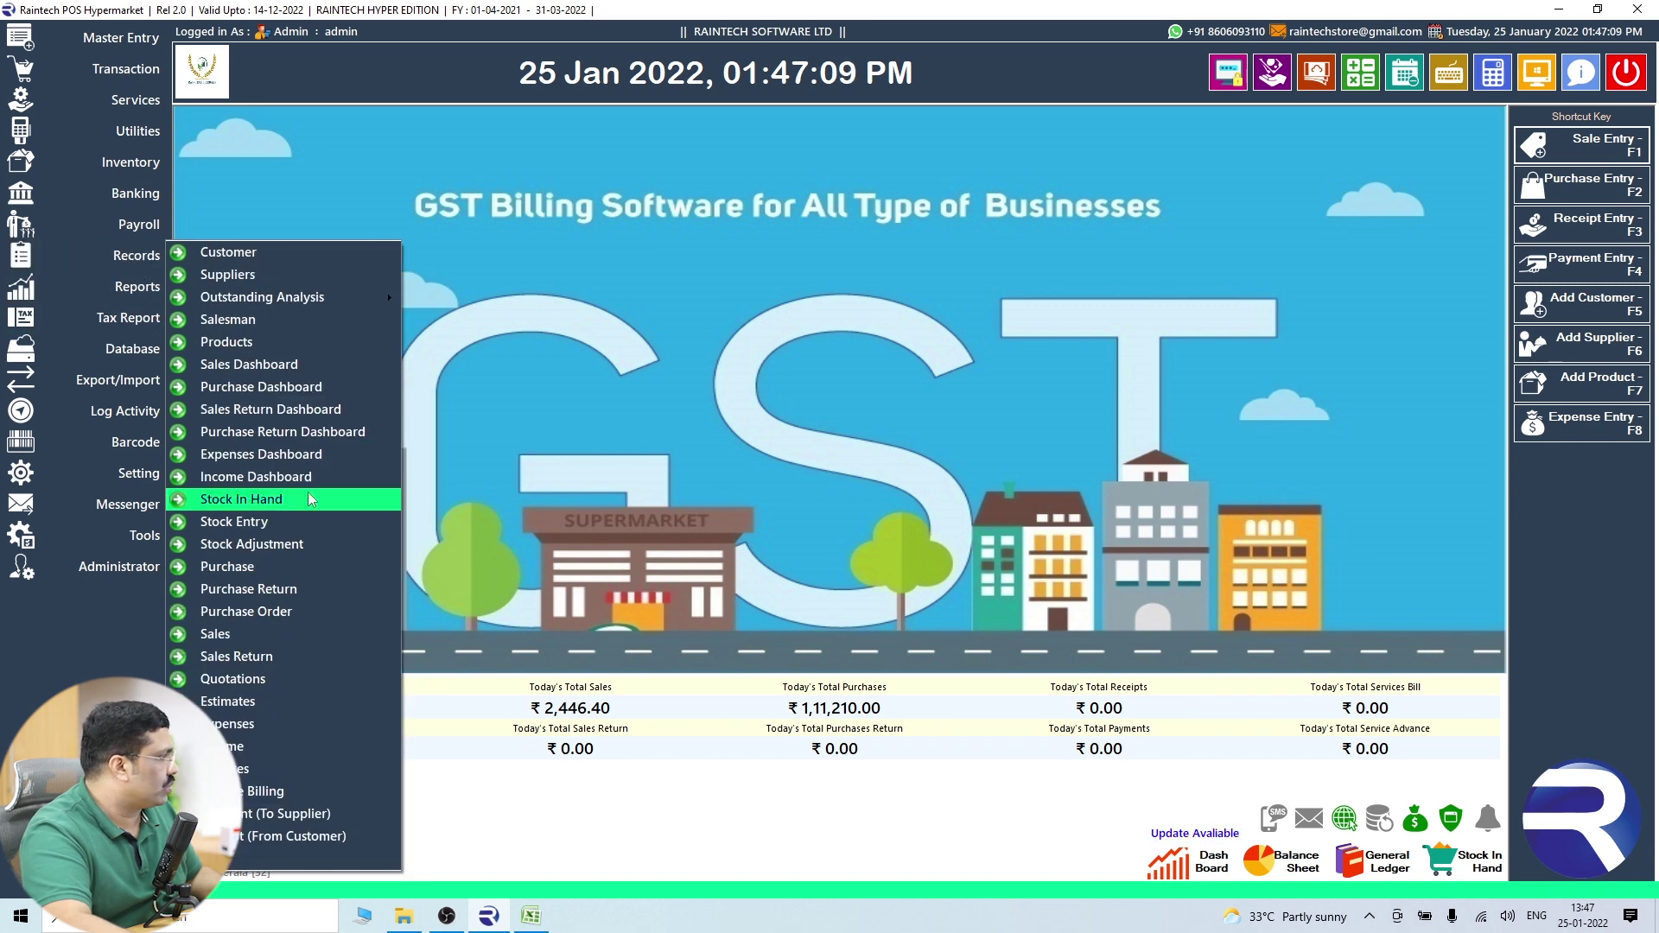
click(242, 499)
click(1277, 266)
click(896, 523)
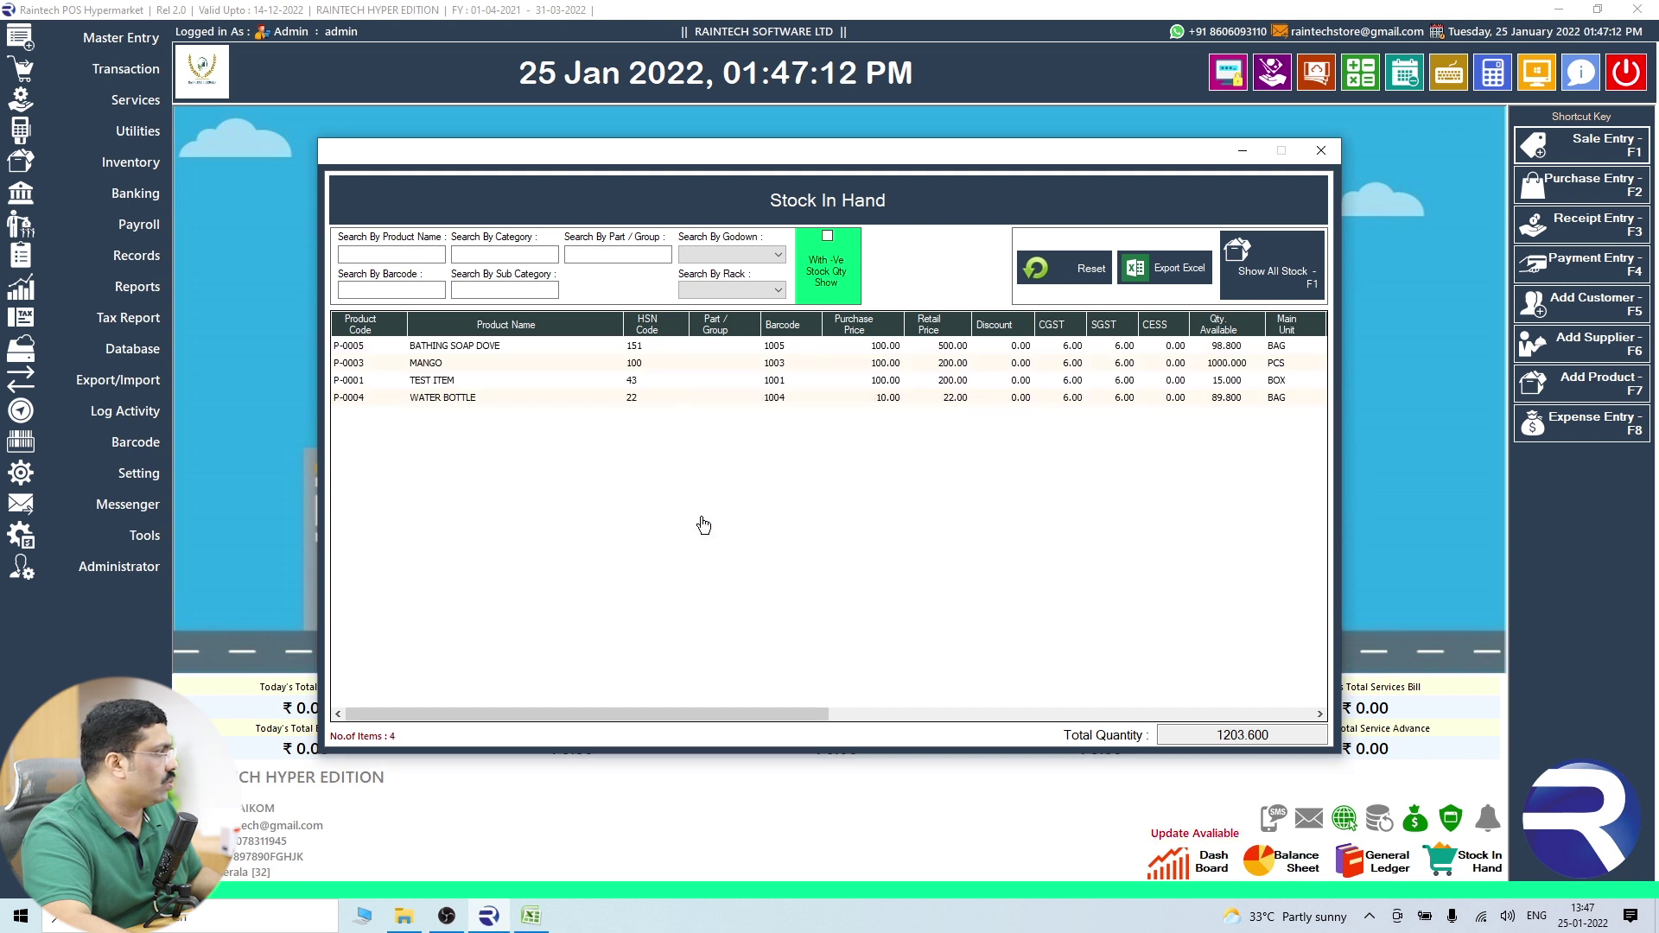
click(468, 349)
drag(817, 714, 933, 702)
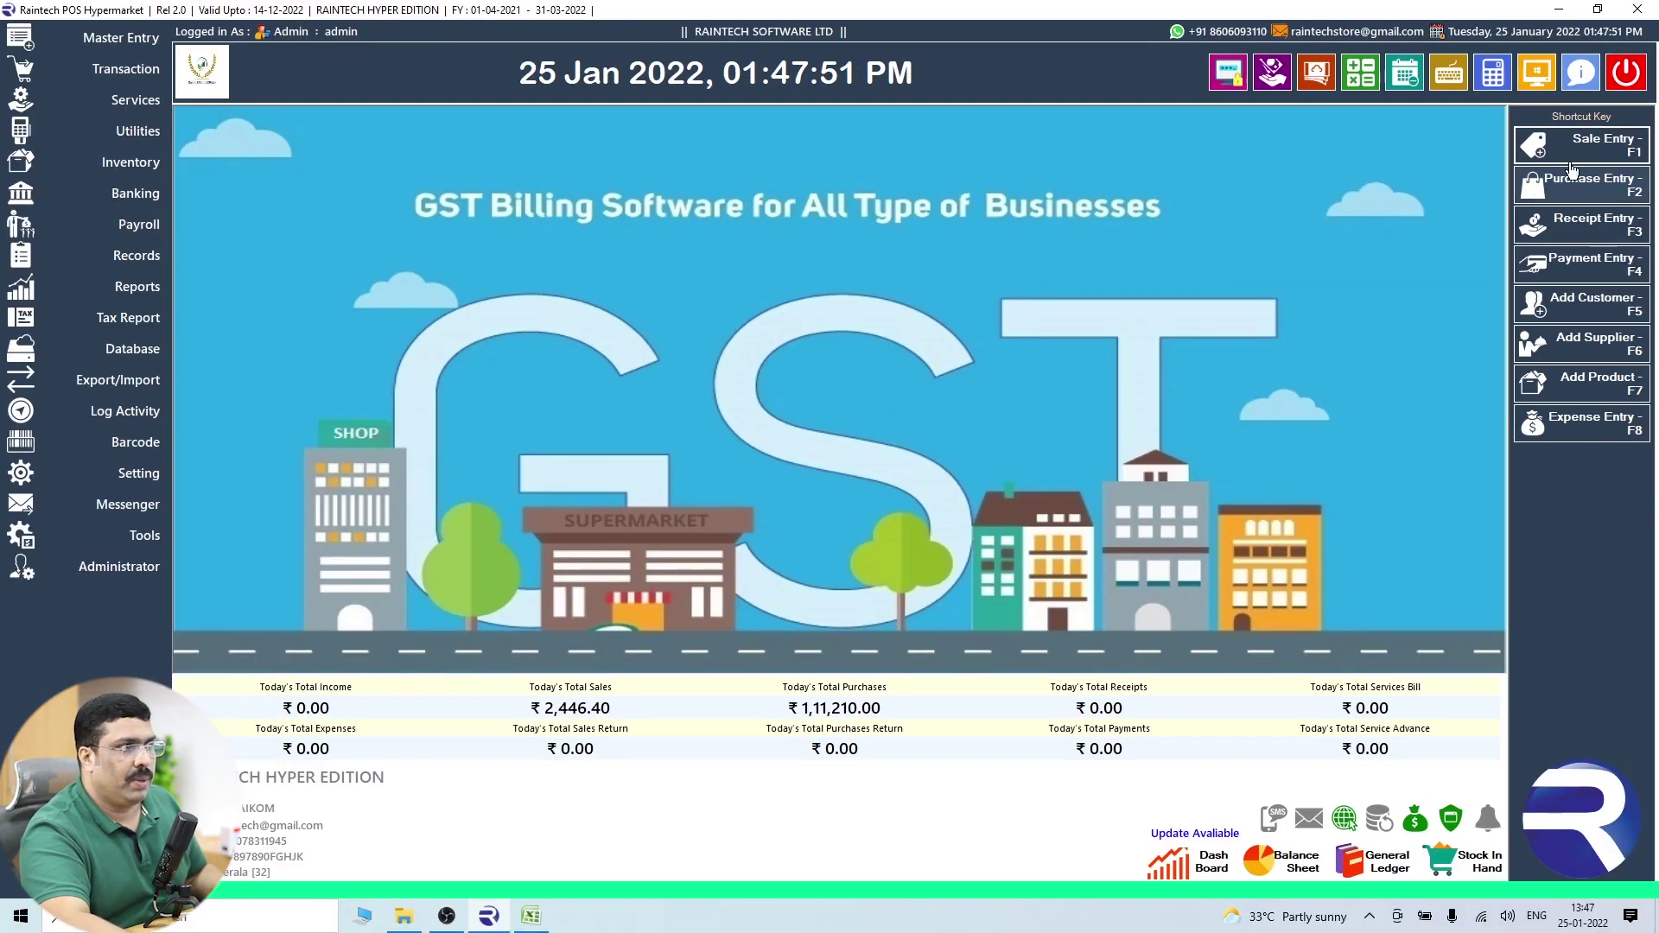
Start another sale in POS mode for the Cash customer and look up BATHING SOAP DOVE as its product.
click(1574, 149)
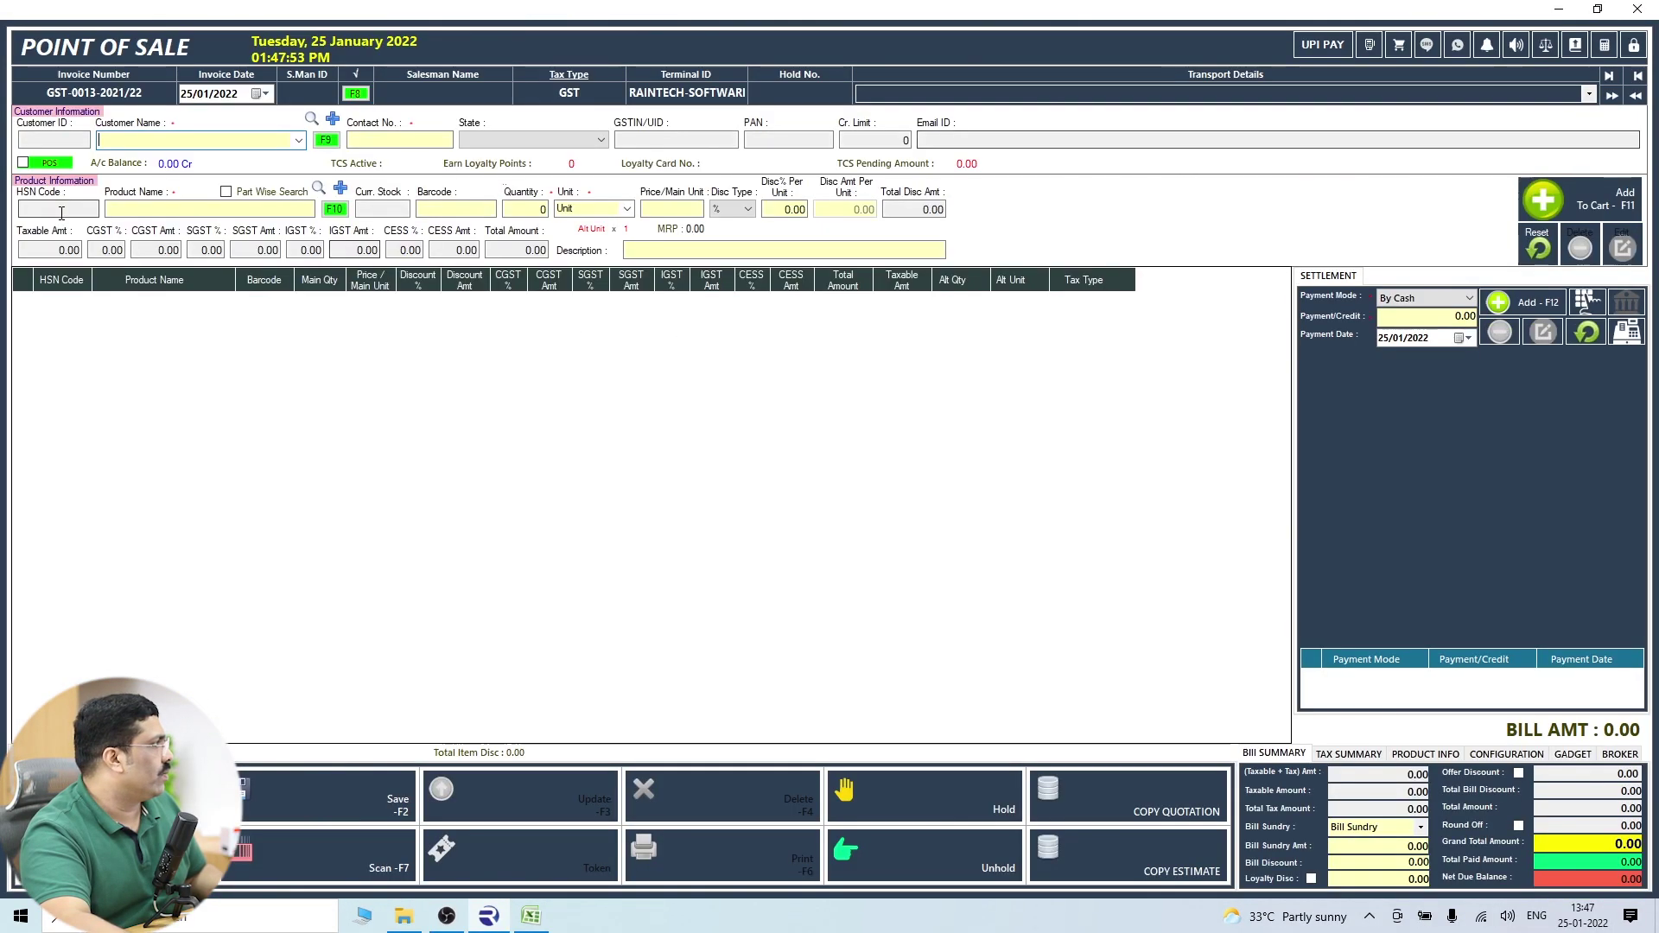
click(23, 164)
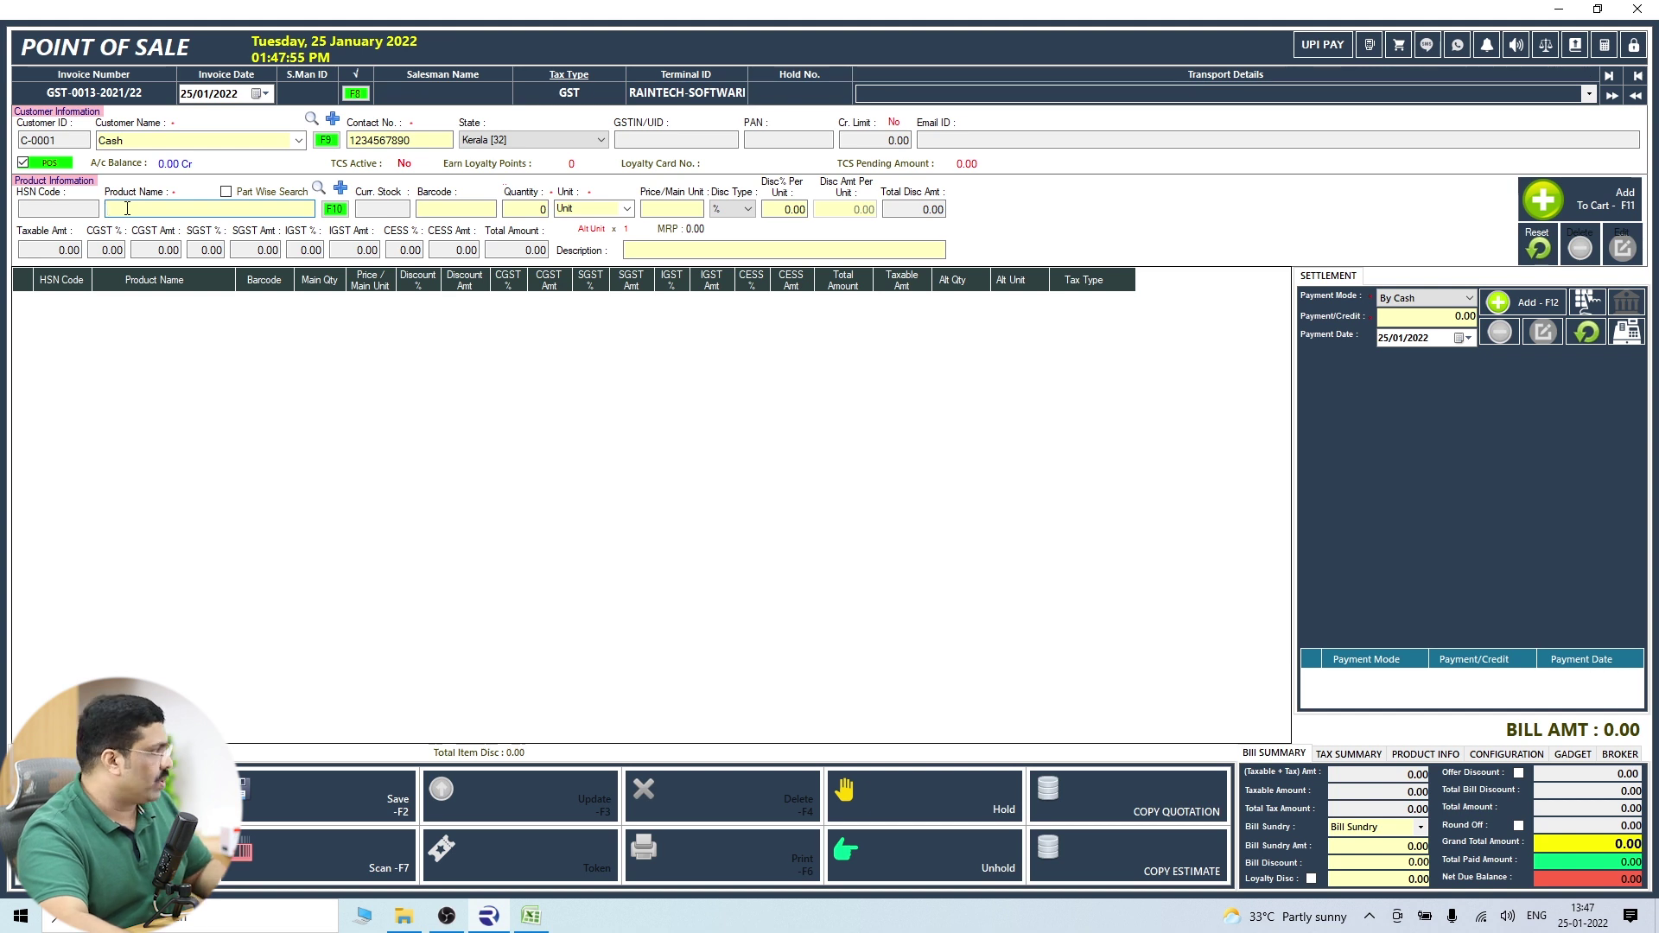
text(W)
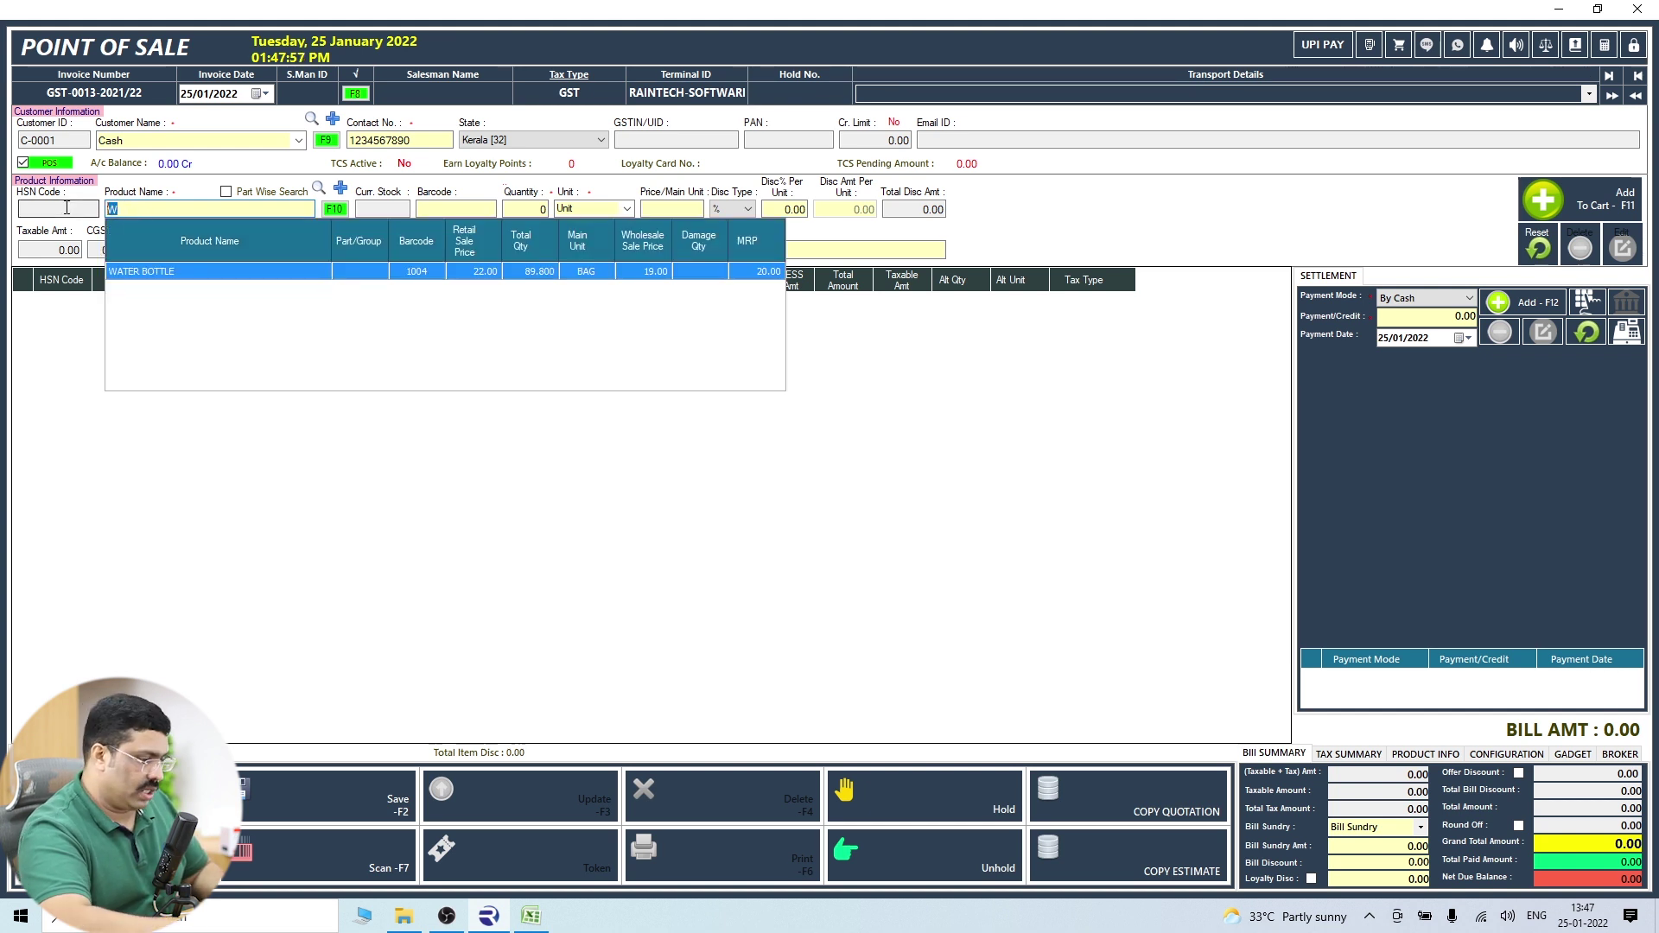
click(67, 208)
text(B)
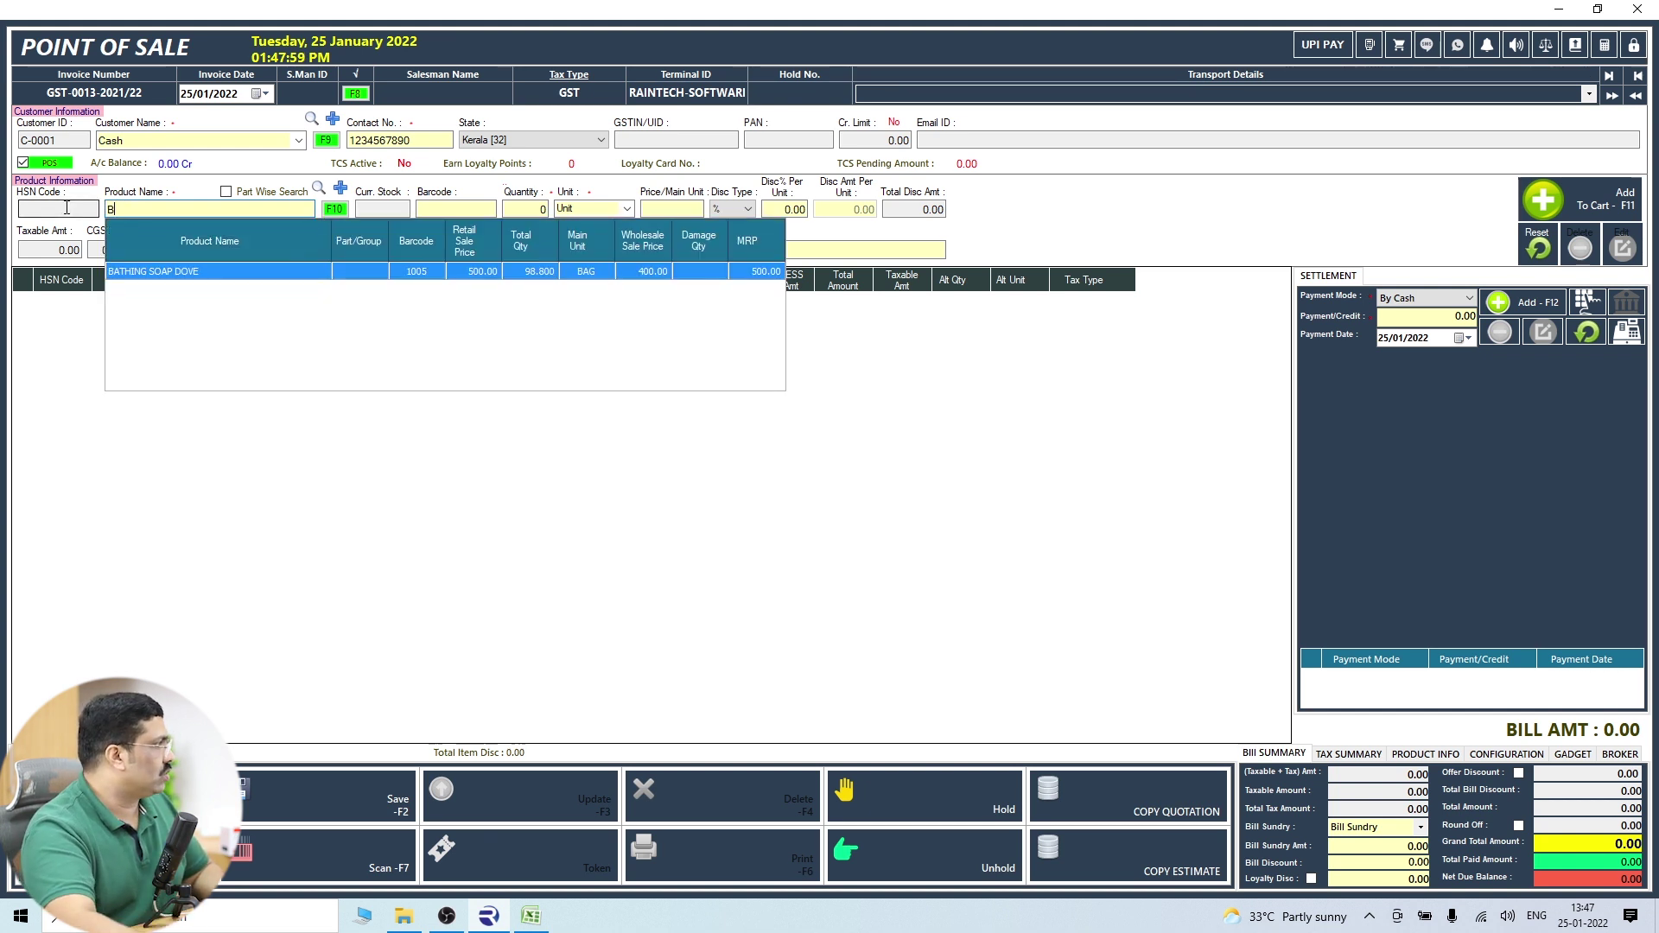
click(142, 274)
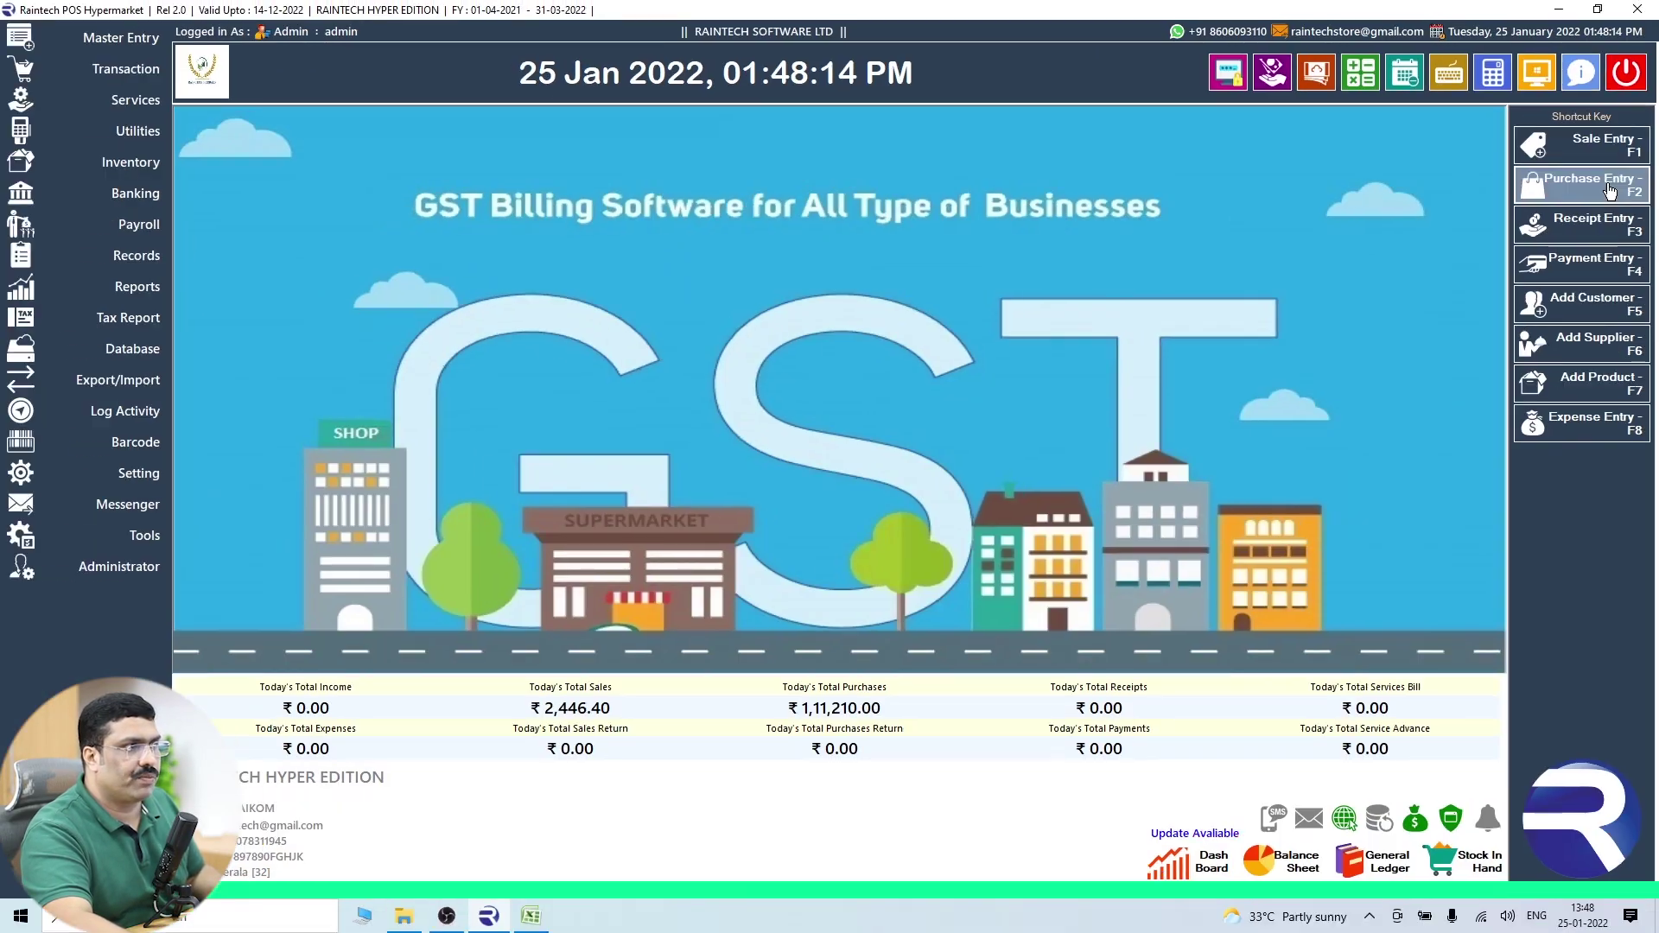
Start a purchase entry from ABC SUPPLIER and choose BATHING SOAP DOVE as its product.
click(1575, 212)
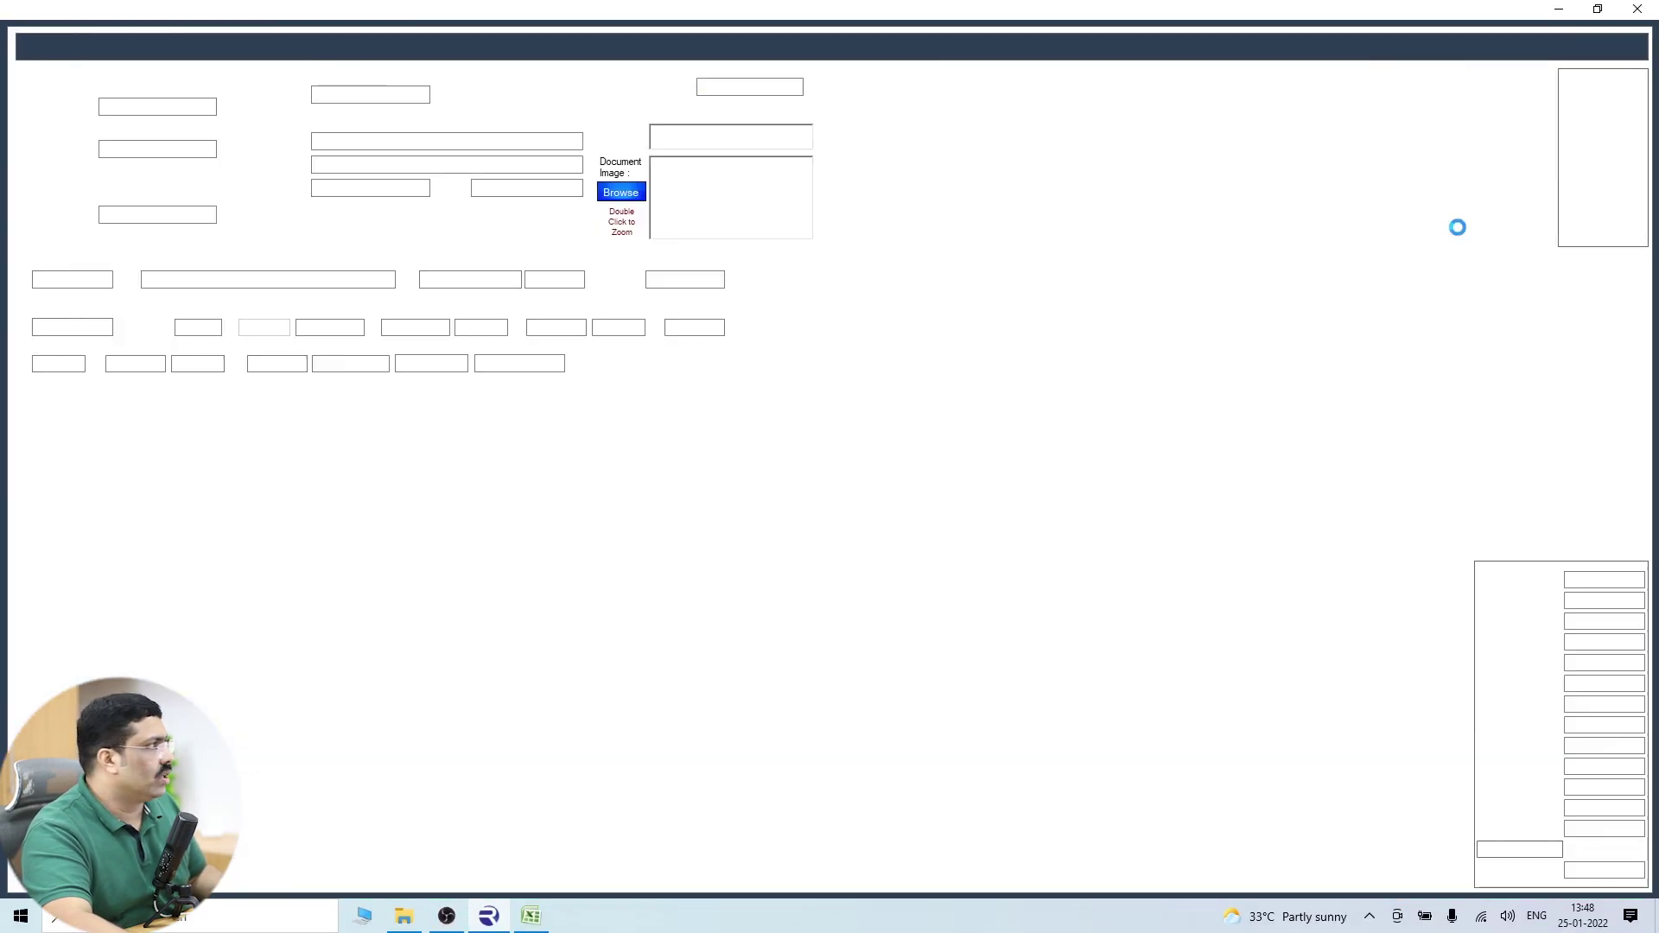
click(315, 95)
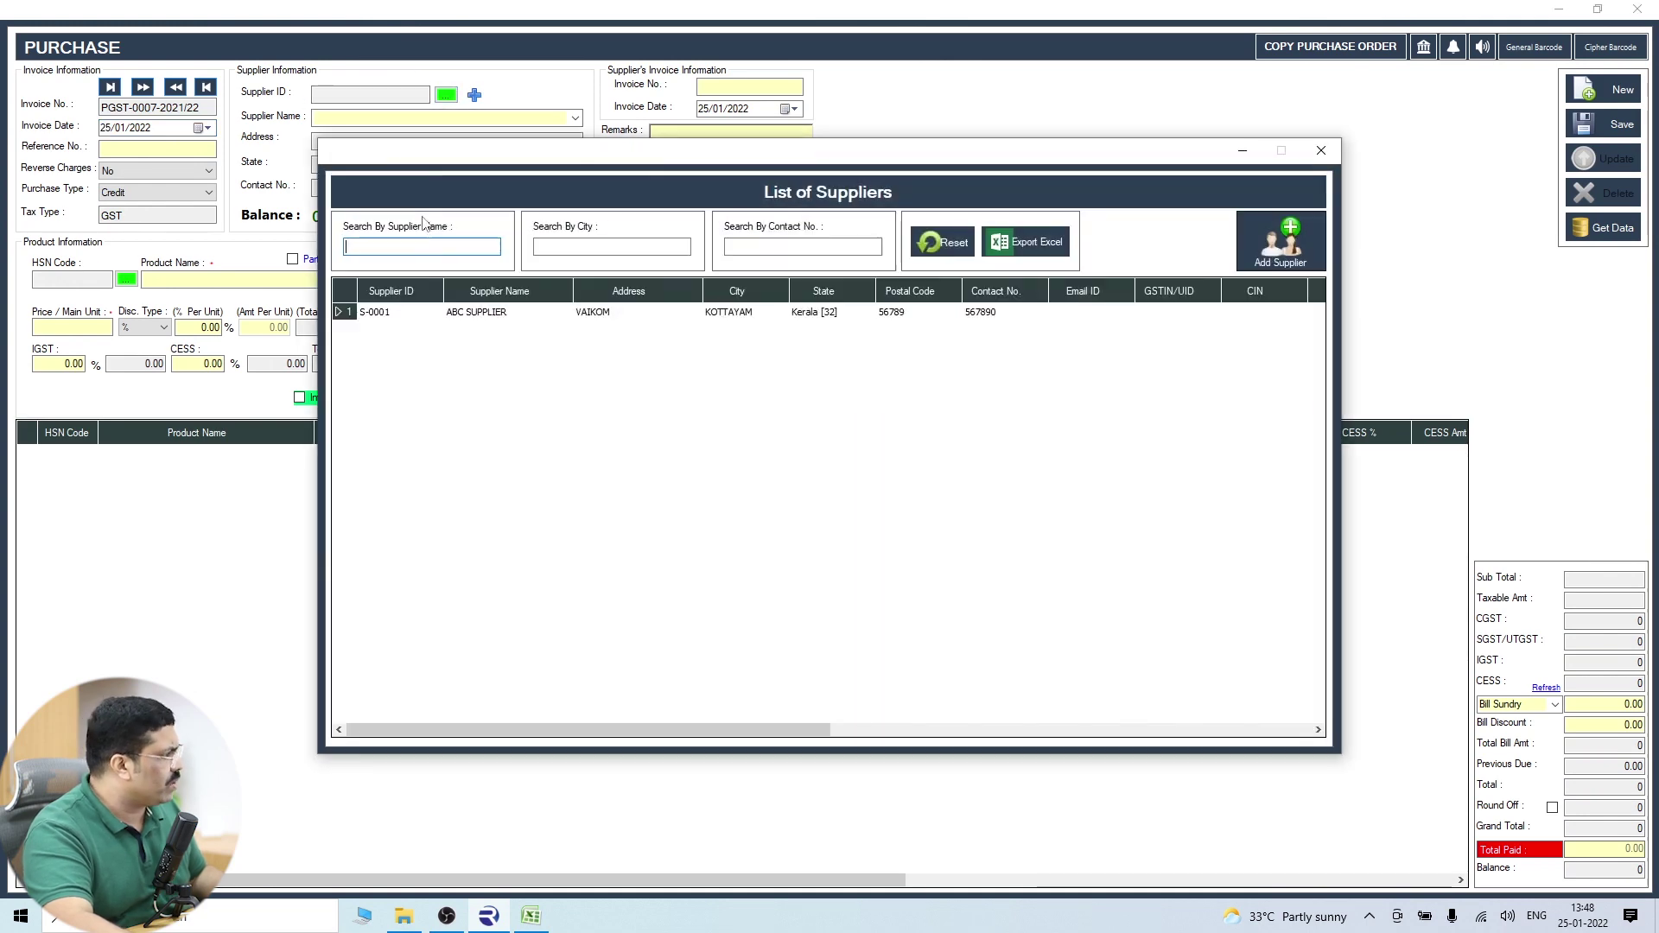
double_click(408, 310)
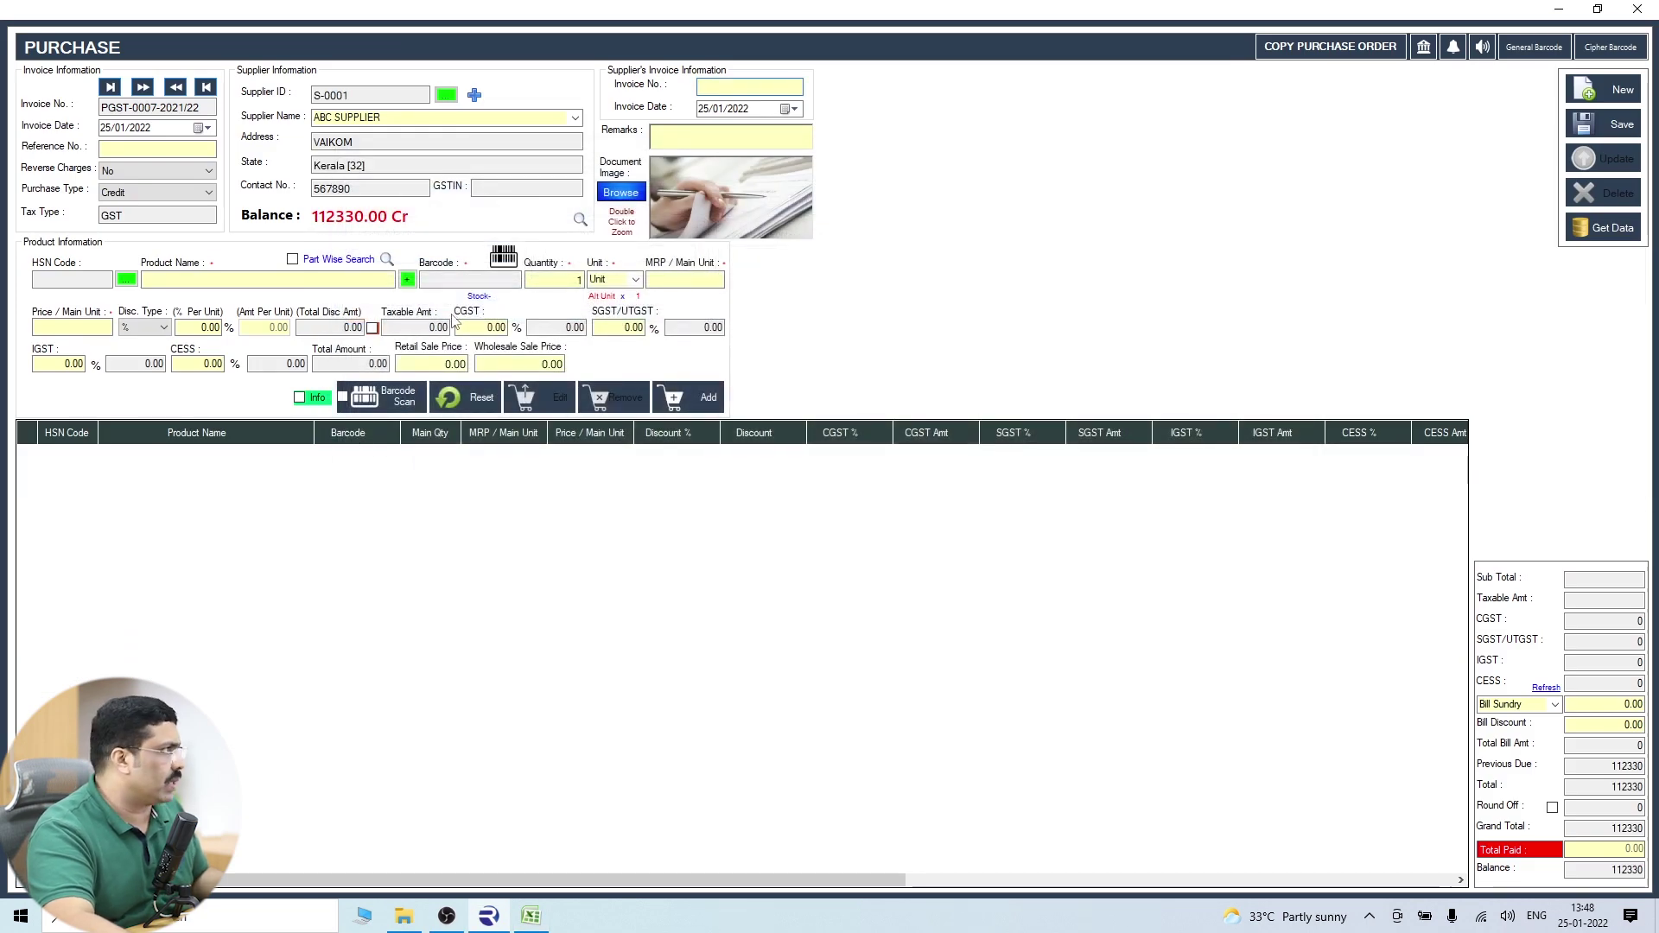
click(326, 281)
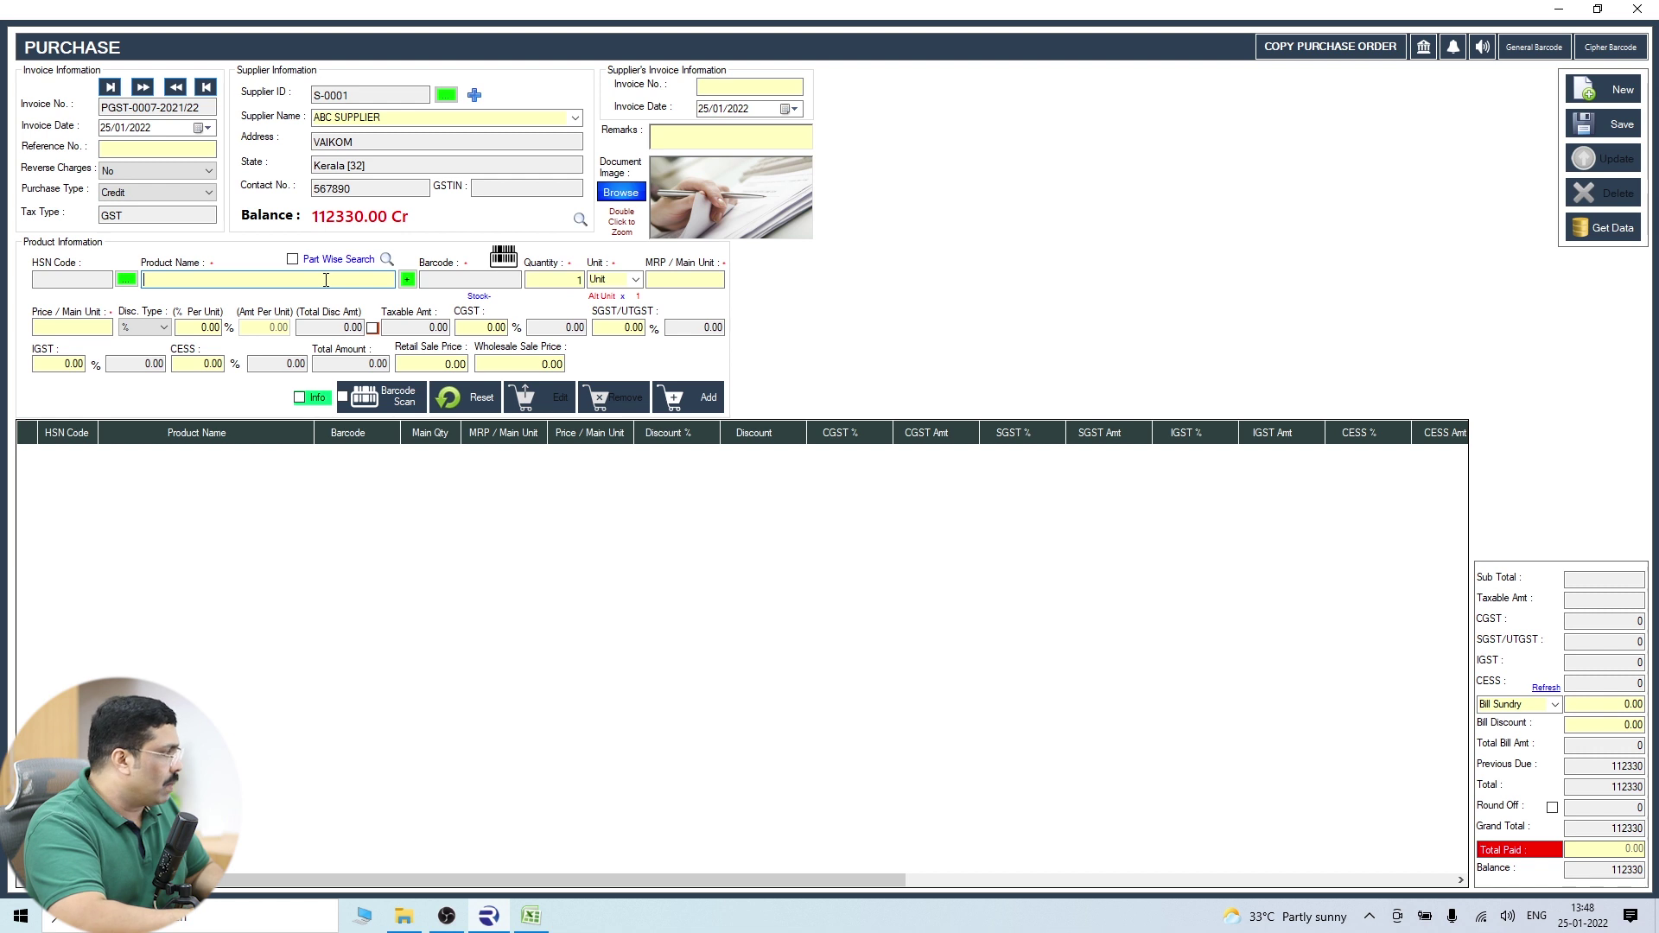
text(B)
click(269, 343)
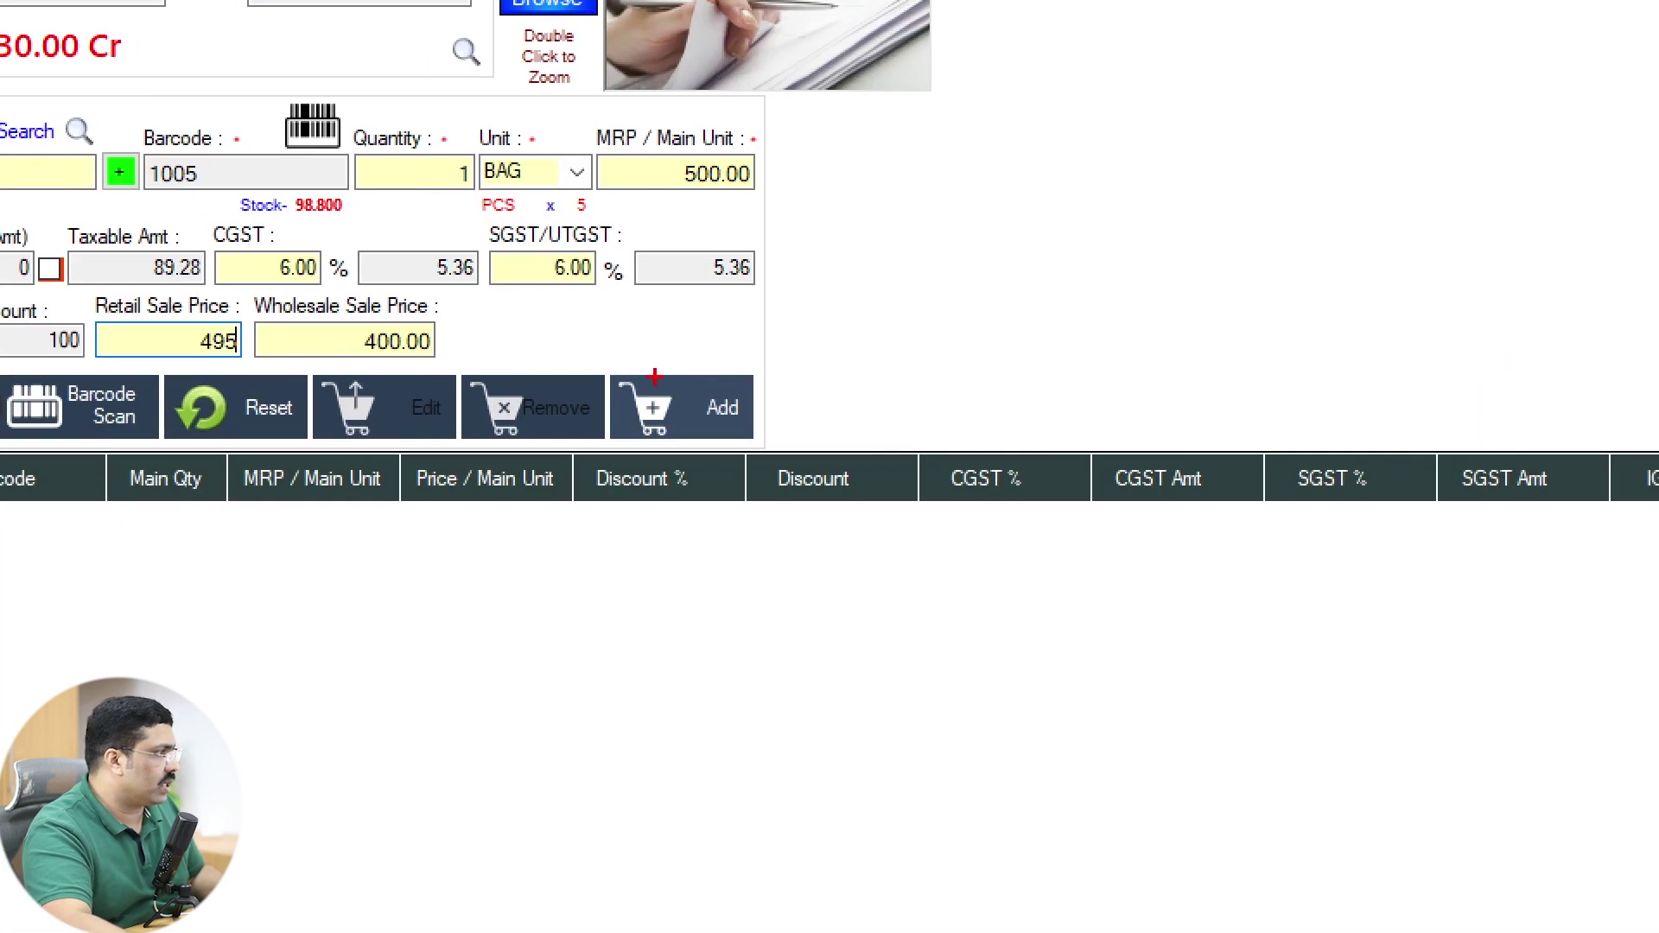
Add the soap with a retail sale price of 495, accept the price update, and save and close the purchase.
click(655, 377)
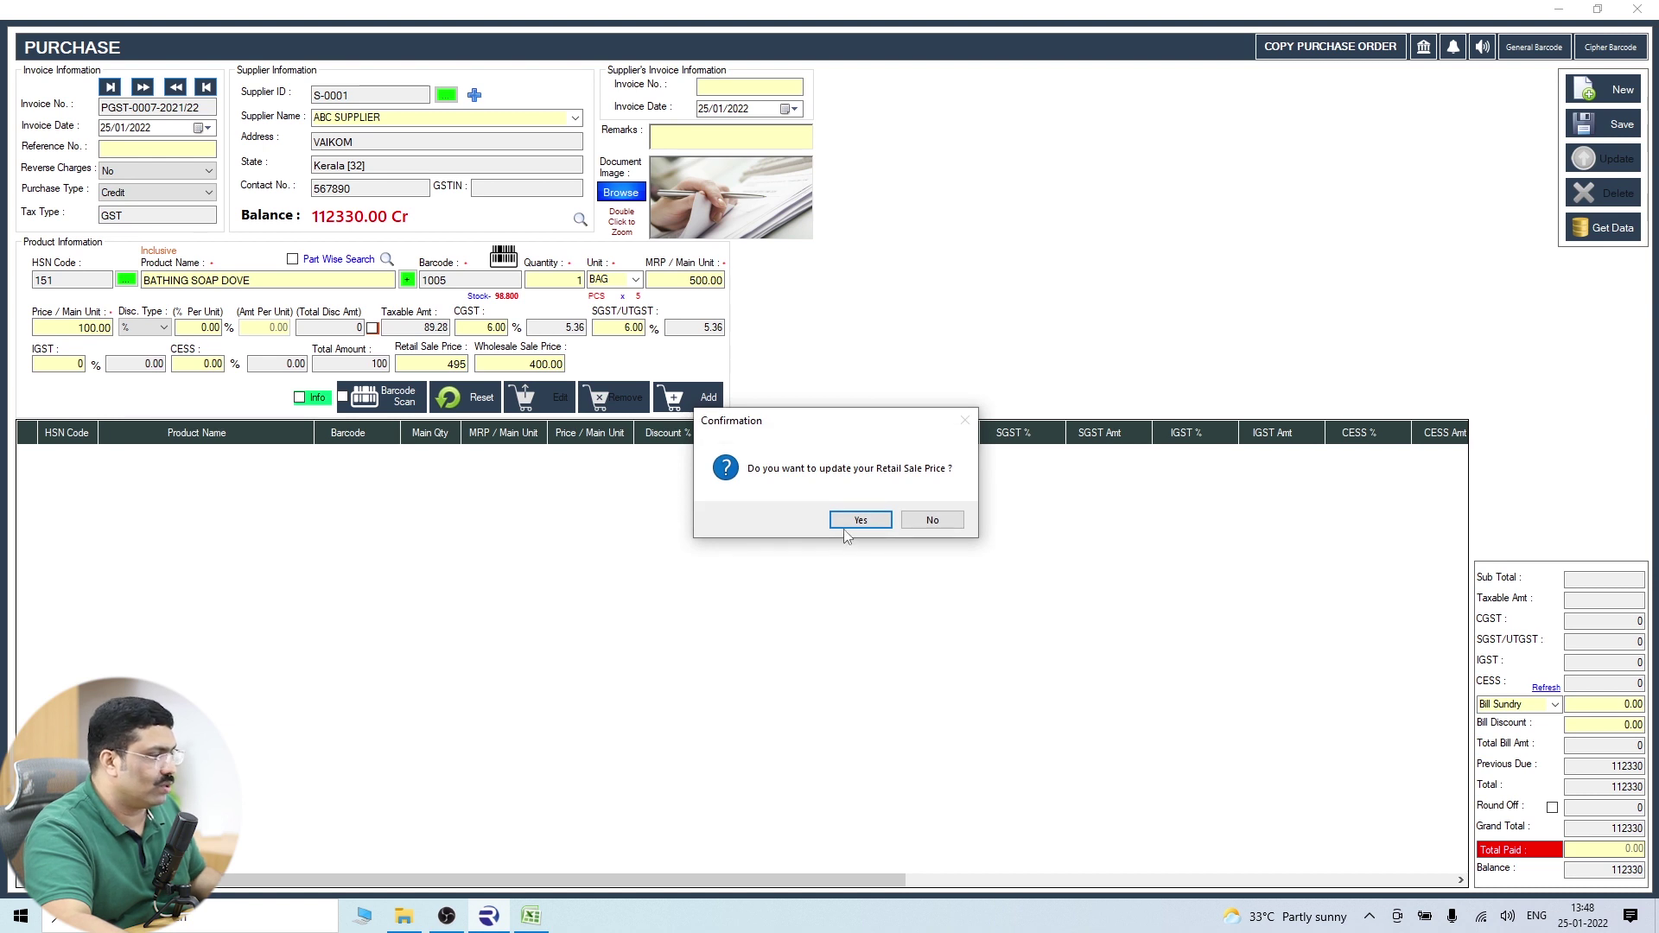
click(851, 528)
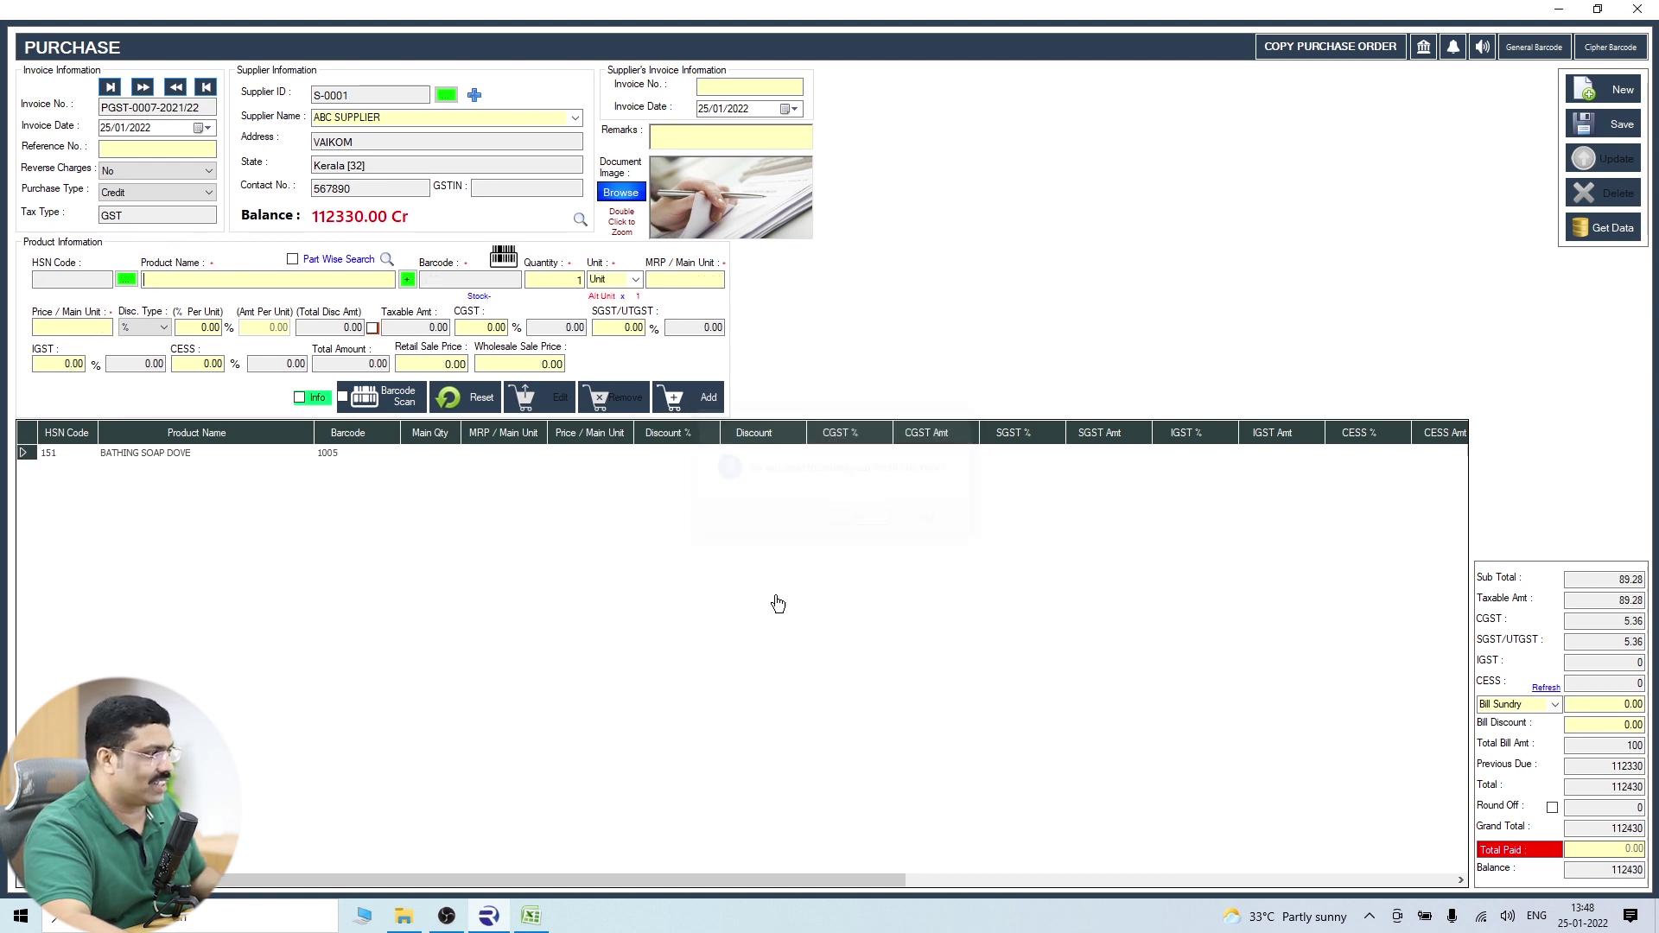
click(1608, 122)
click(871, 520)
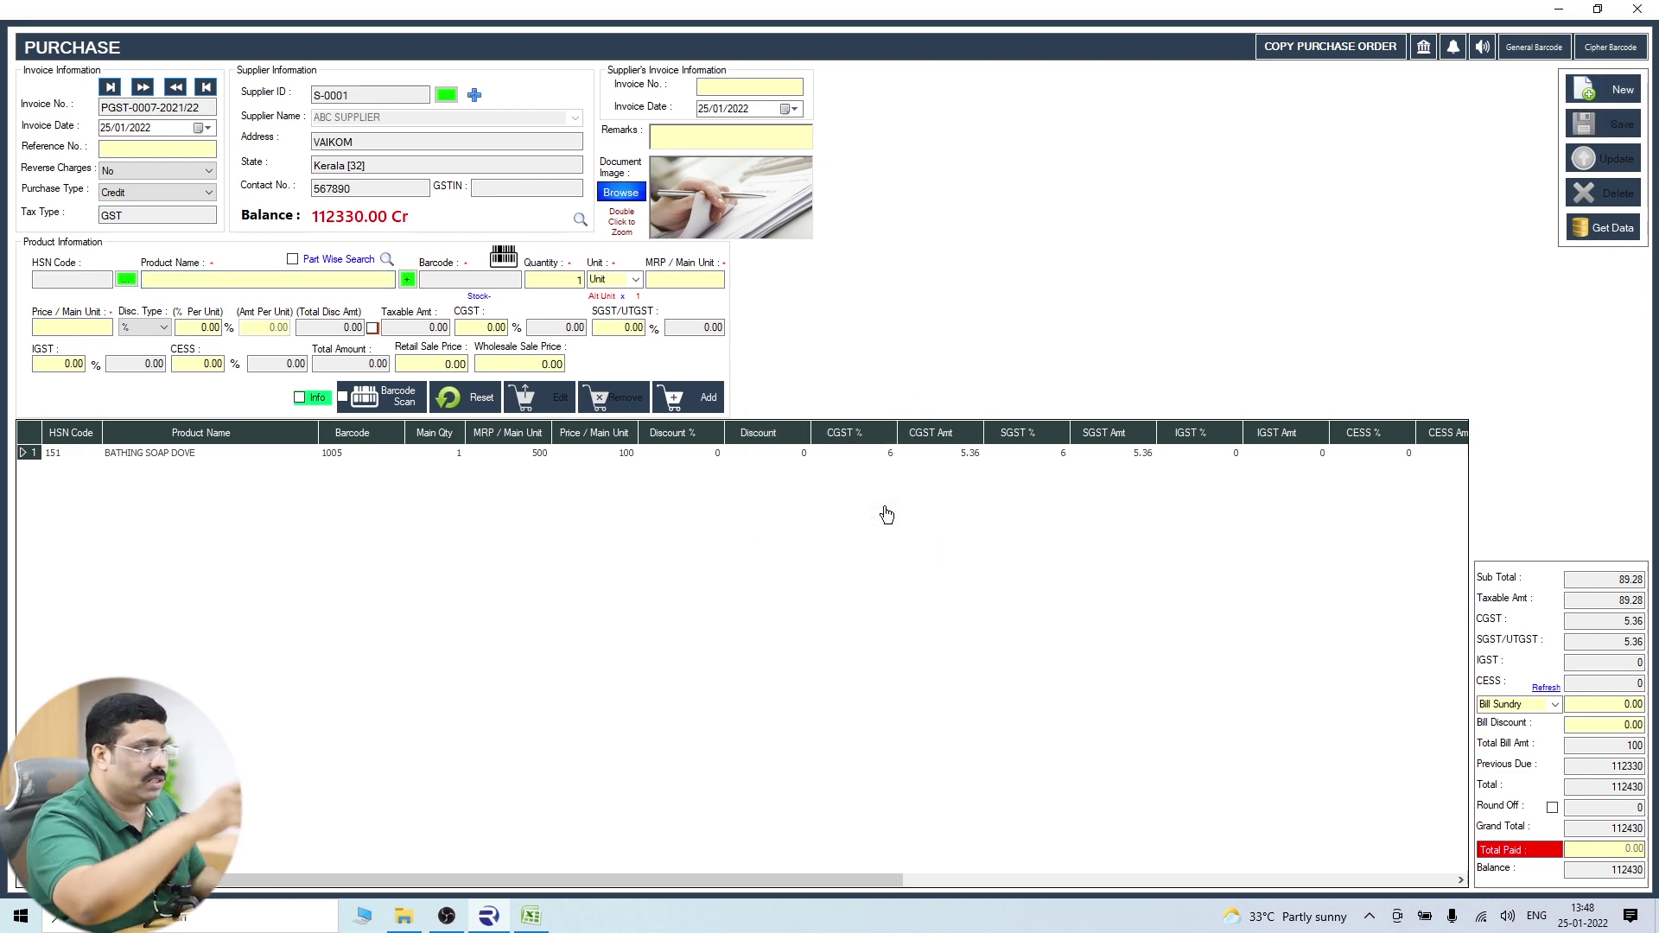
click(1637, 9)
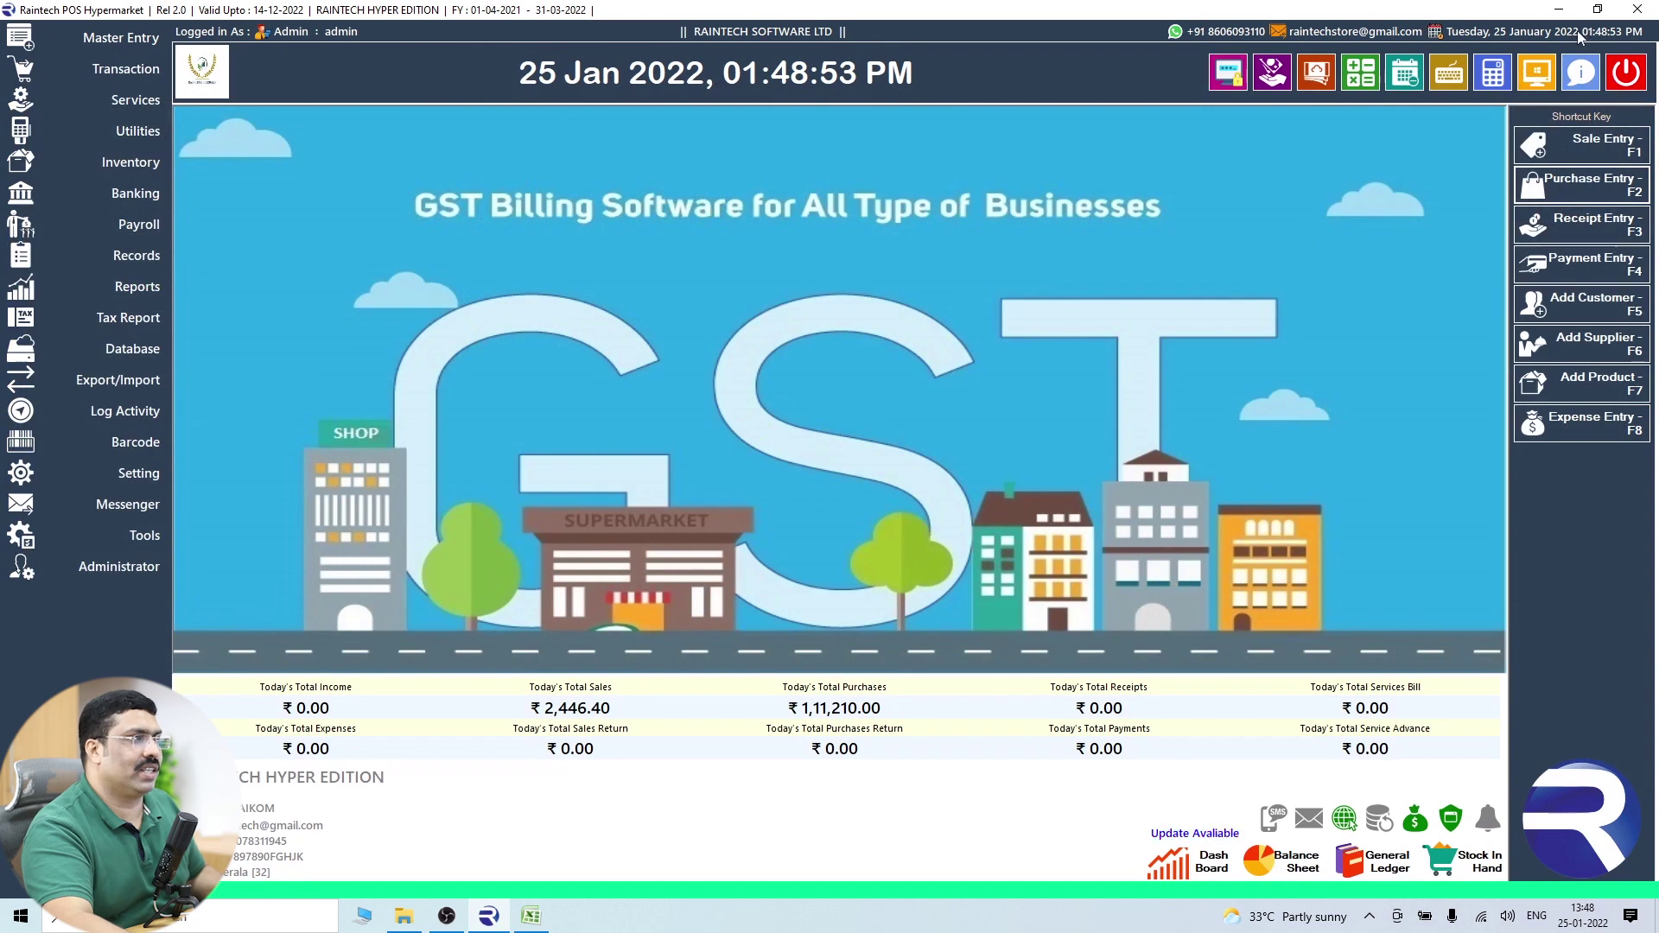
Start a POS-mode sale for the Cash customer and choose BATHING SOAP DOVE at the 495.00 retail rate.
click(1585, 147)
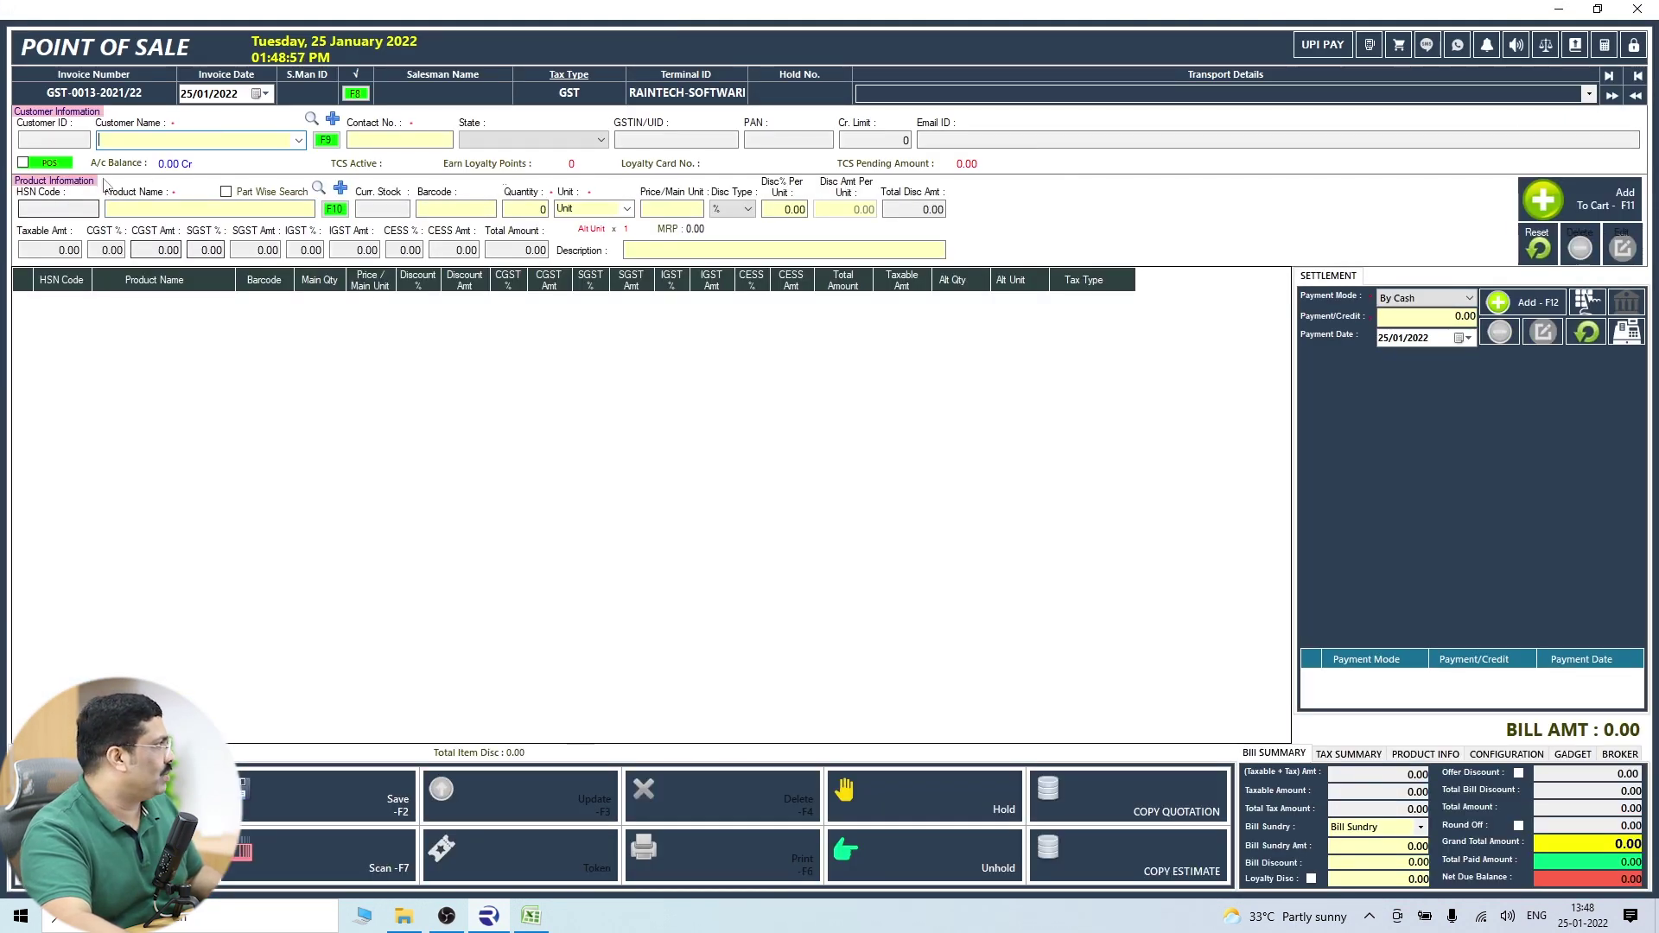
click(23, 163)
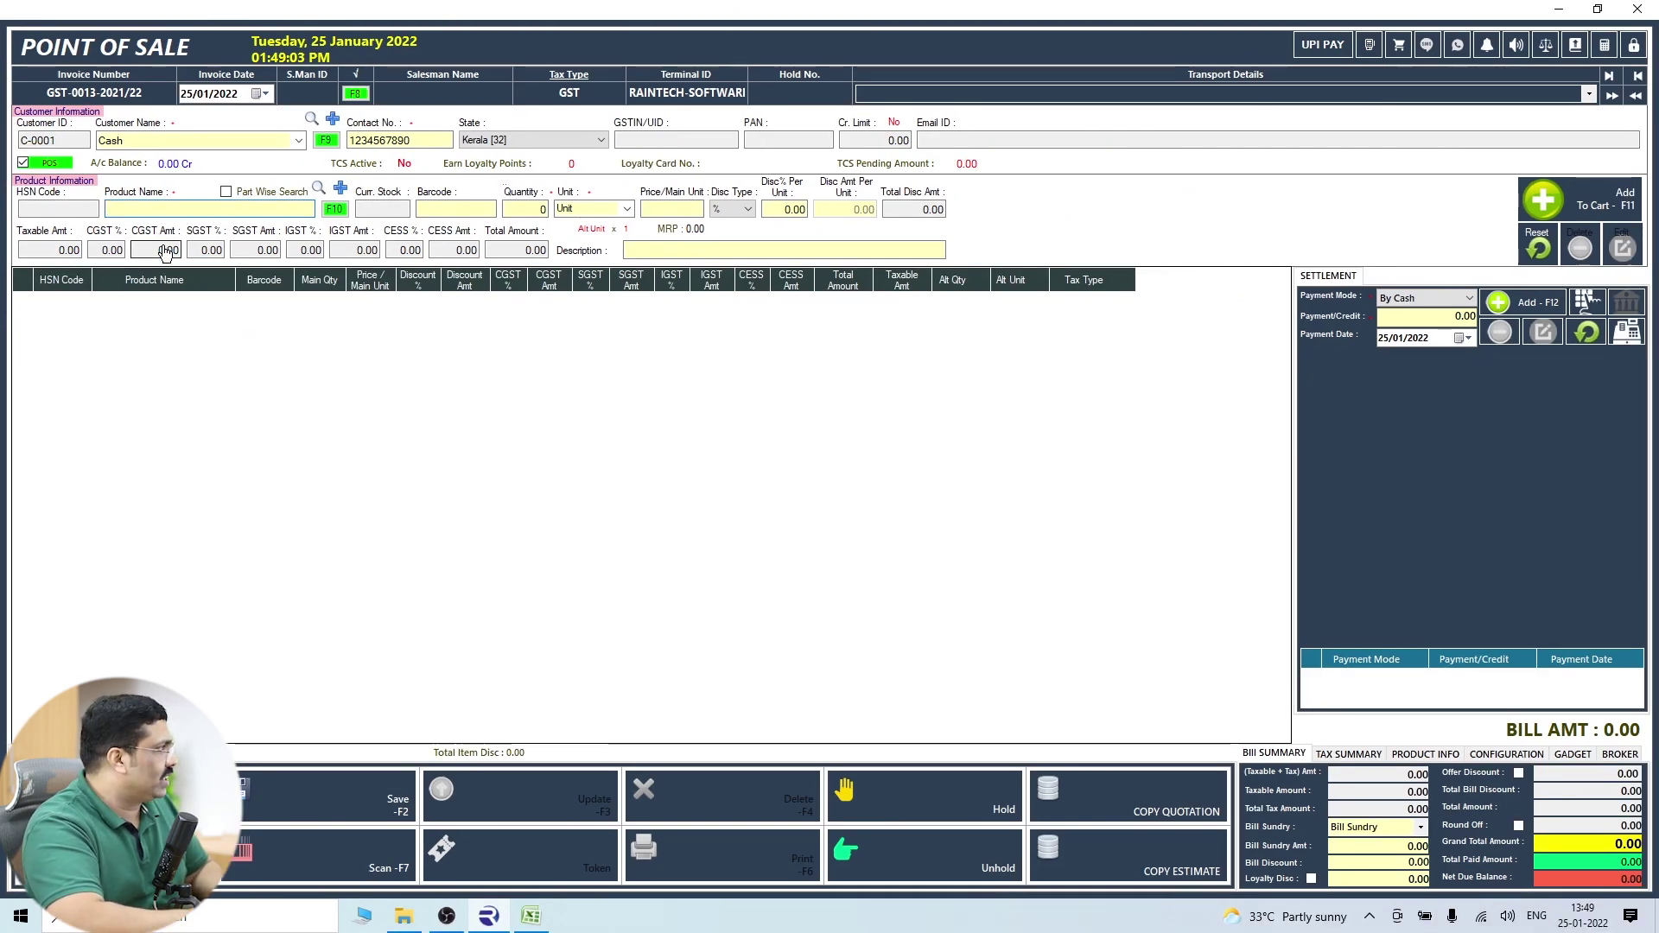
text(B)
key(Return)
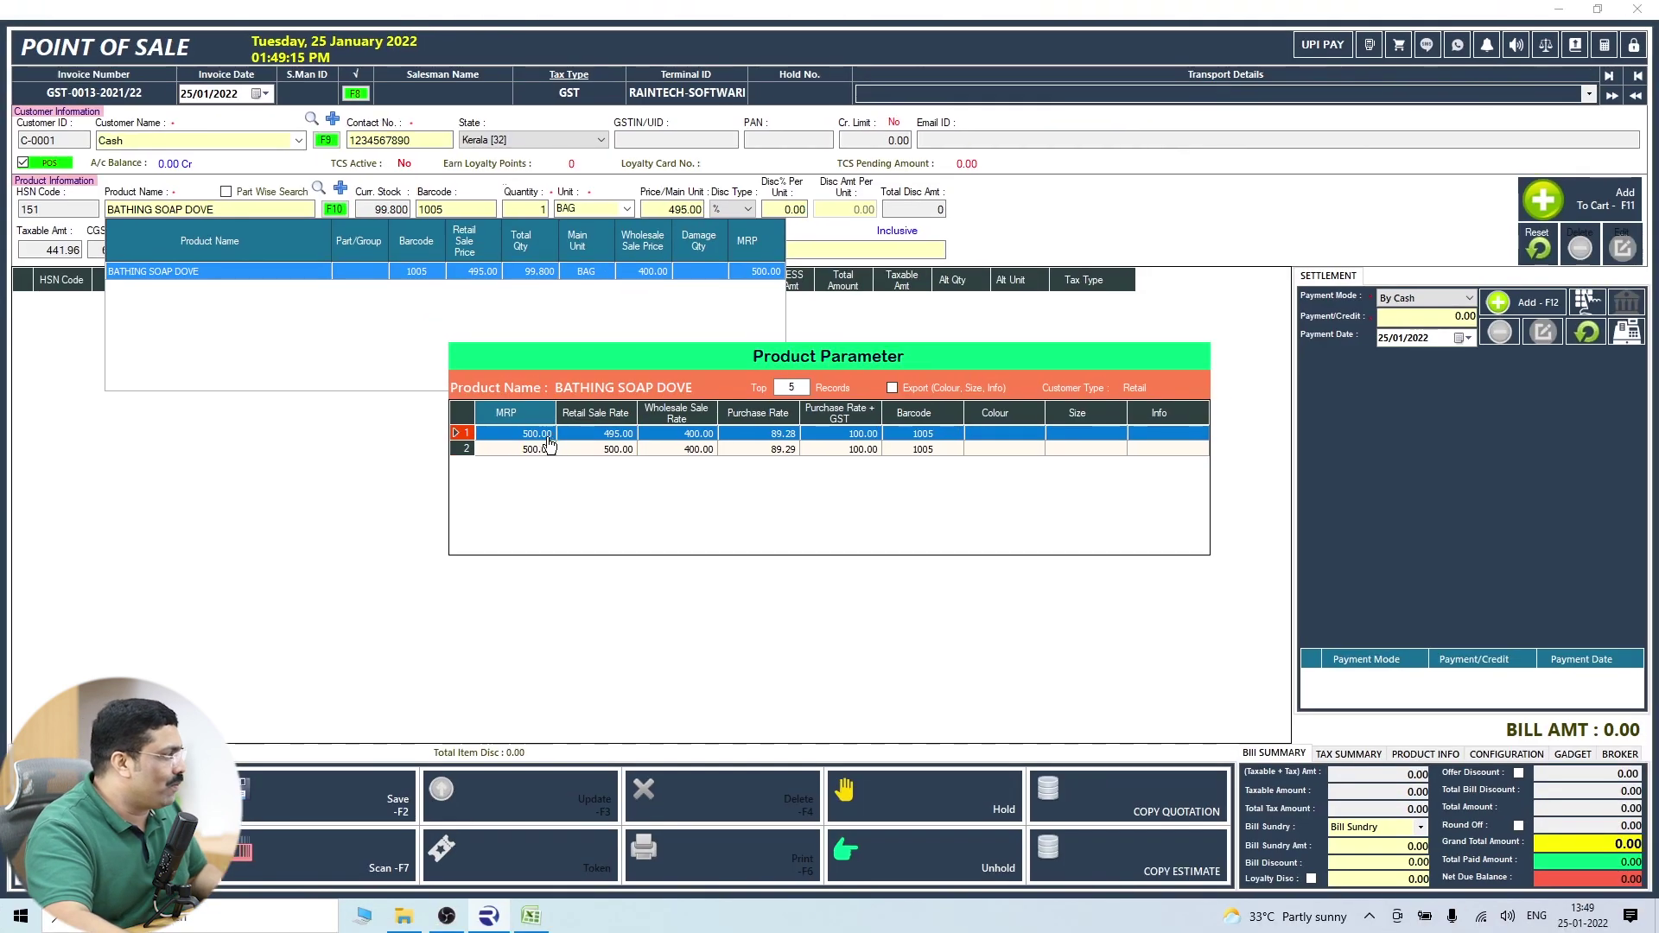
key(Return)
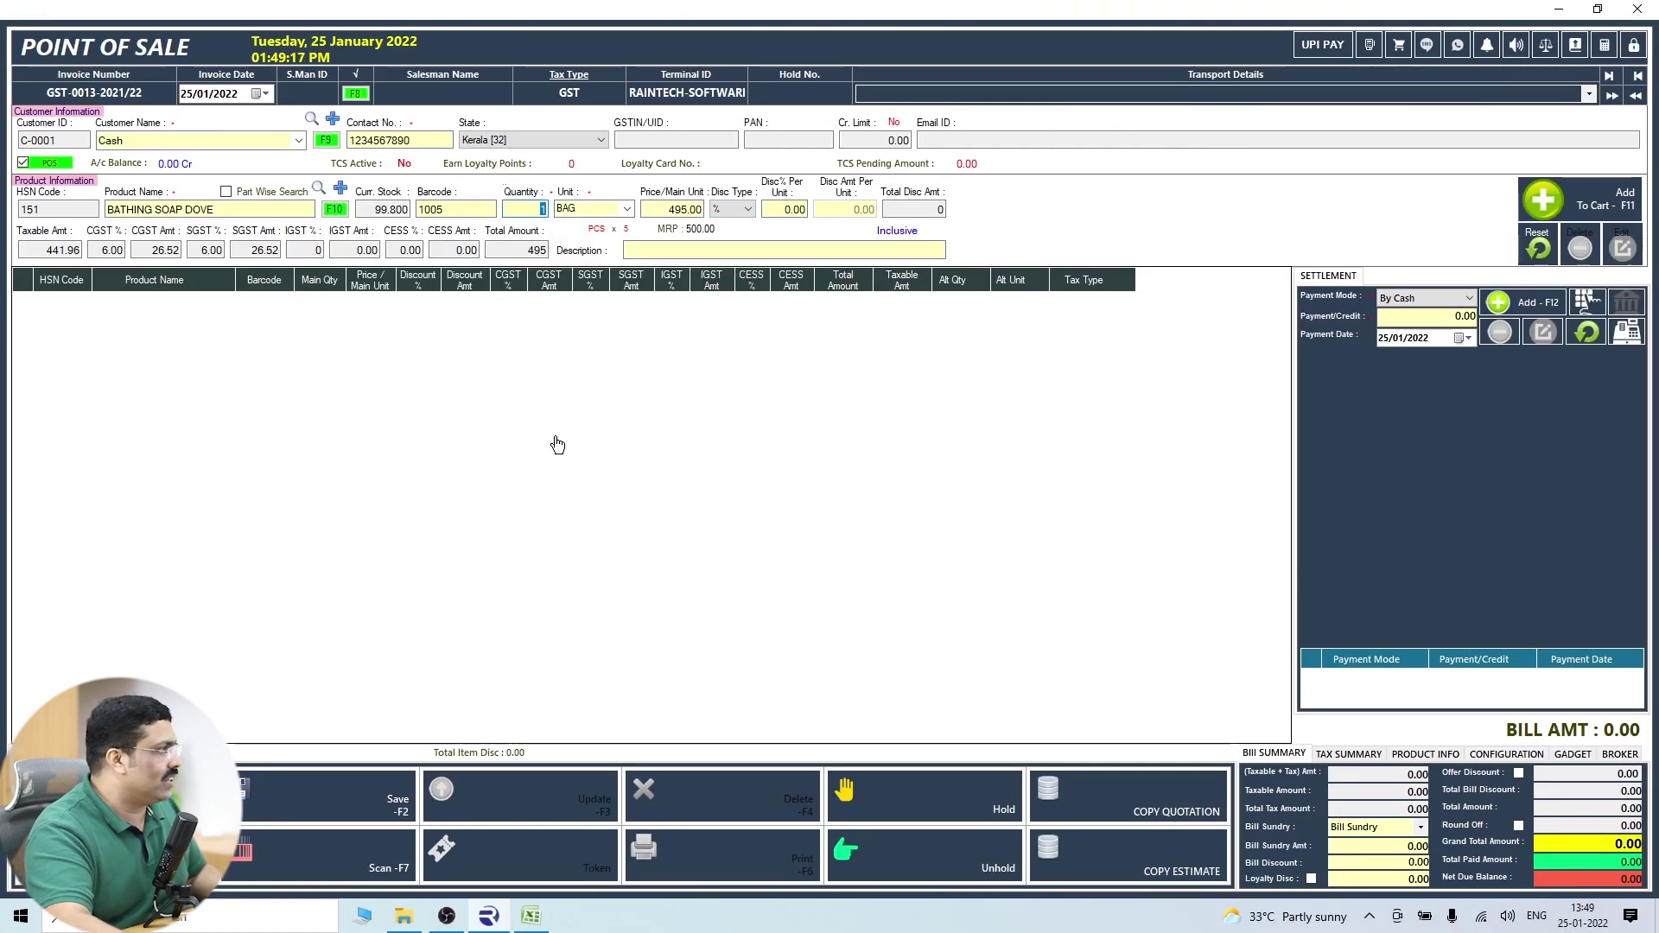
Add one BAG to the cart, settle it with a 495.00 cash payment, and save the sale with its print preview.
key(F11)
key(F12)
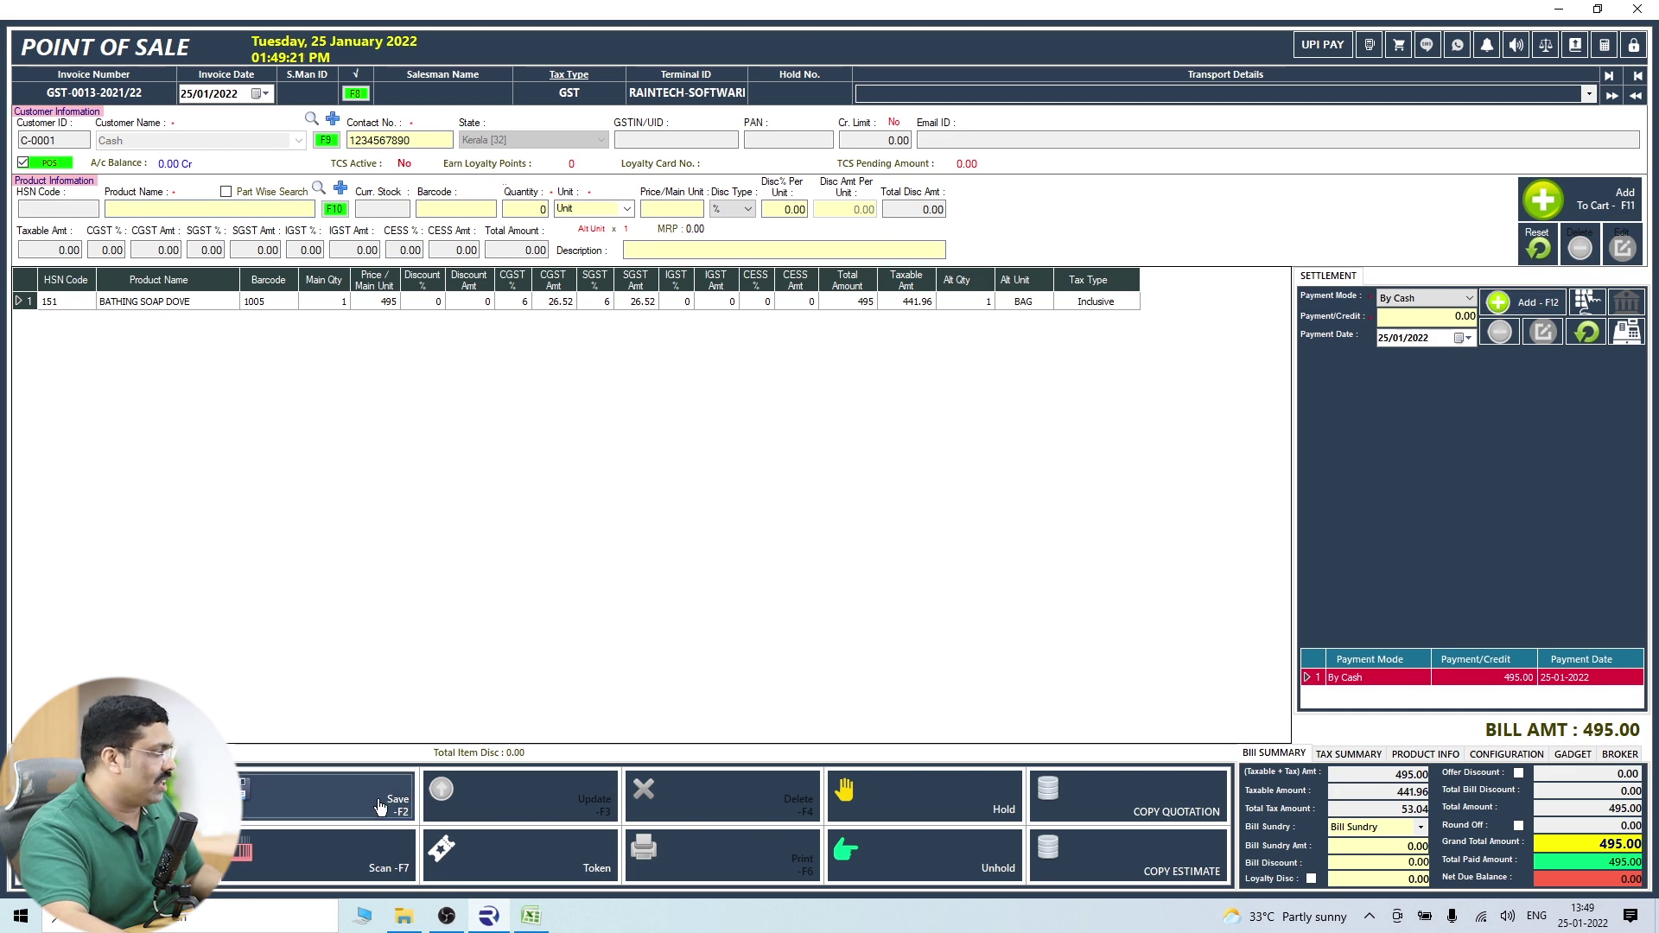
key(F2)
click(832, 520)
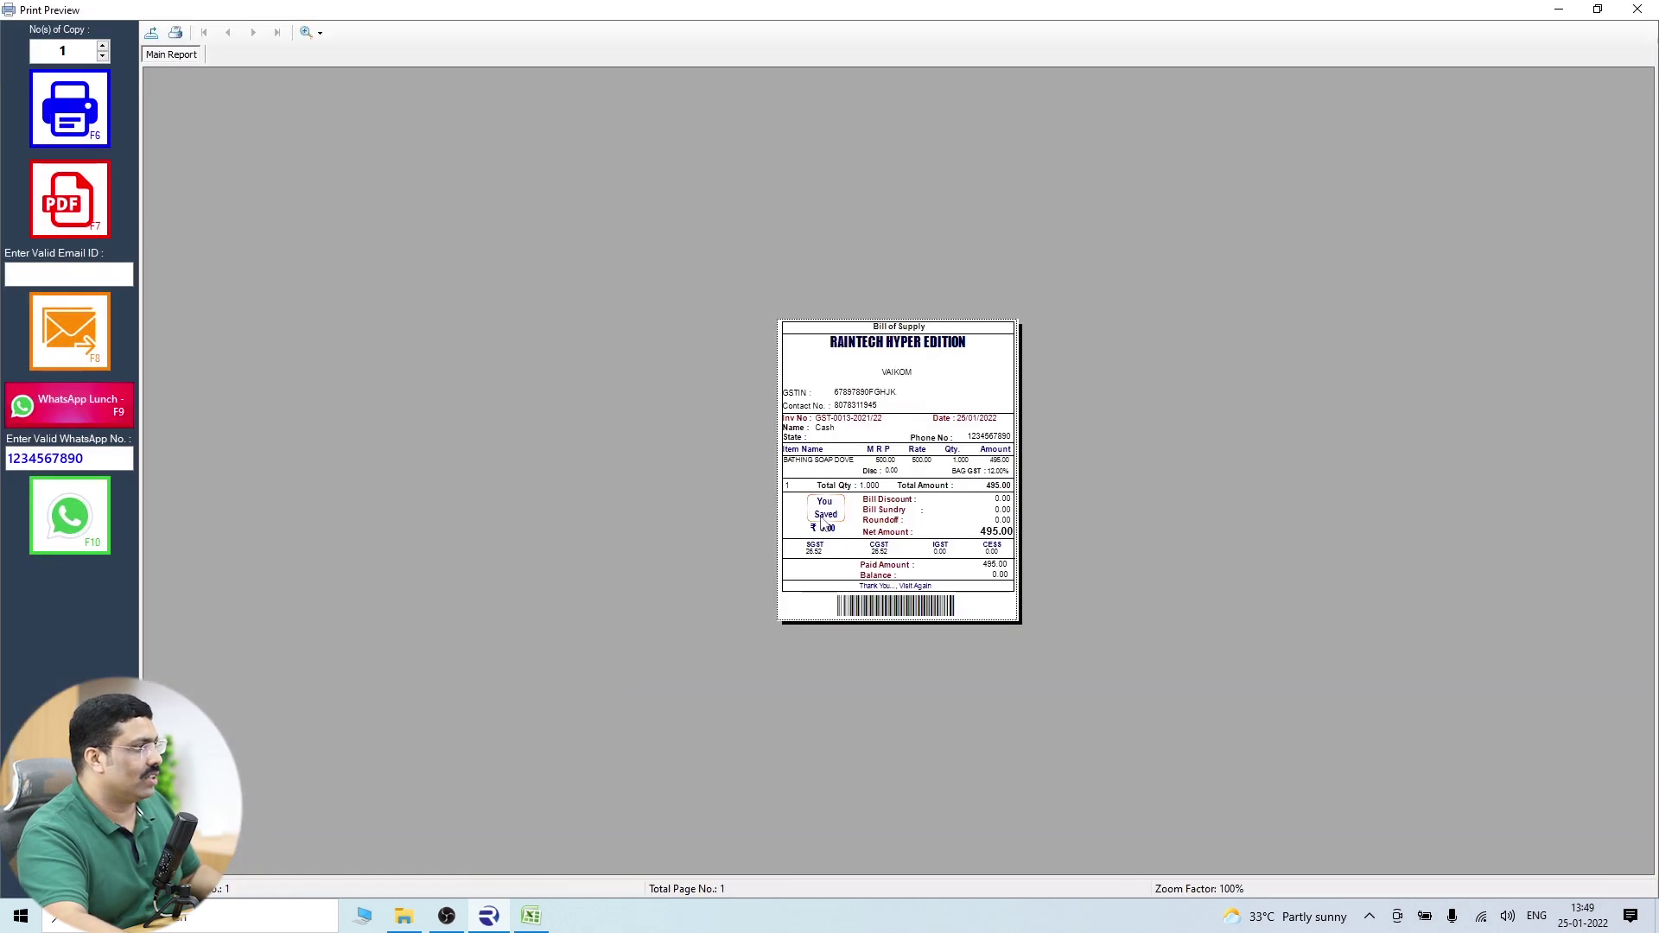
Enlarge the bill preview to 300% and examine the soap's MRP, rate, unit, saved amount and net amount.
click(318, 33)
click(343, 115)
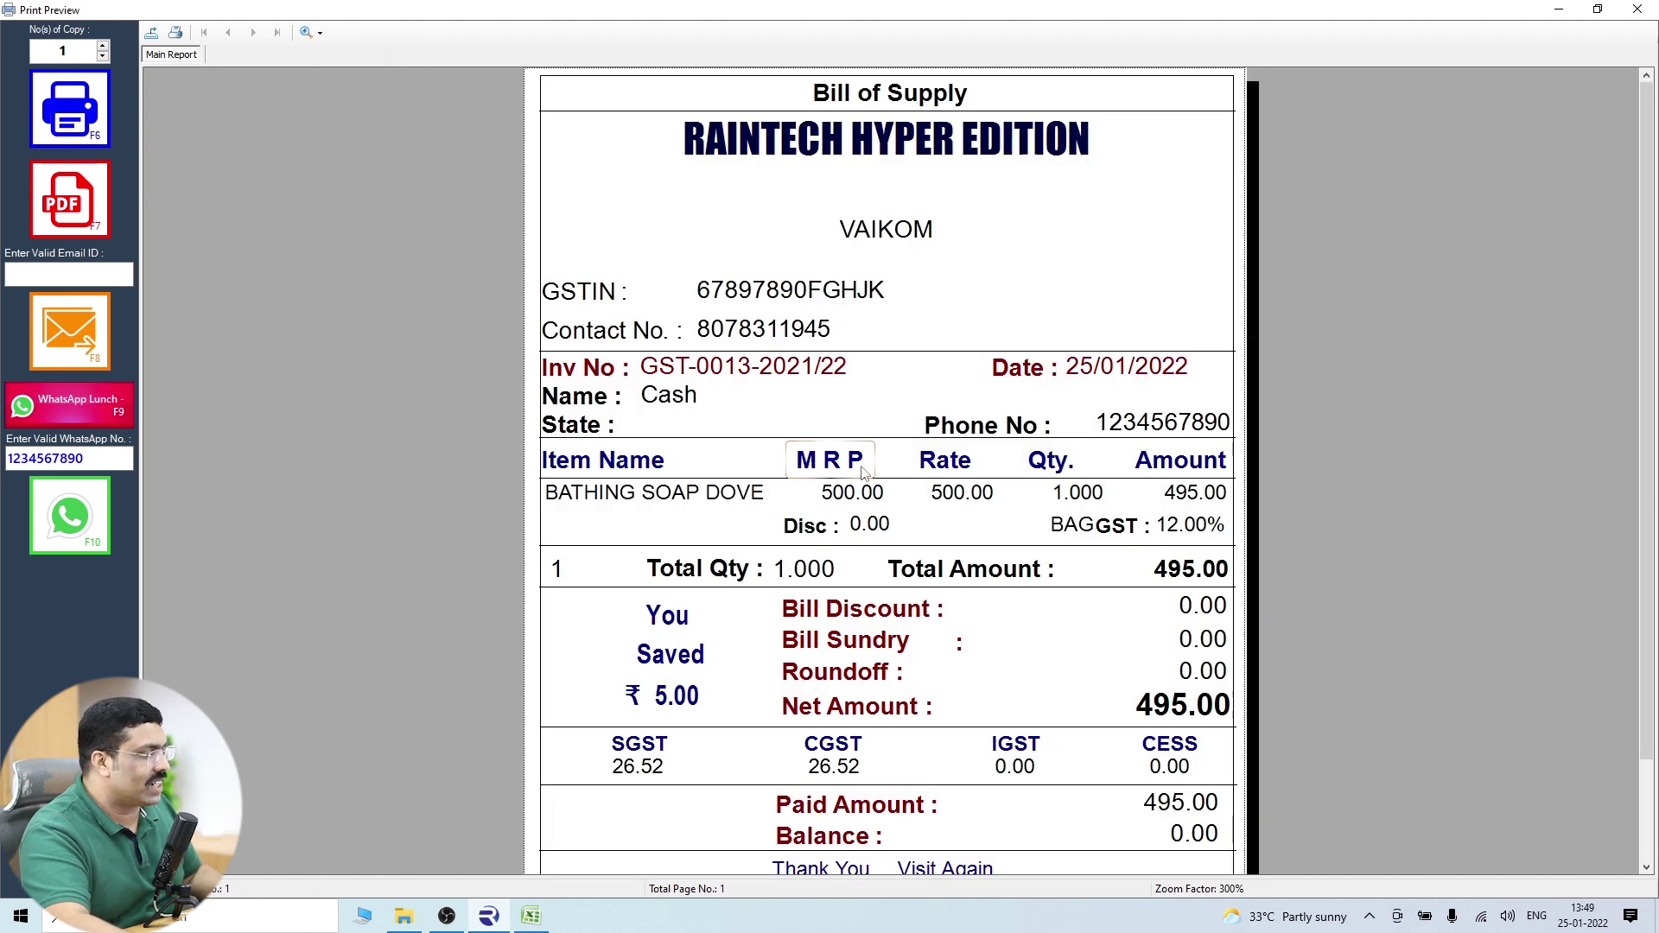
scroll(1096, 562, down, 3)
click(1097, 600)
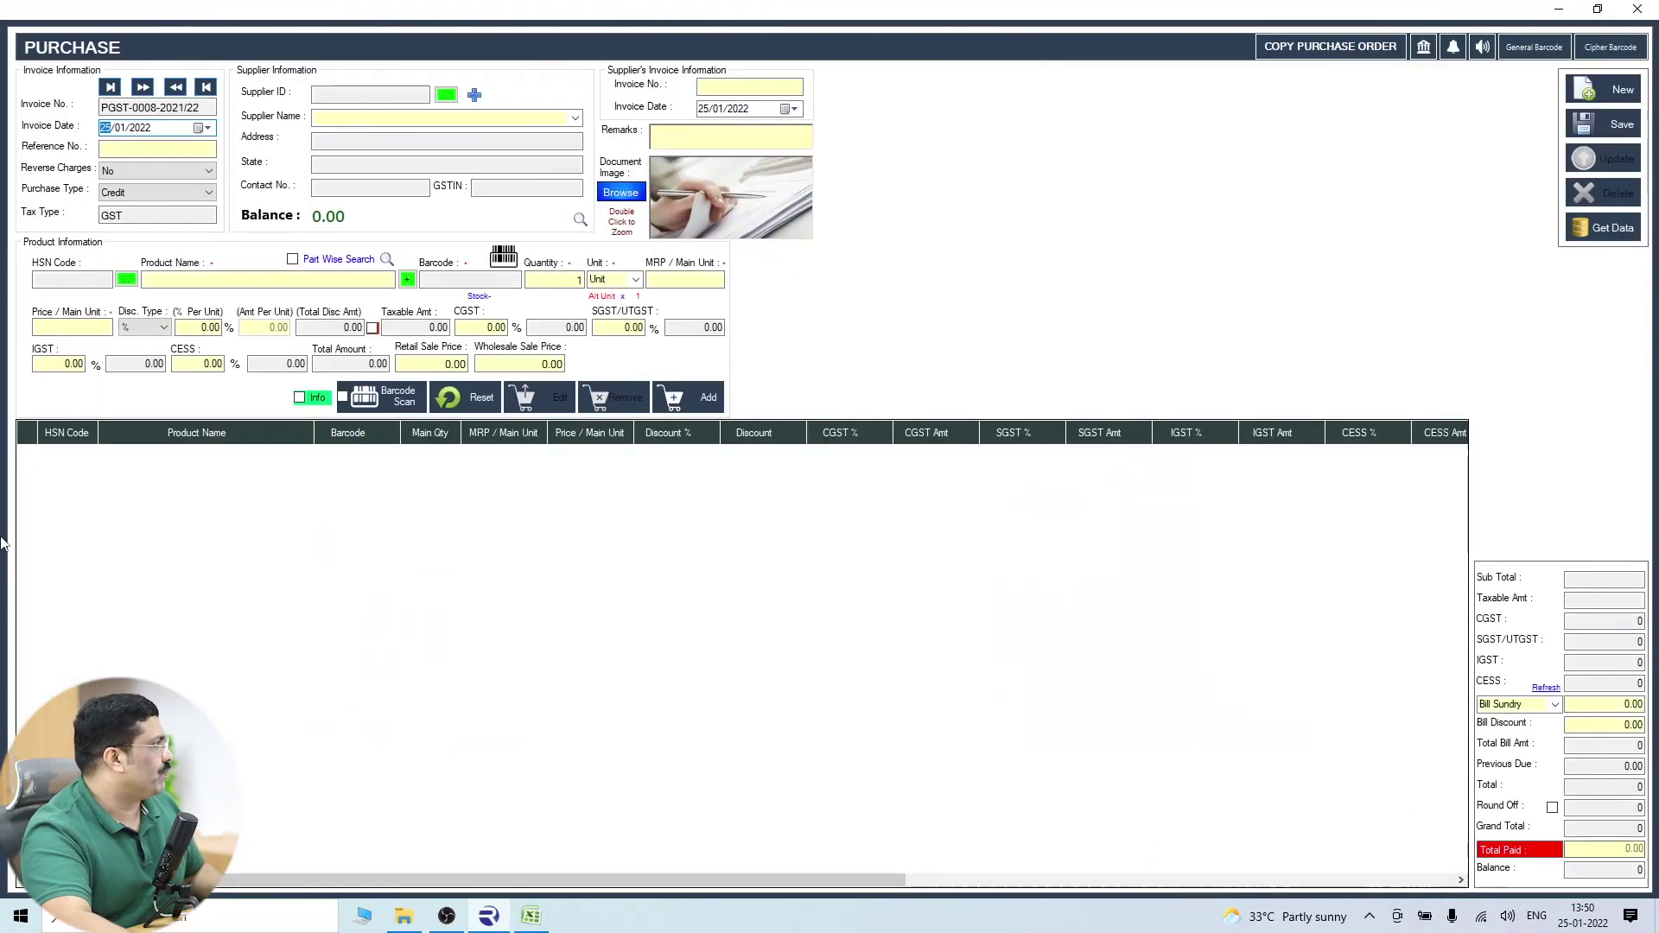
Assign ABC SUPPLIER to the new purchase entry and choose BATHING SOAP DOVE as its product.
click(446, 94)
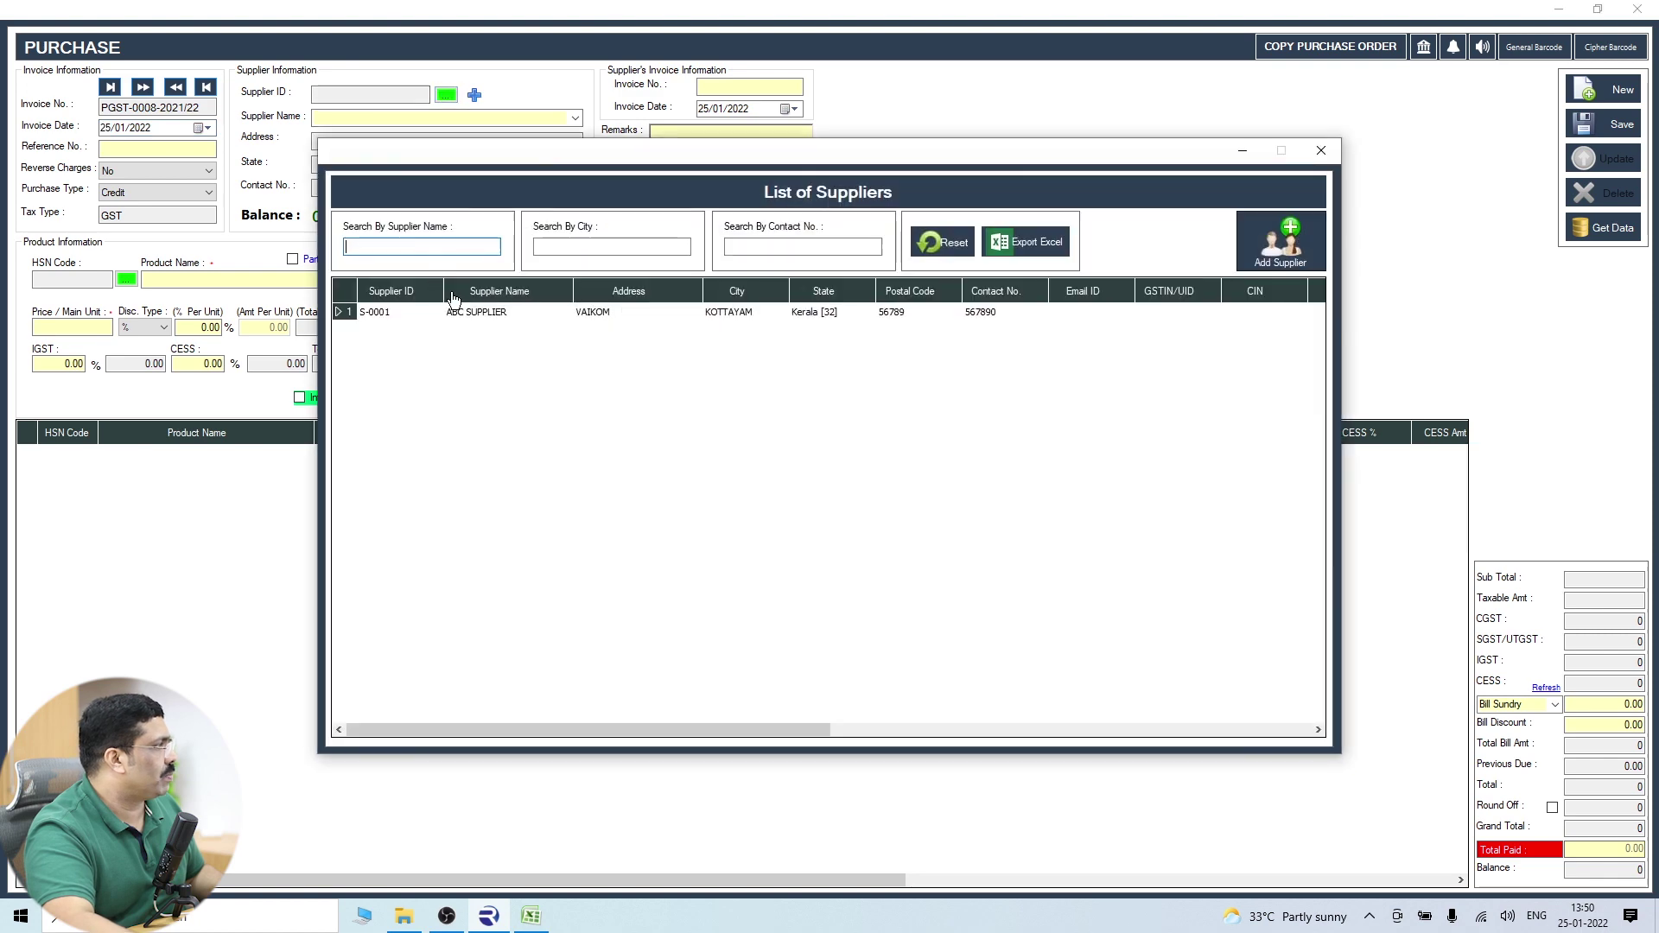
double_click(448, 313)
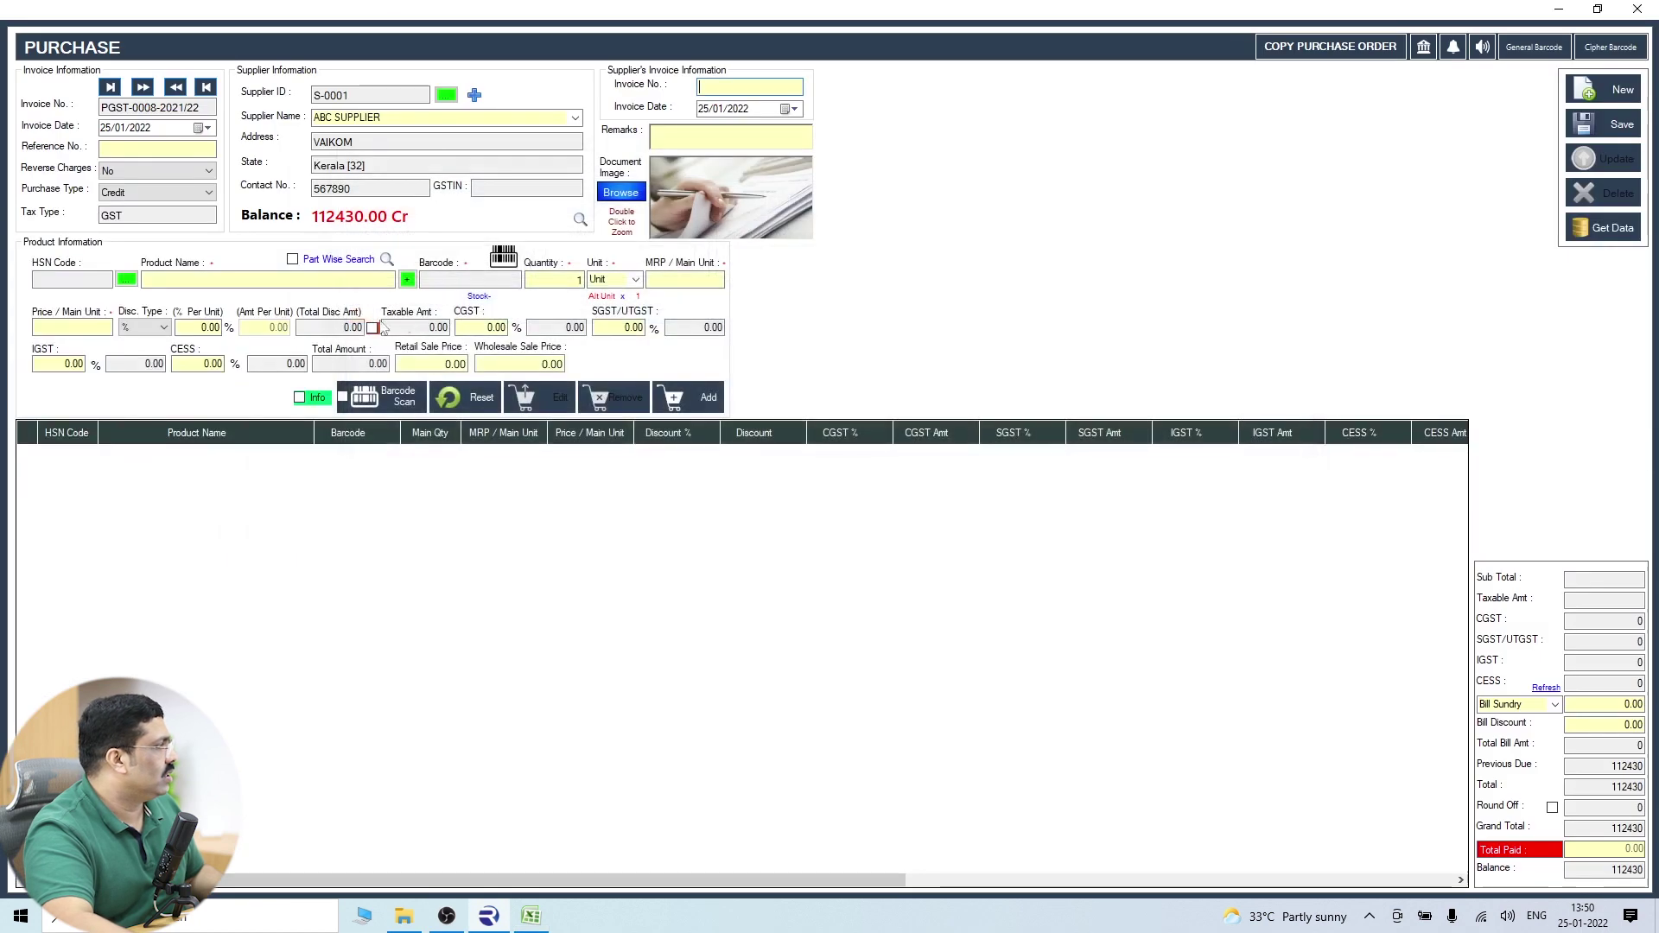
click(259, 276)
double_click(267, 340)
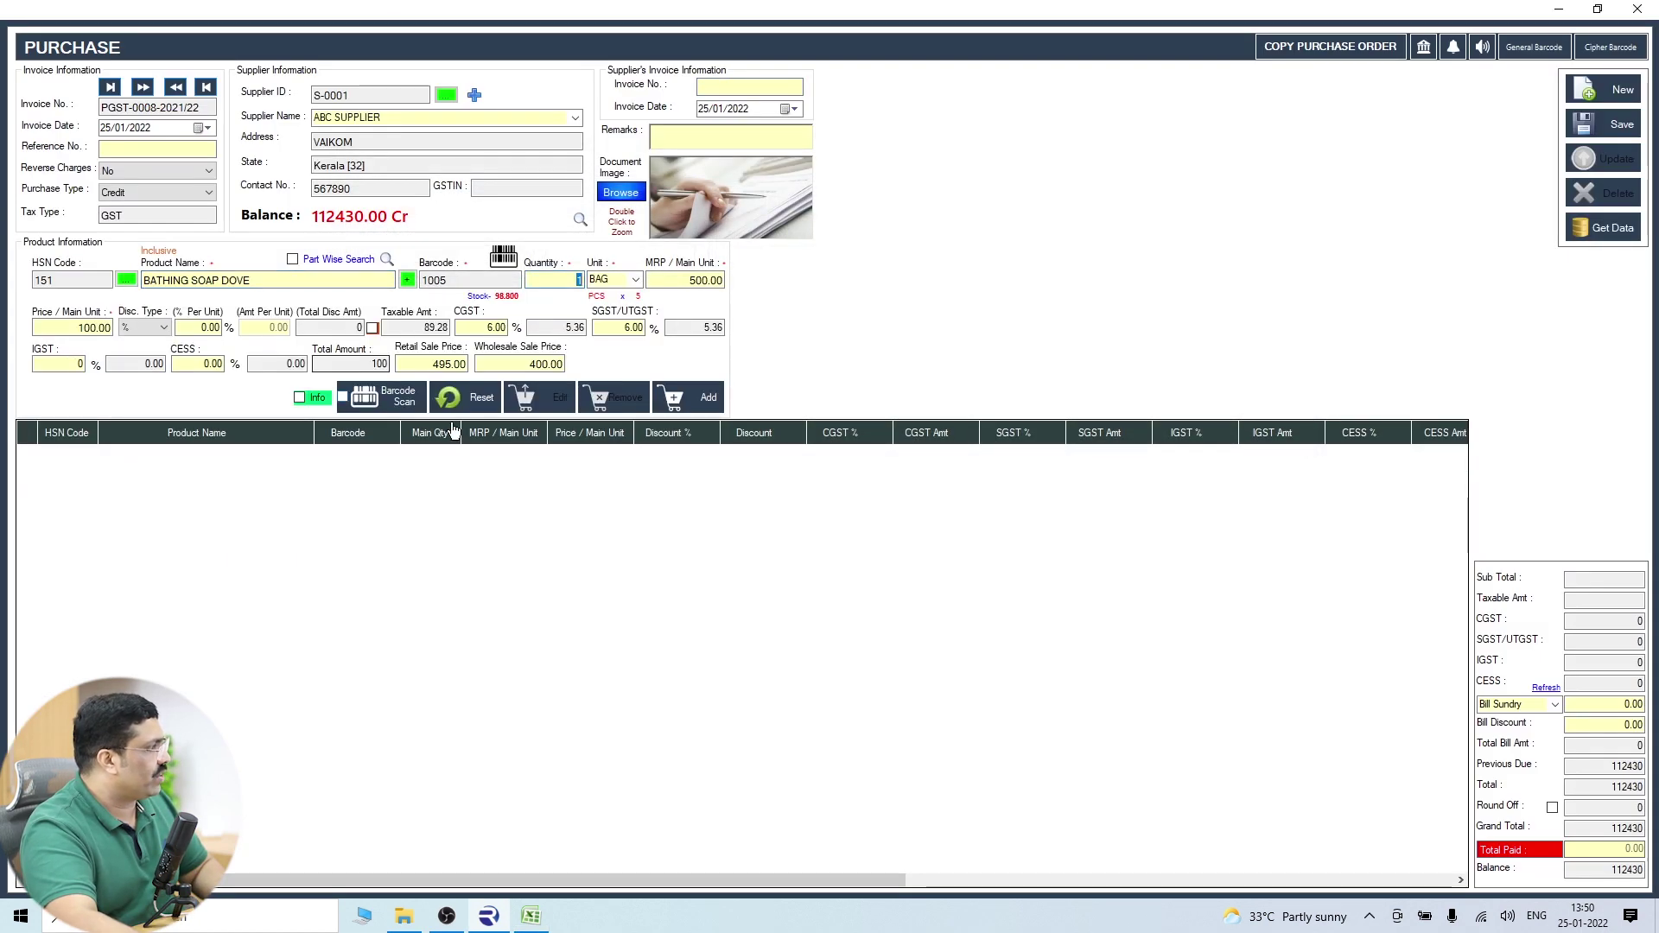
Set the soap's retail sale price to 492, add the item to the purchase and accept the price update.
click(465, 366)
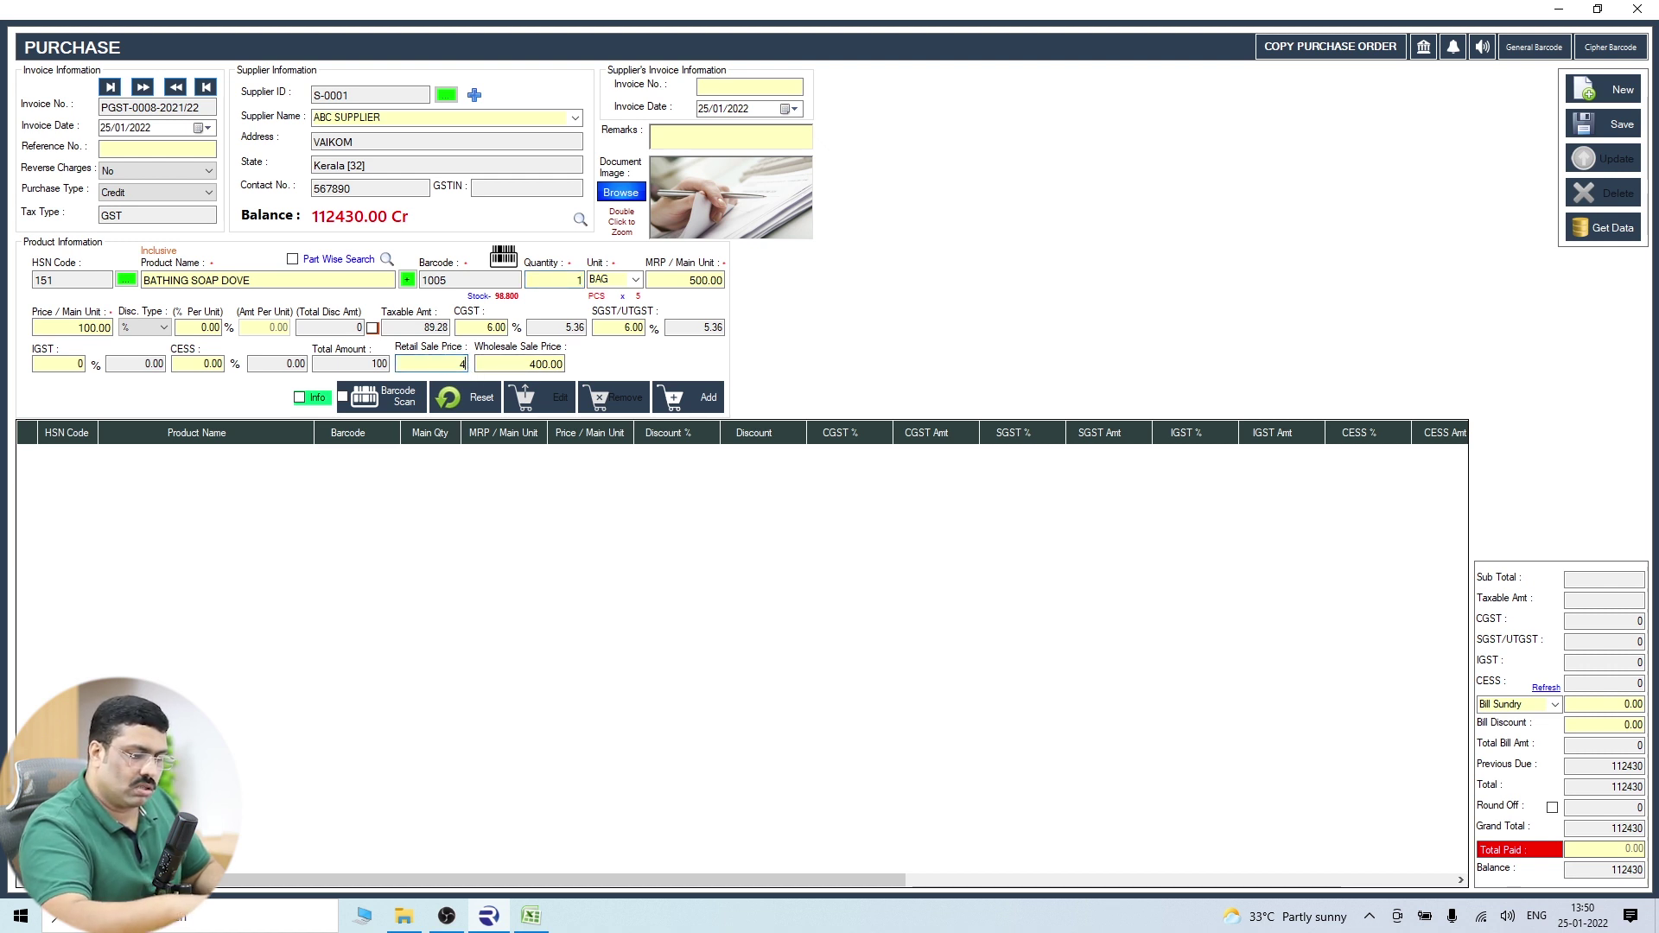
text(492)
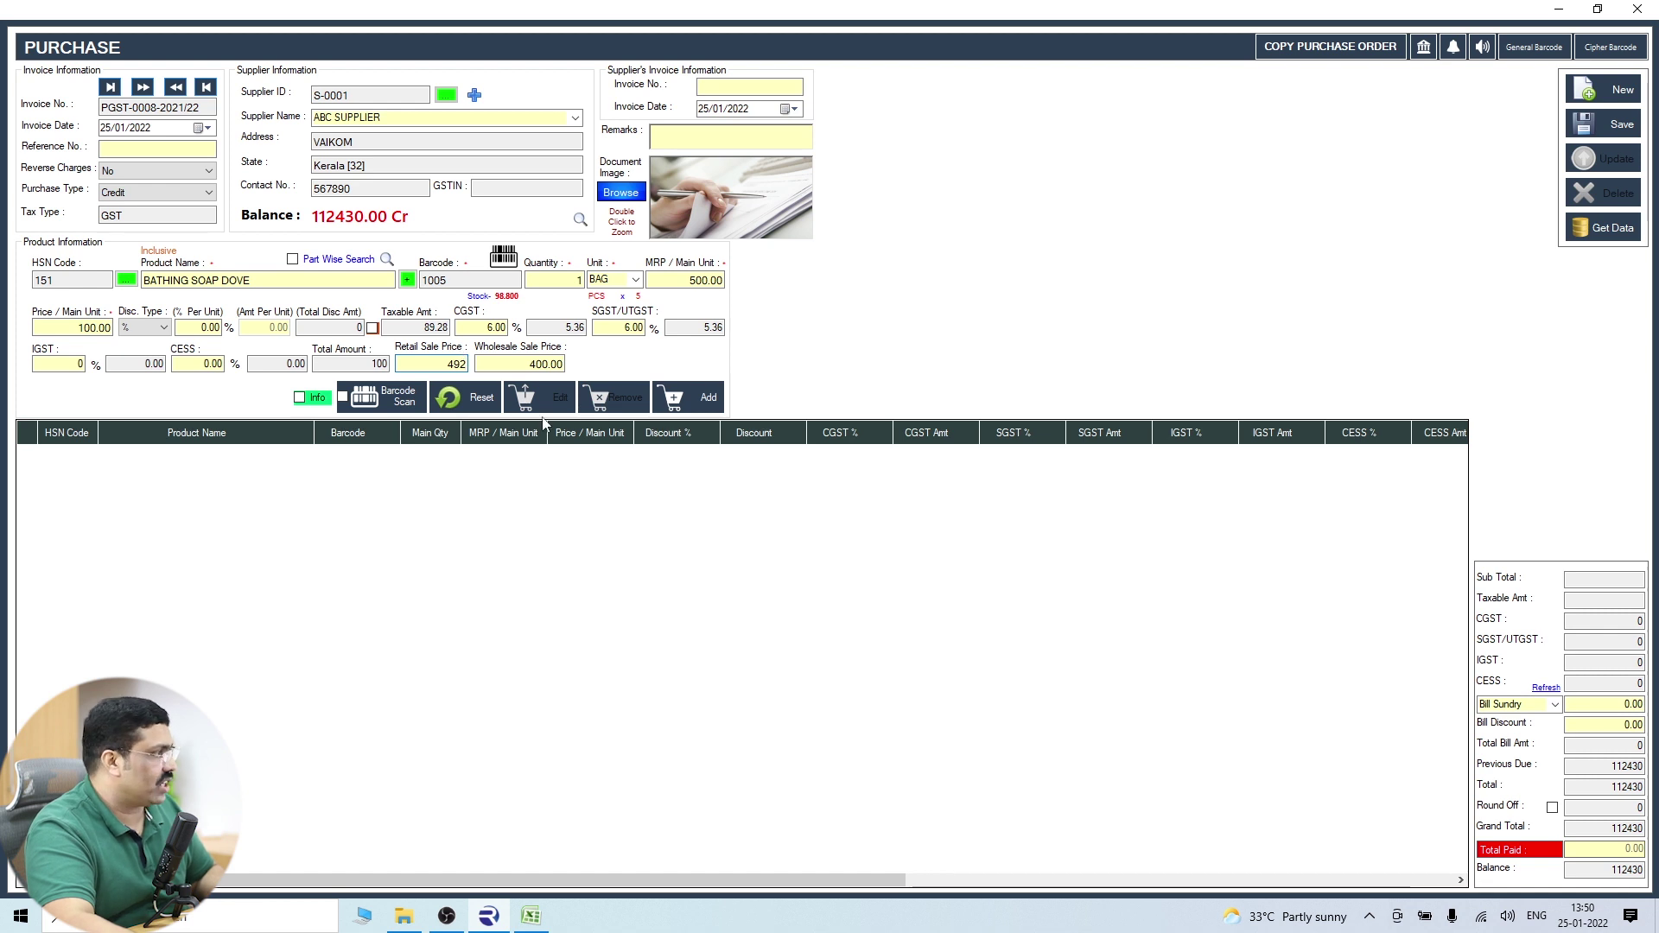
click(526, 365)
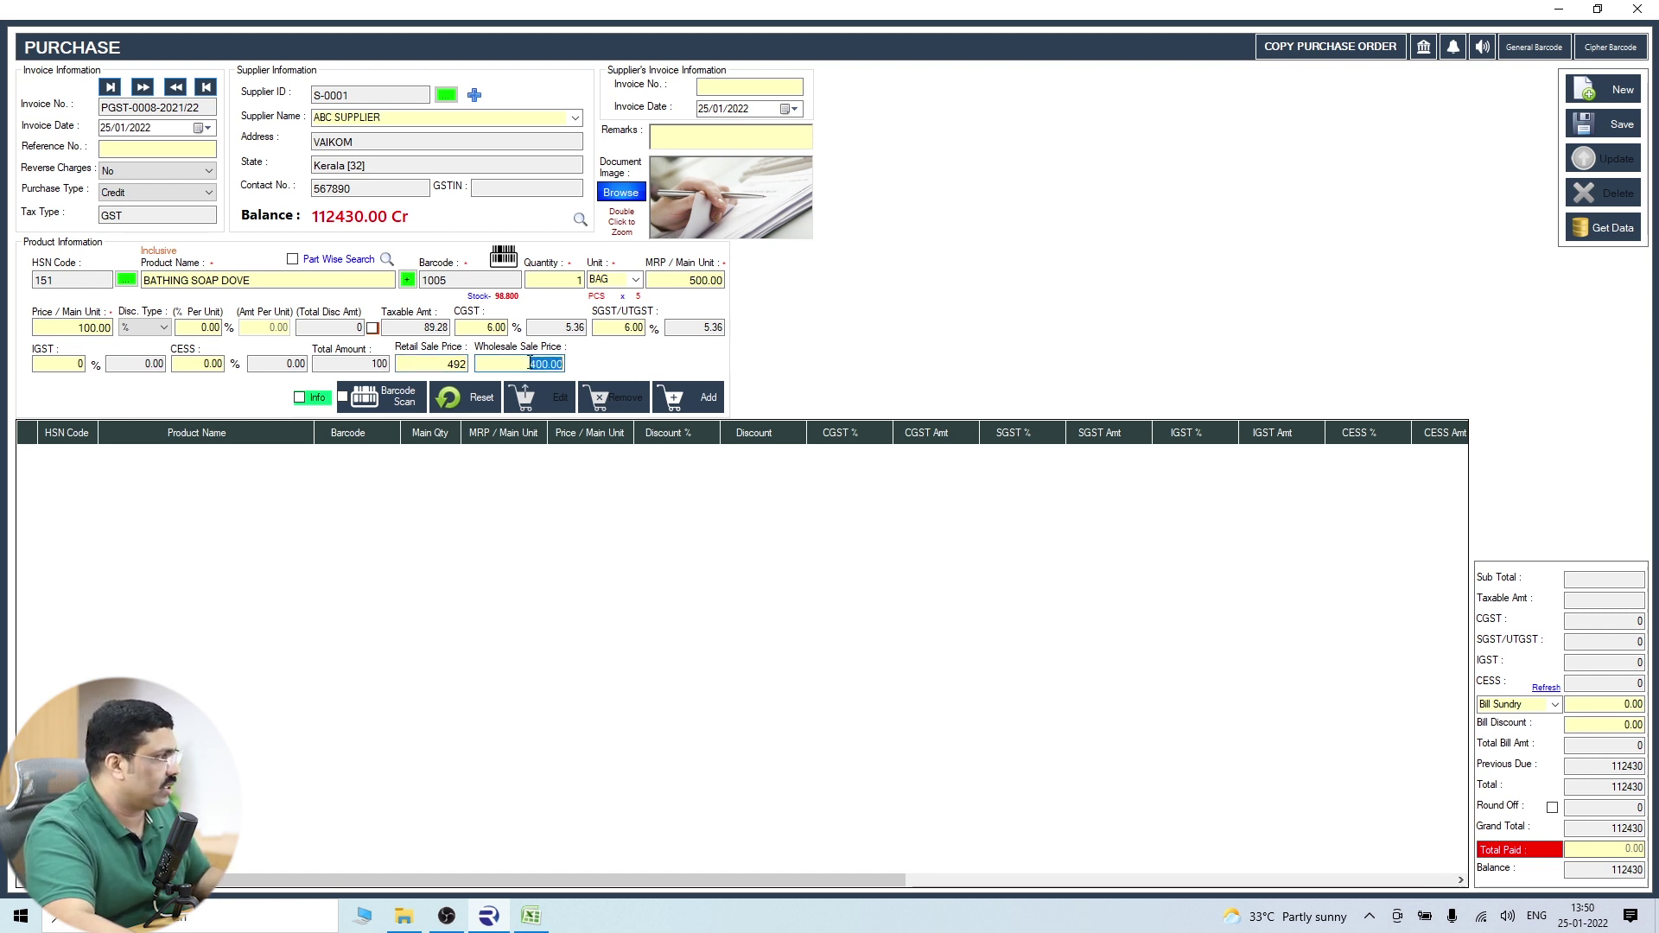
click(709, 399)
click(841, 523)
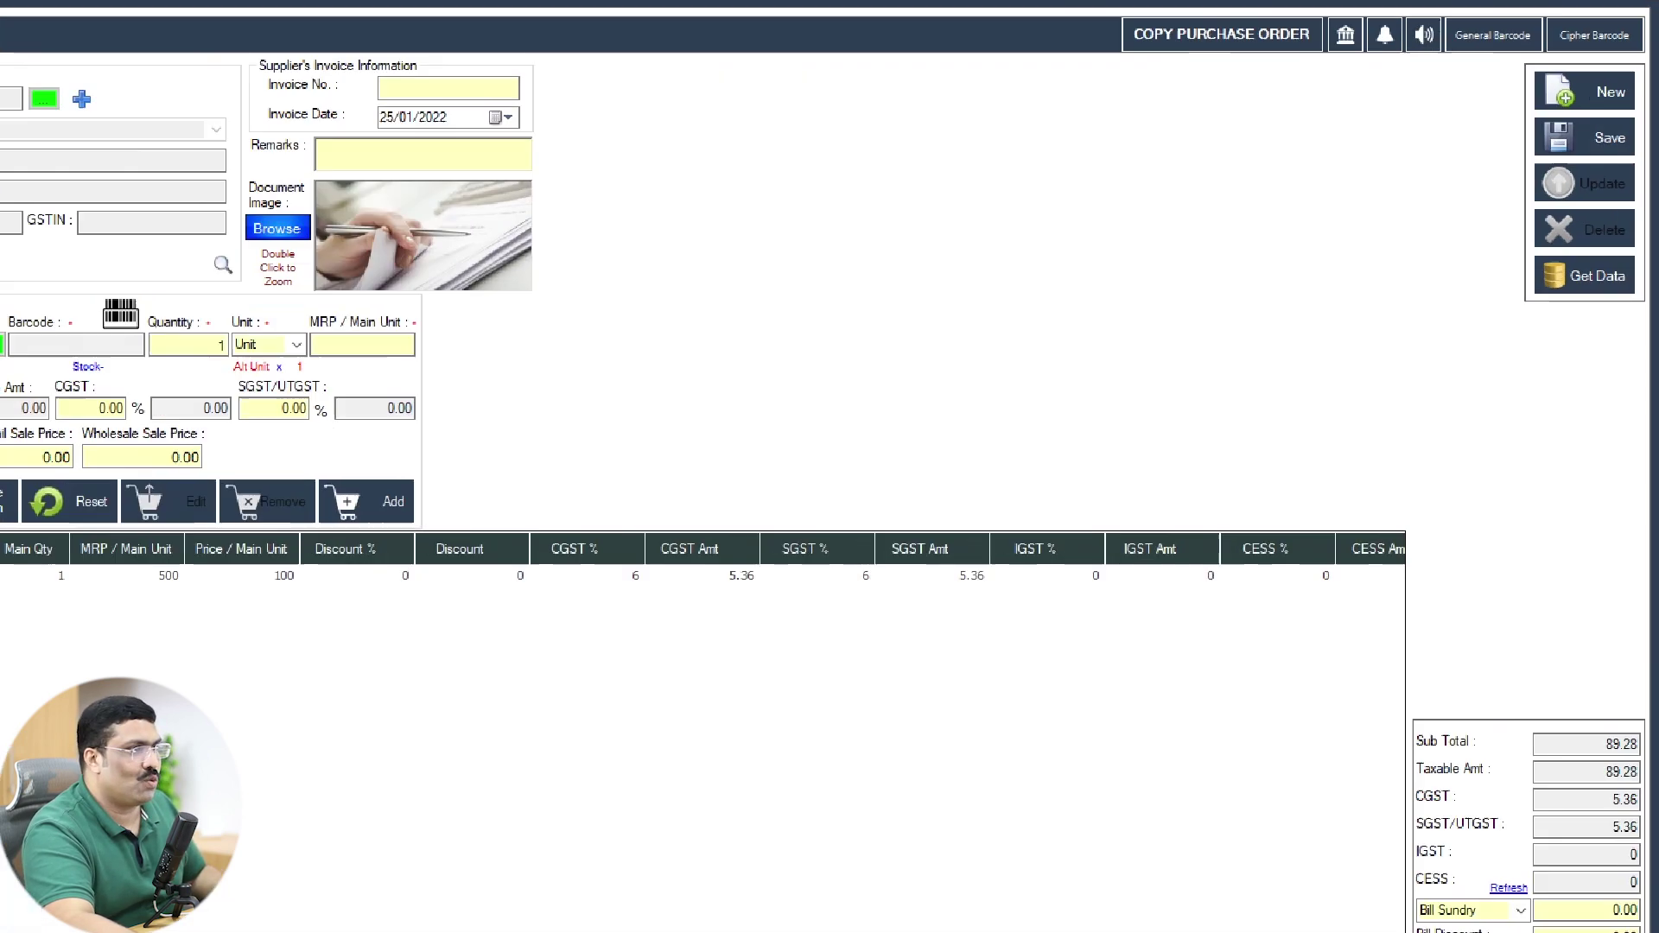
Save the purchase entry with the 492 retail price and close the form.
click(1556, 149)
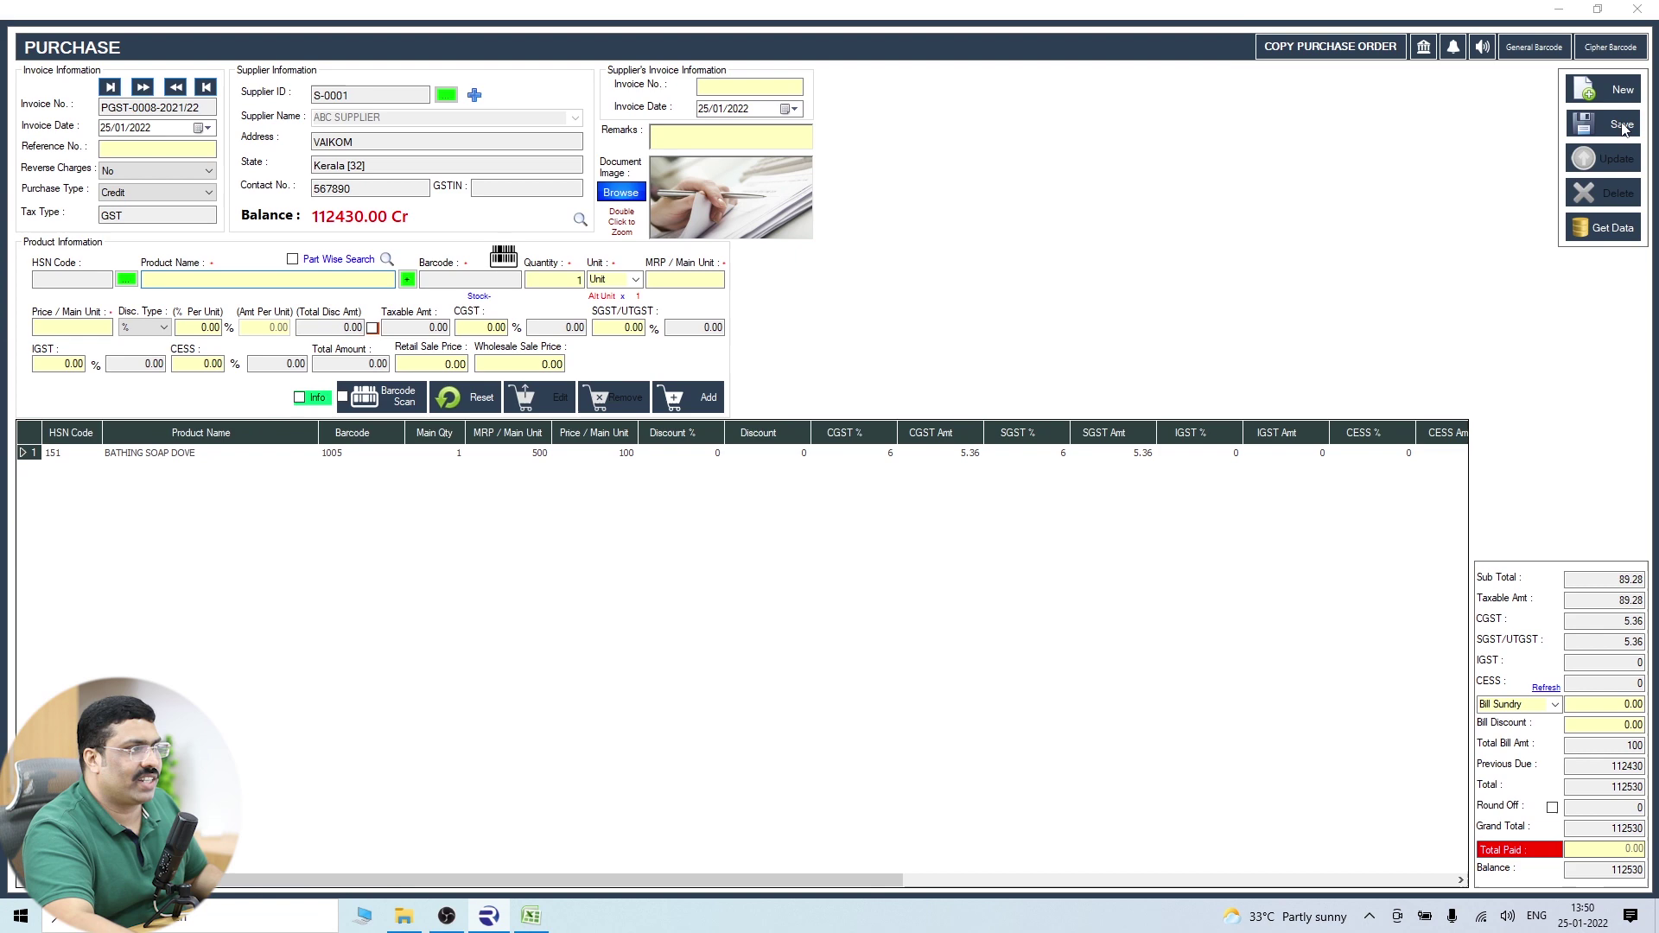
click(871, 519)
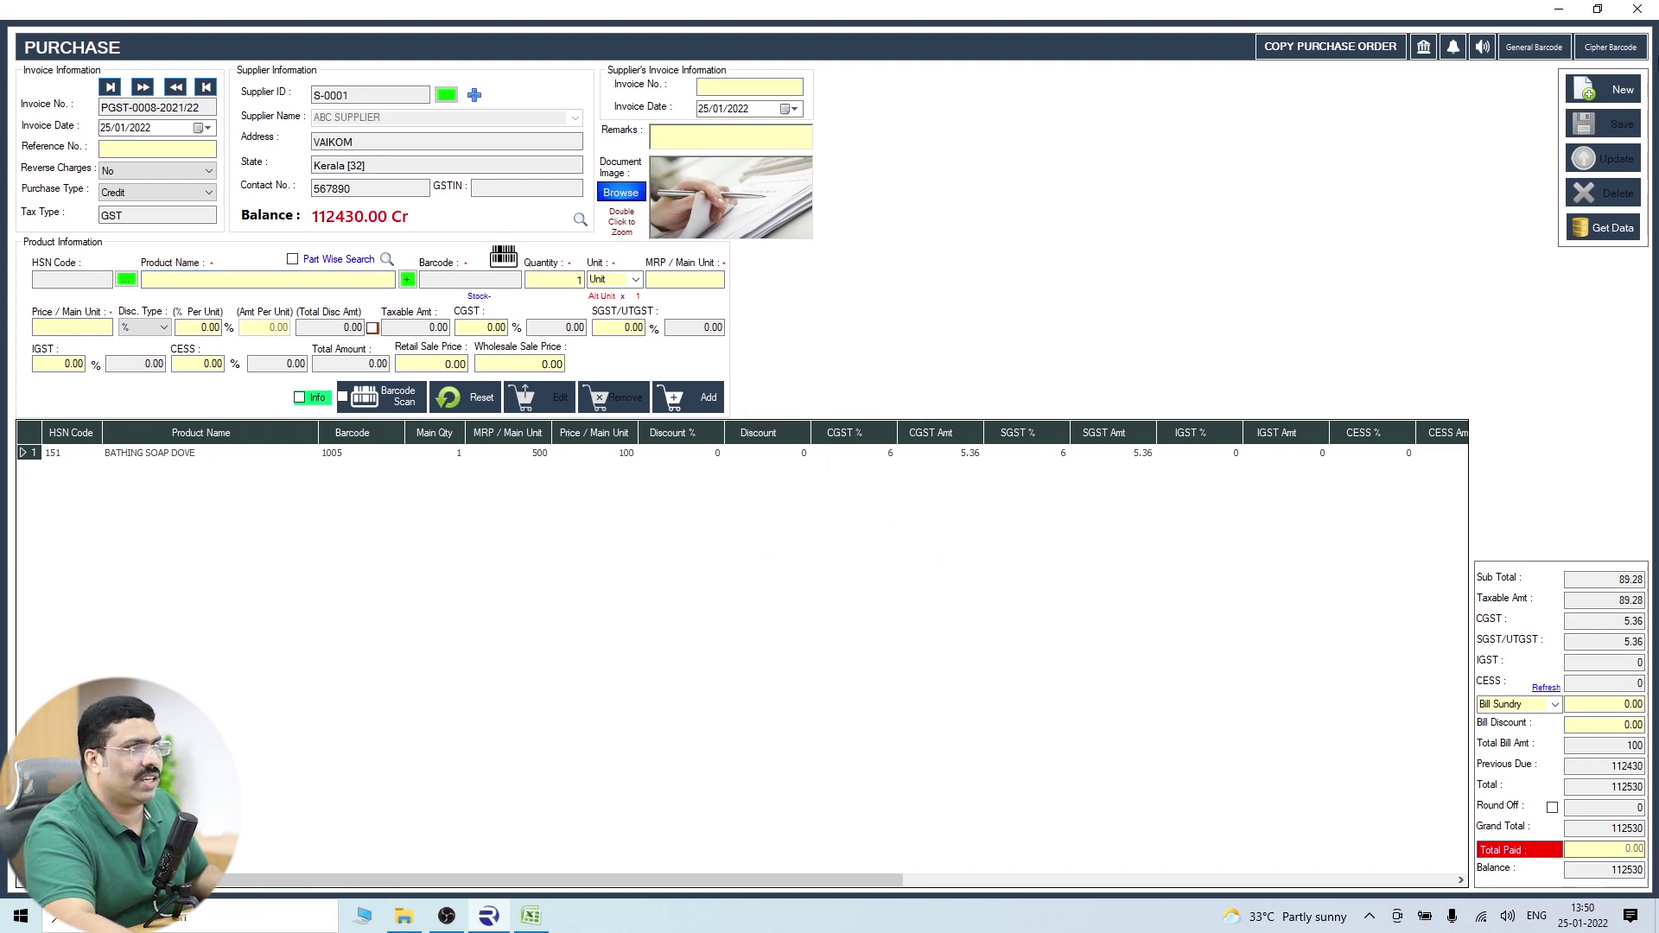
click(1638, 8)
Start another Cash sale, select BATHING SOAP DOVE and compare the retail rates and barcodes in its product parameter list.
click(1588, 153)
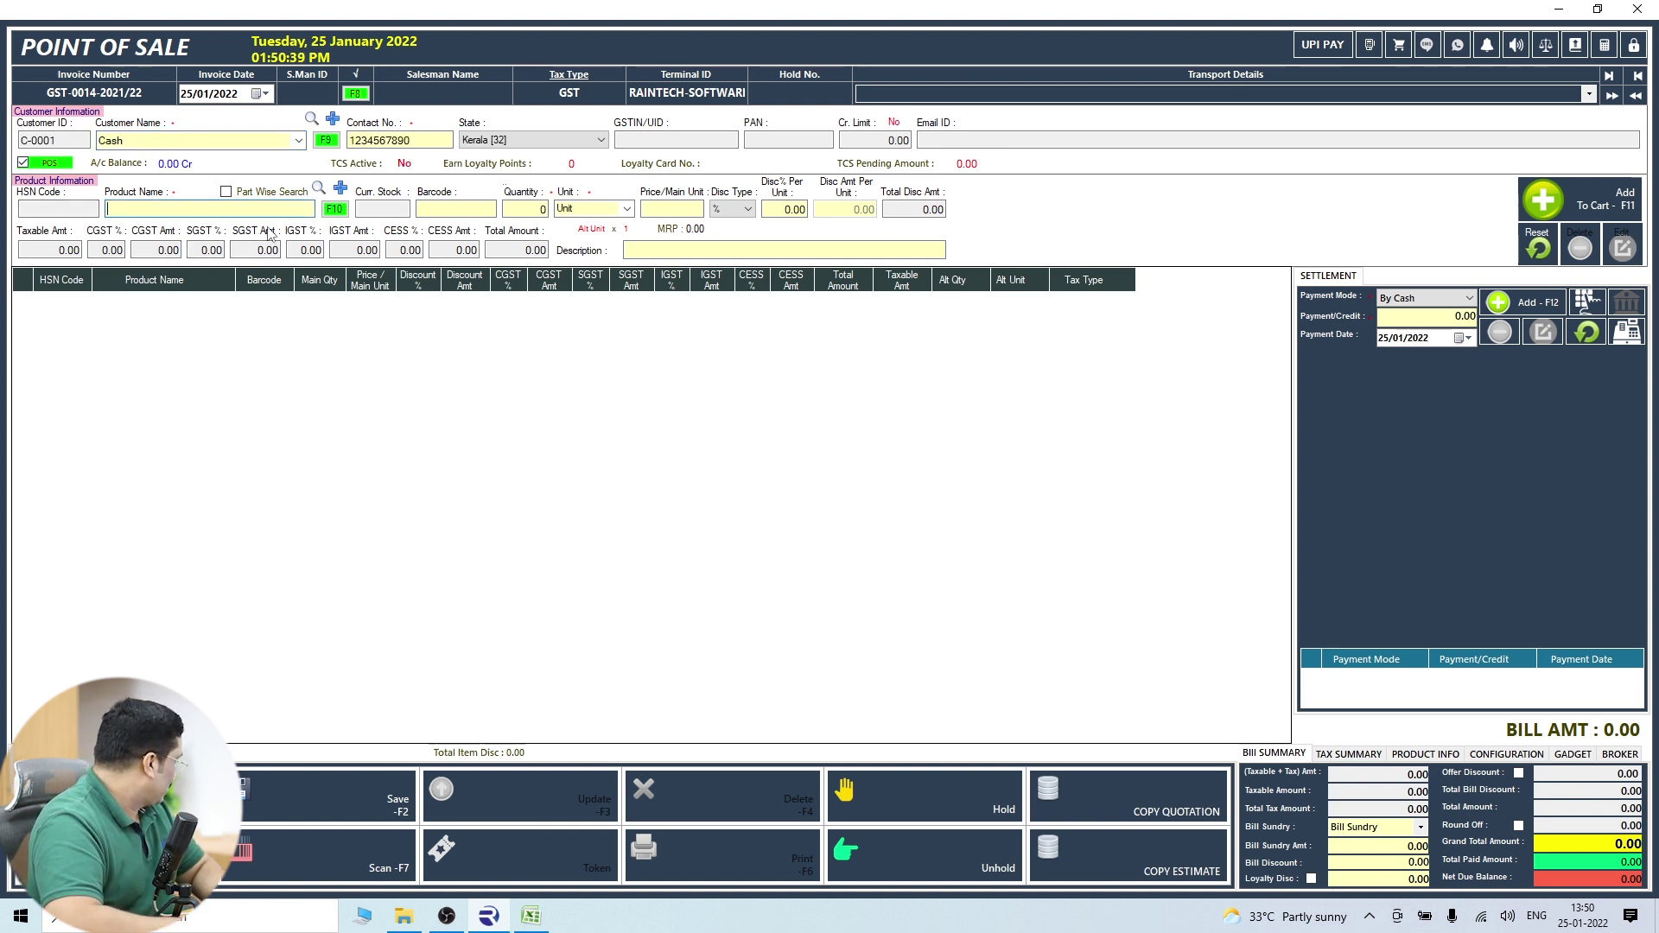
text(B)
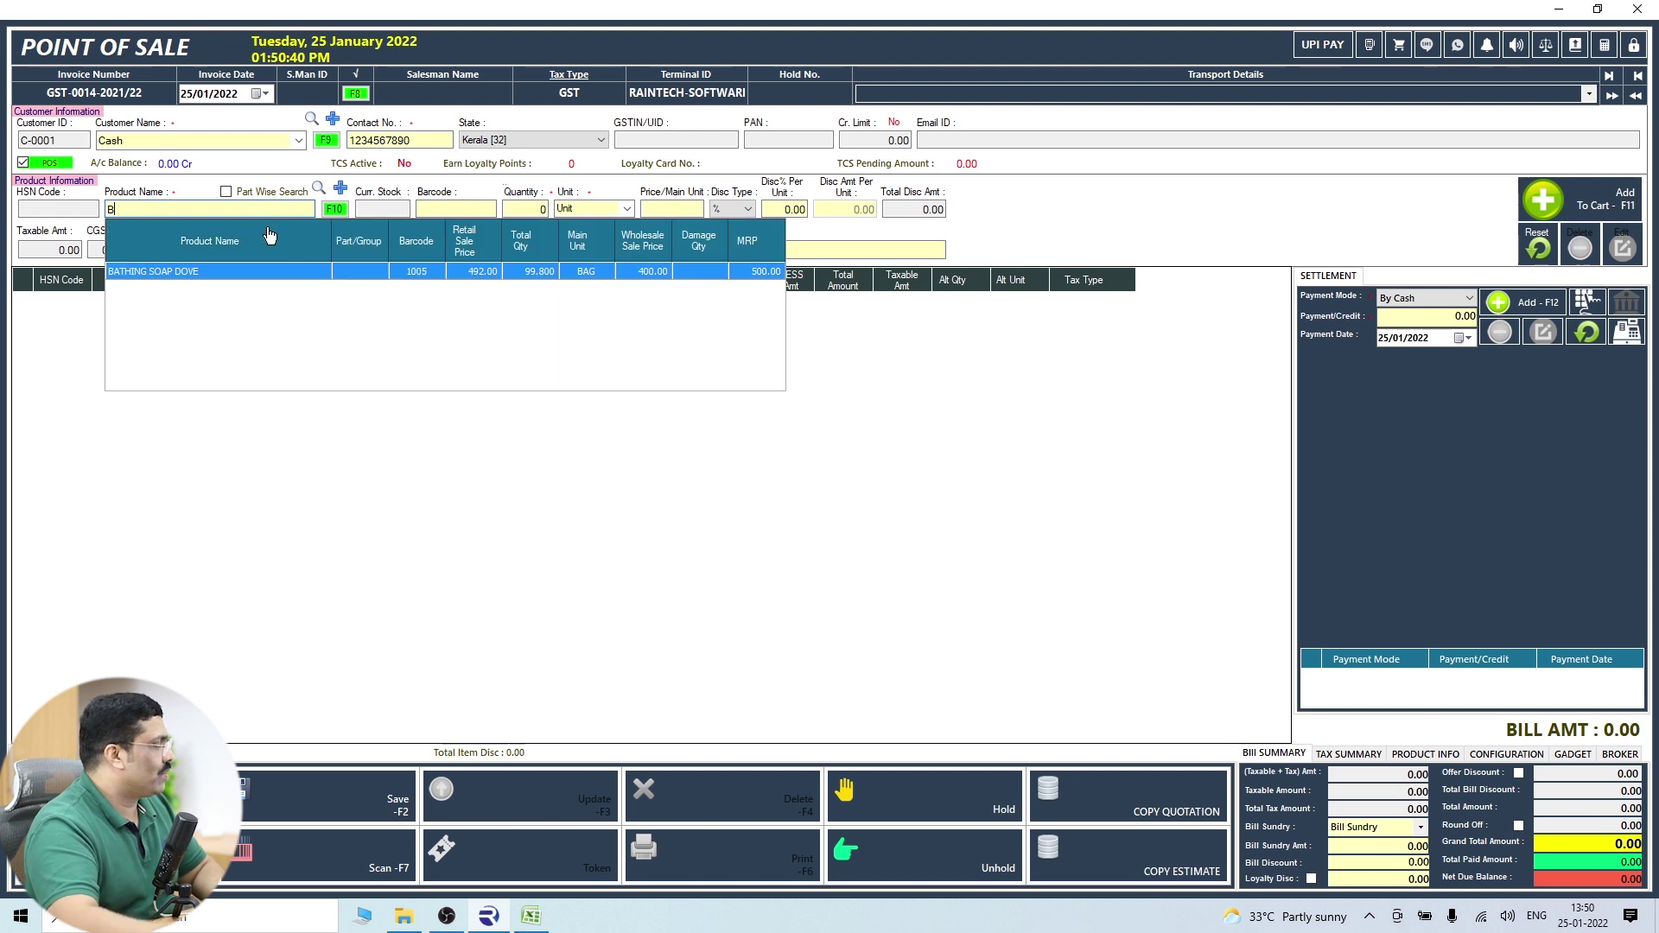
click(187, 271)
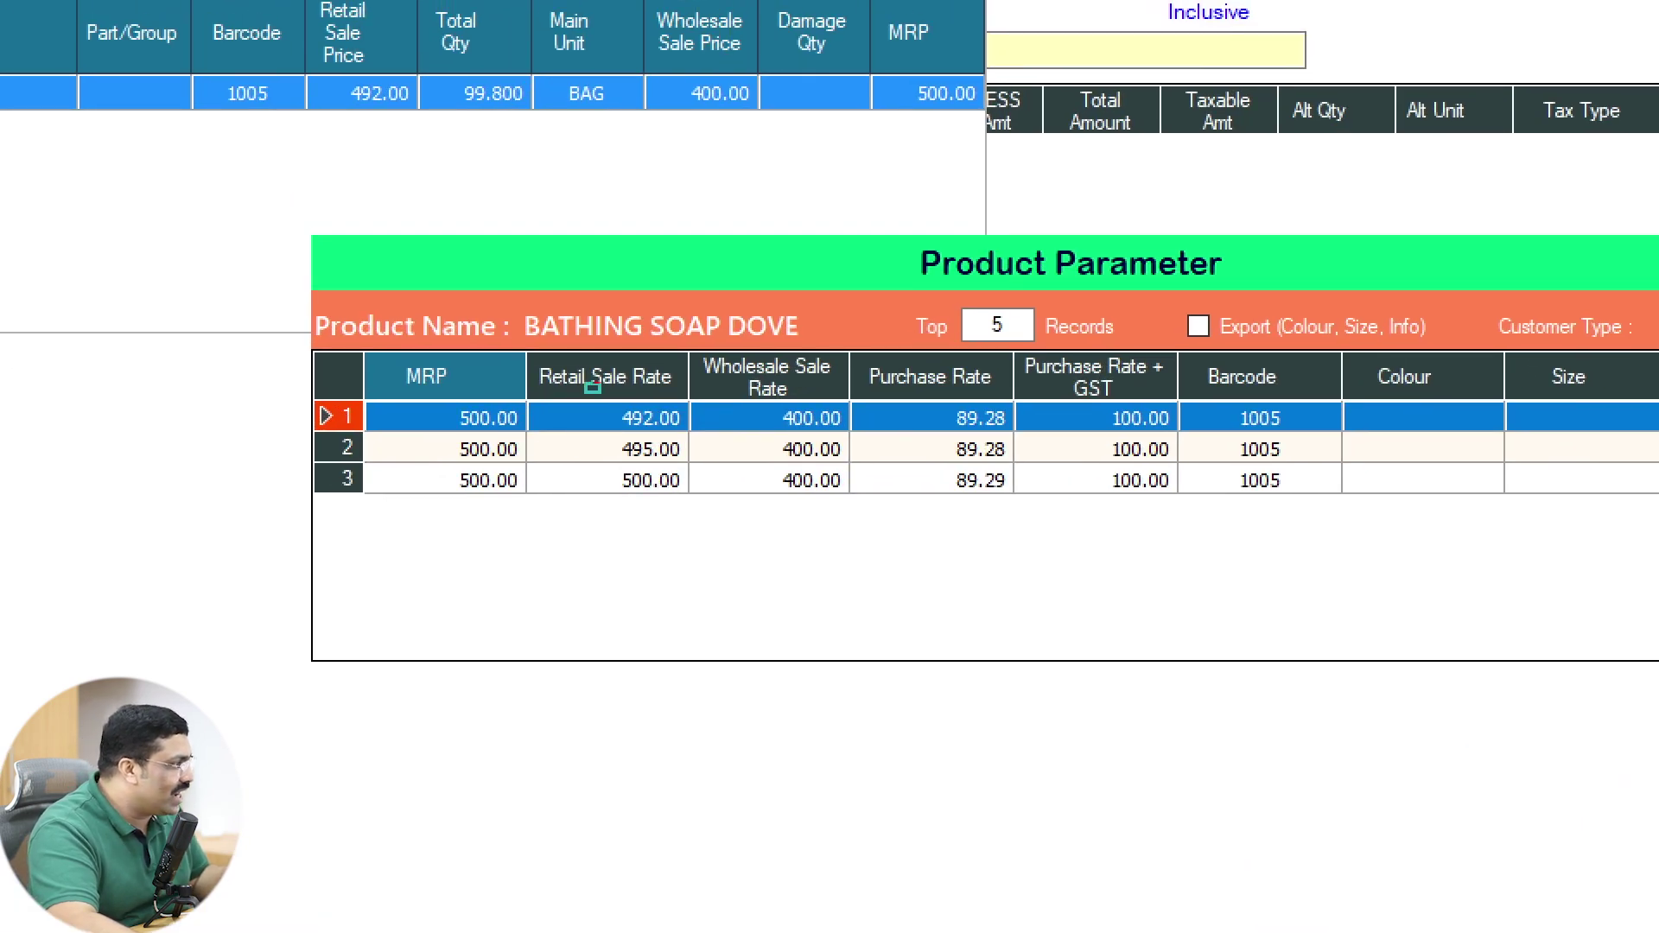
mouse_move(585, 383)
mouse_down()
mouse_move(687, 436)
mouse_move(682, 467)
mouse_move(713, 516)
mouse_up()
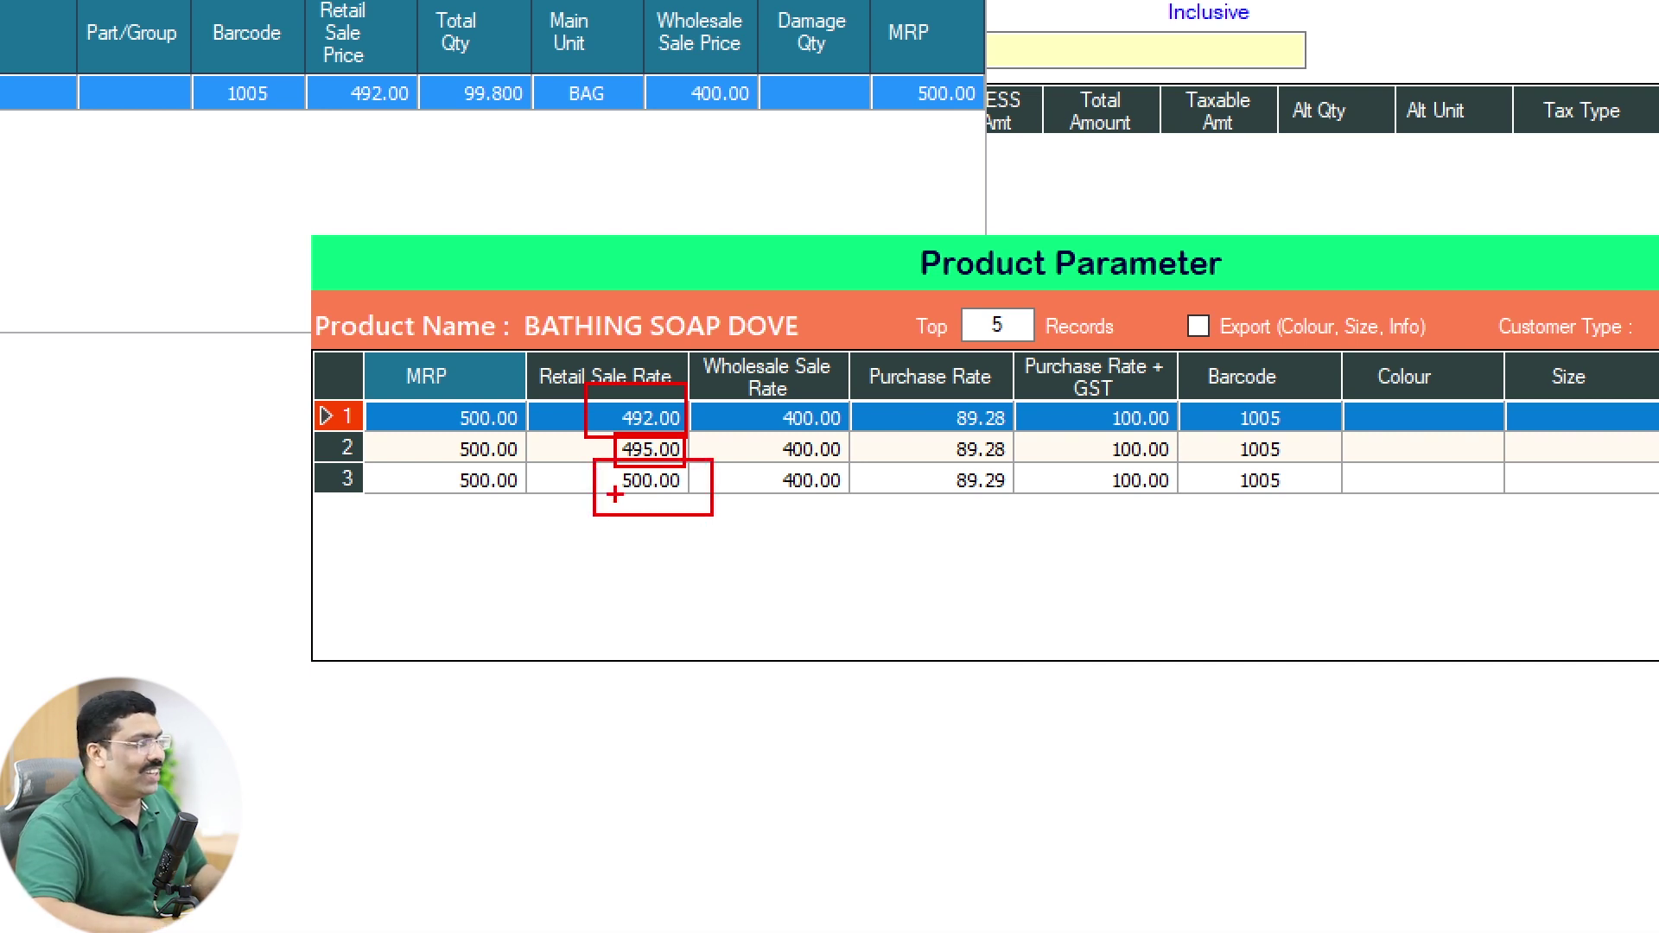
key(Escape)
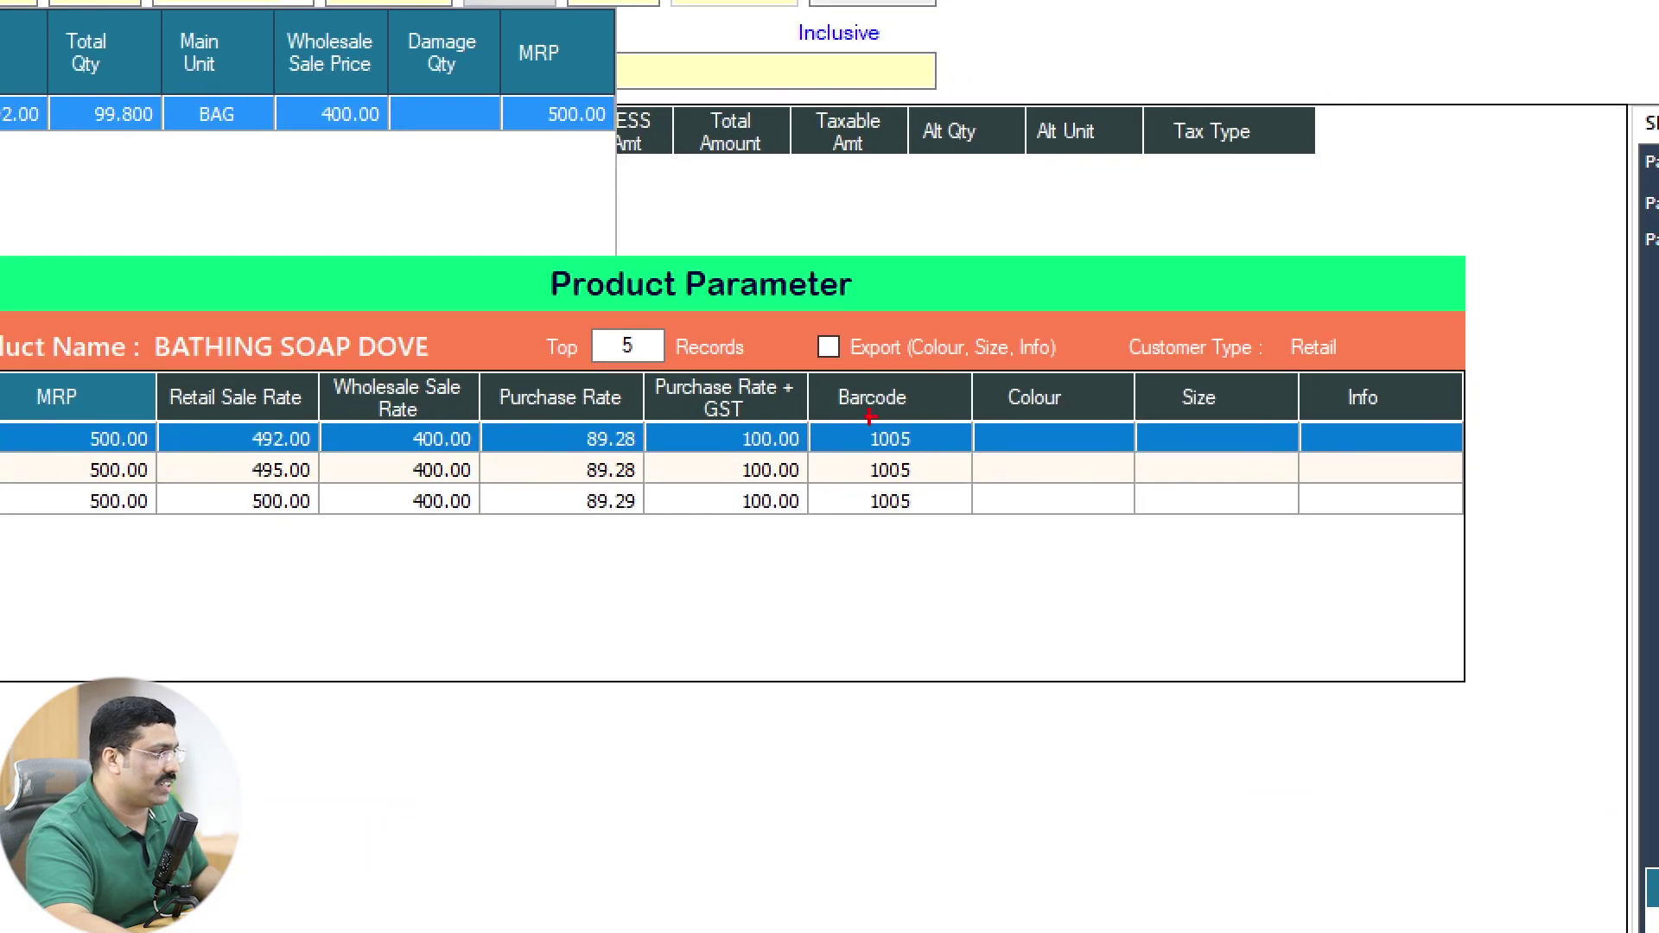
drag(887, 418, 958, 508)
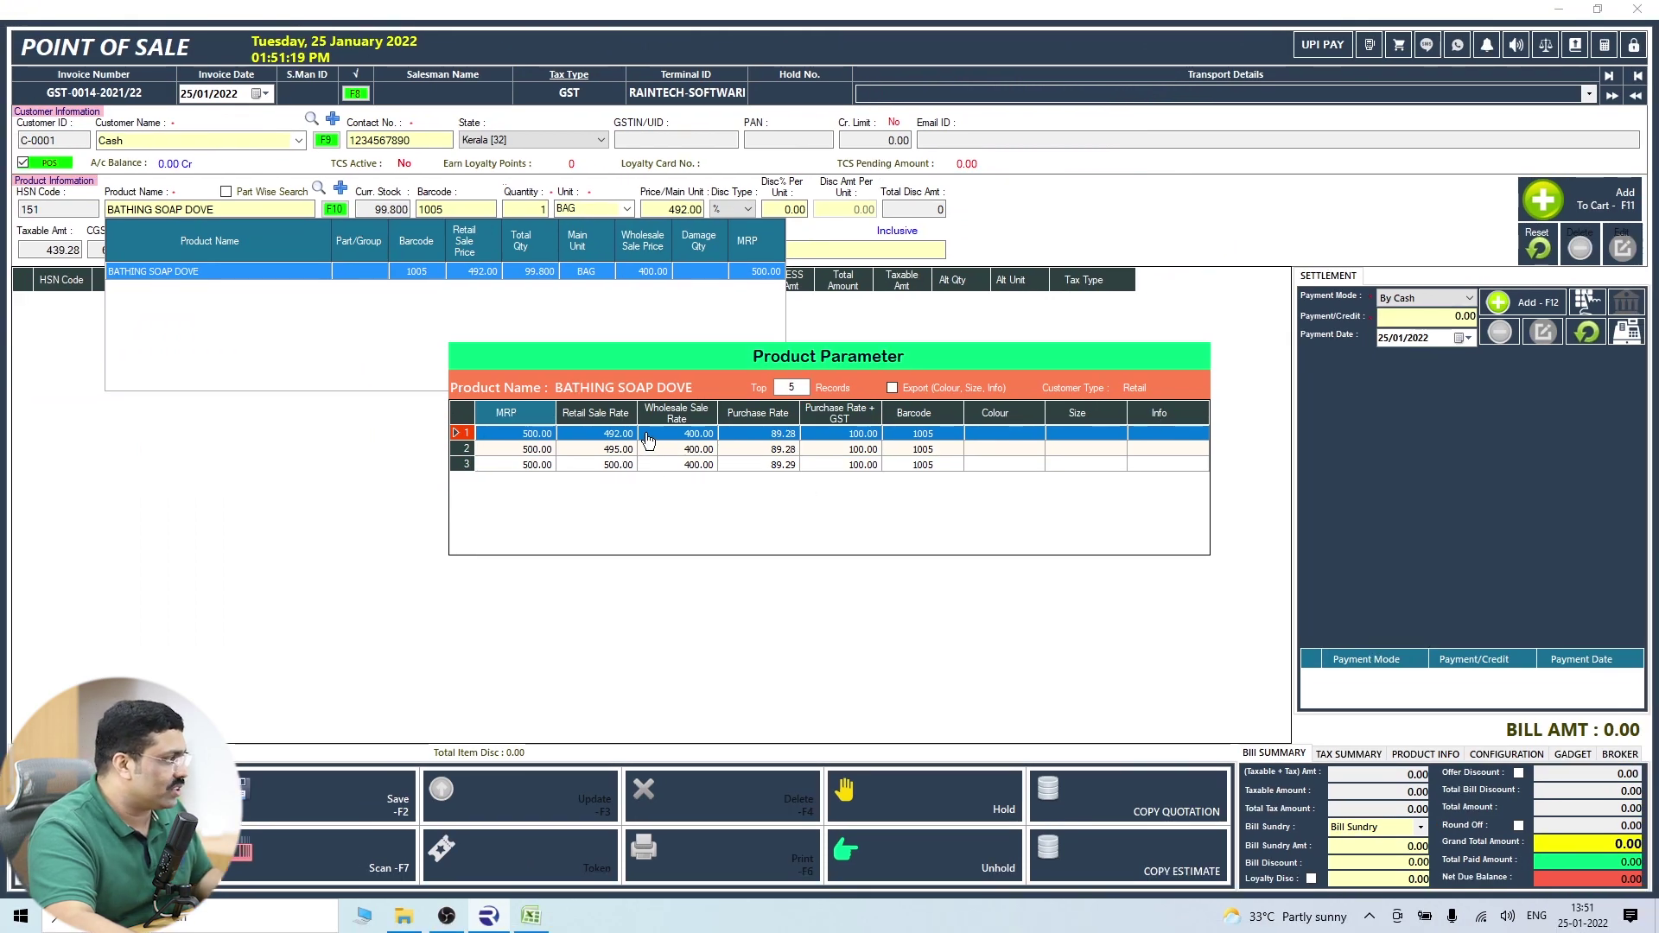
Choose the 492.00 retail rate, add one BAG to the cart, and save the sale with a 492.00 cash payment.
click(610, 441)
key(Return)
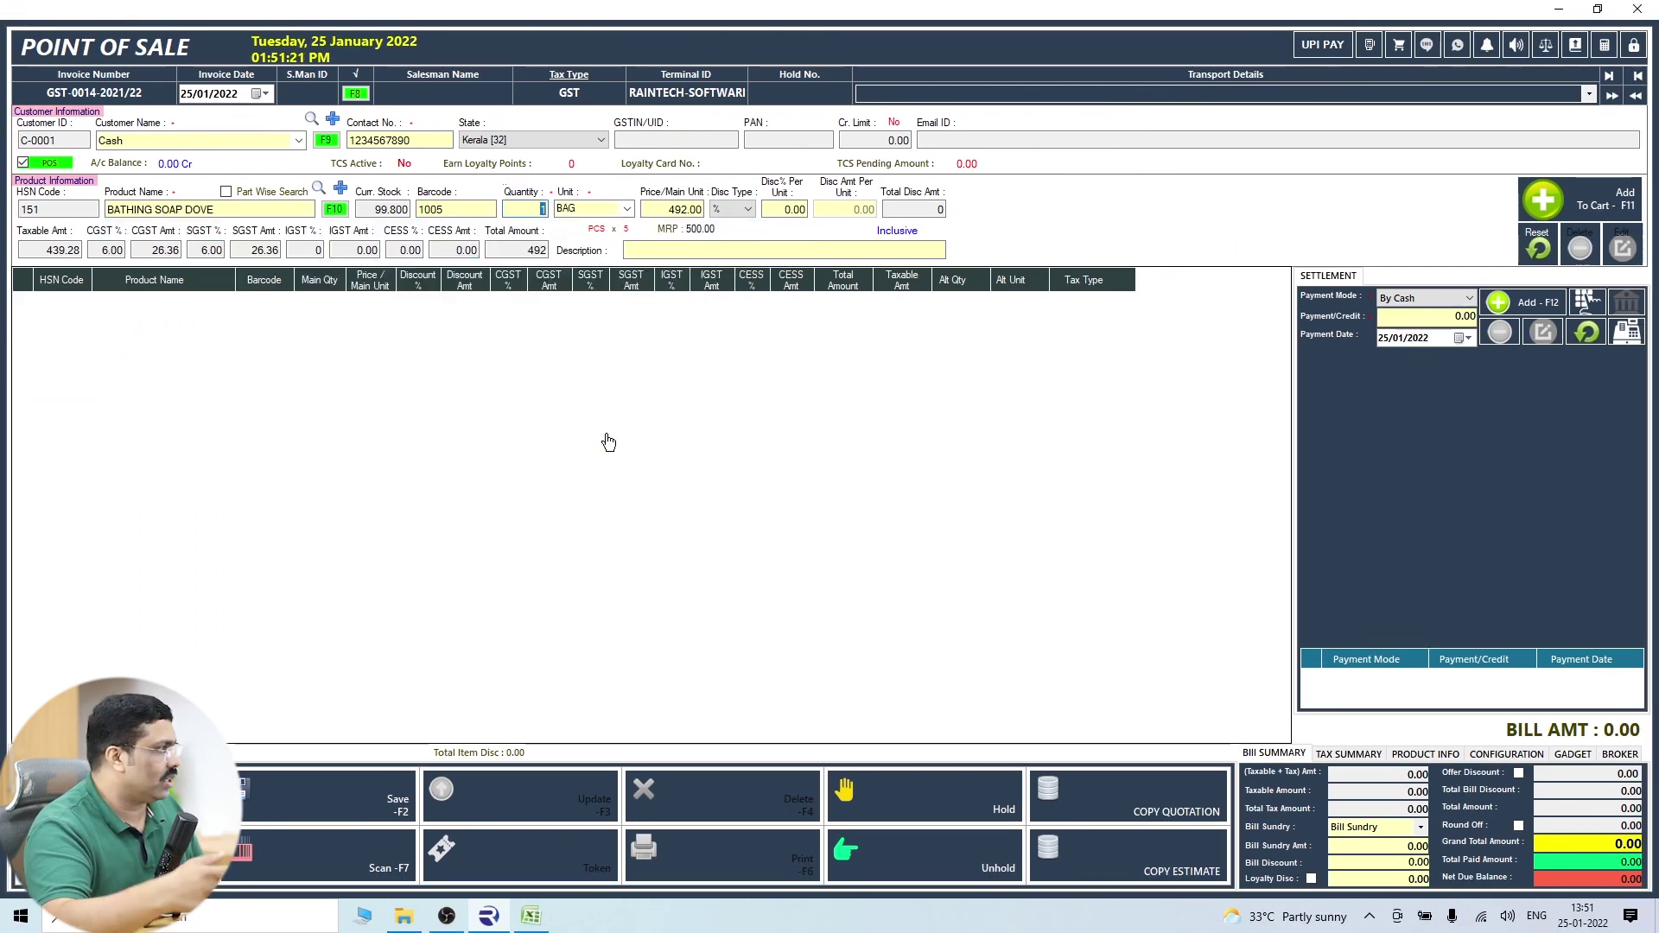
click(1553, 207)
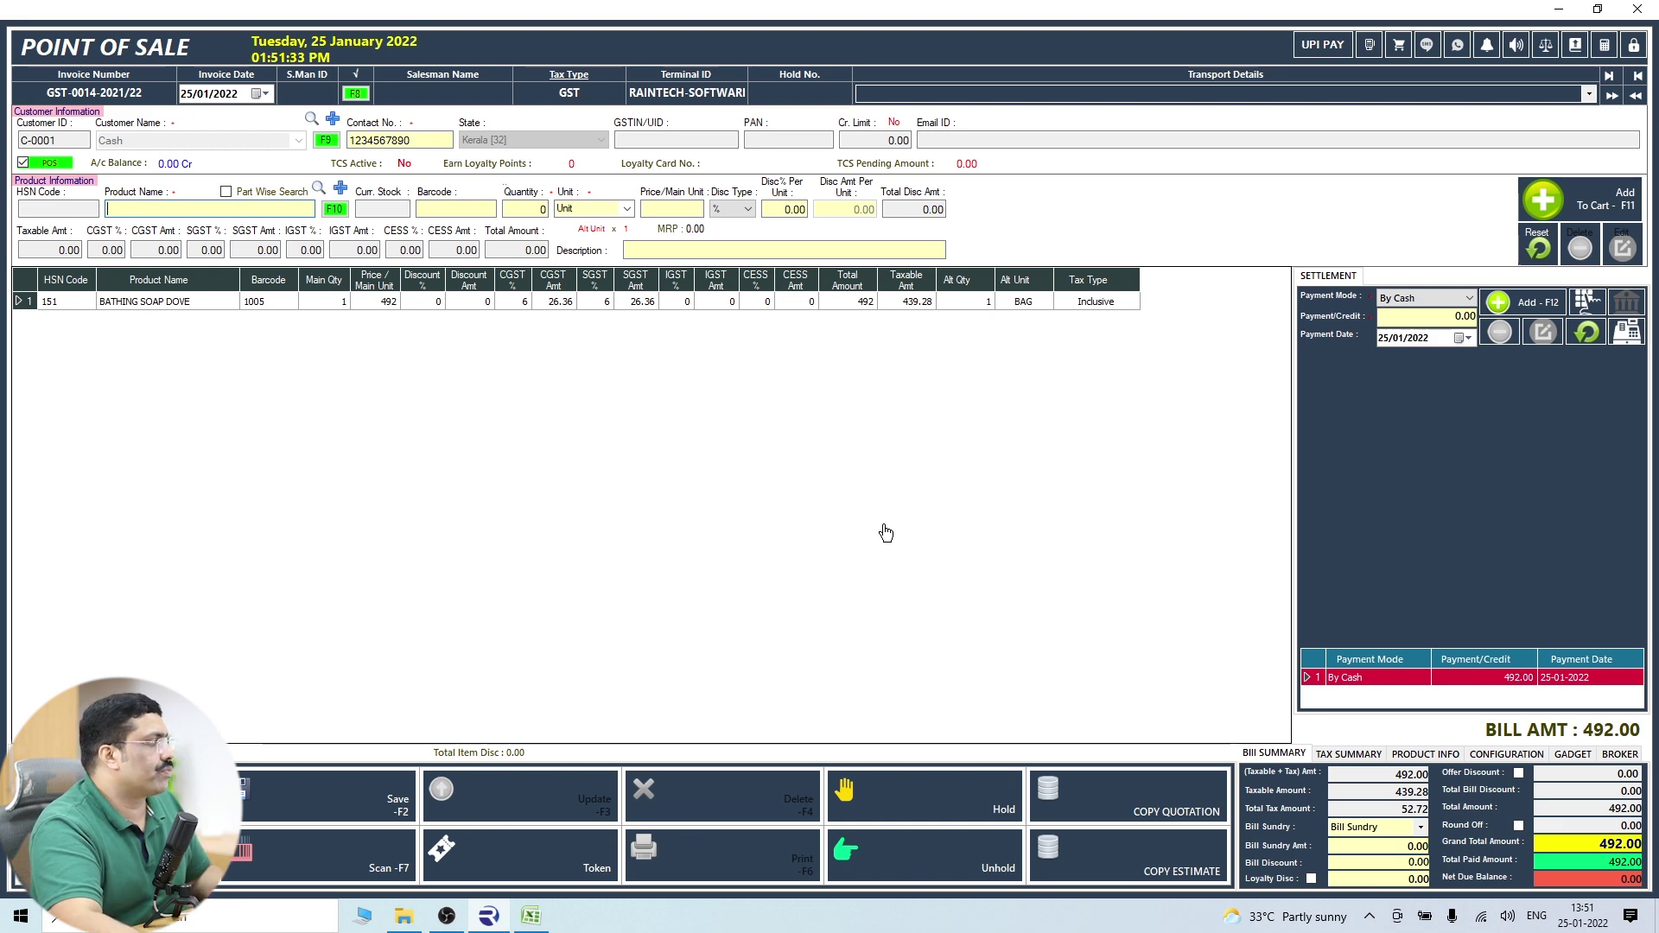
click(391, 802)
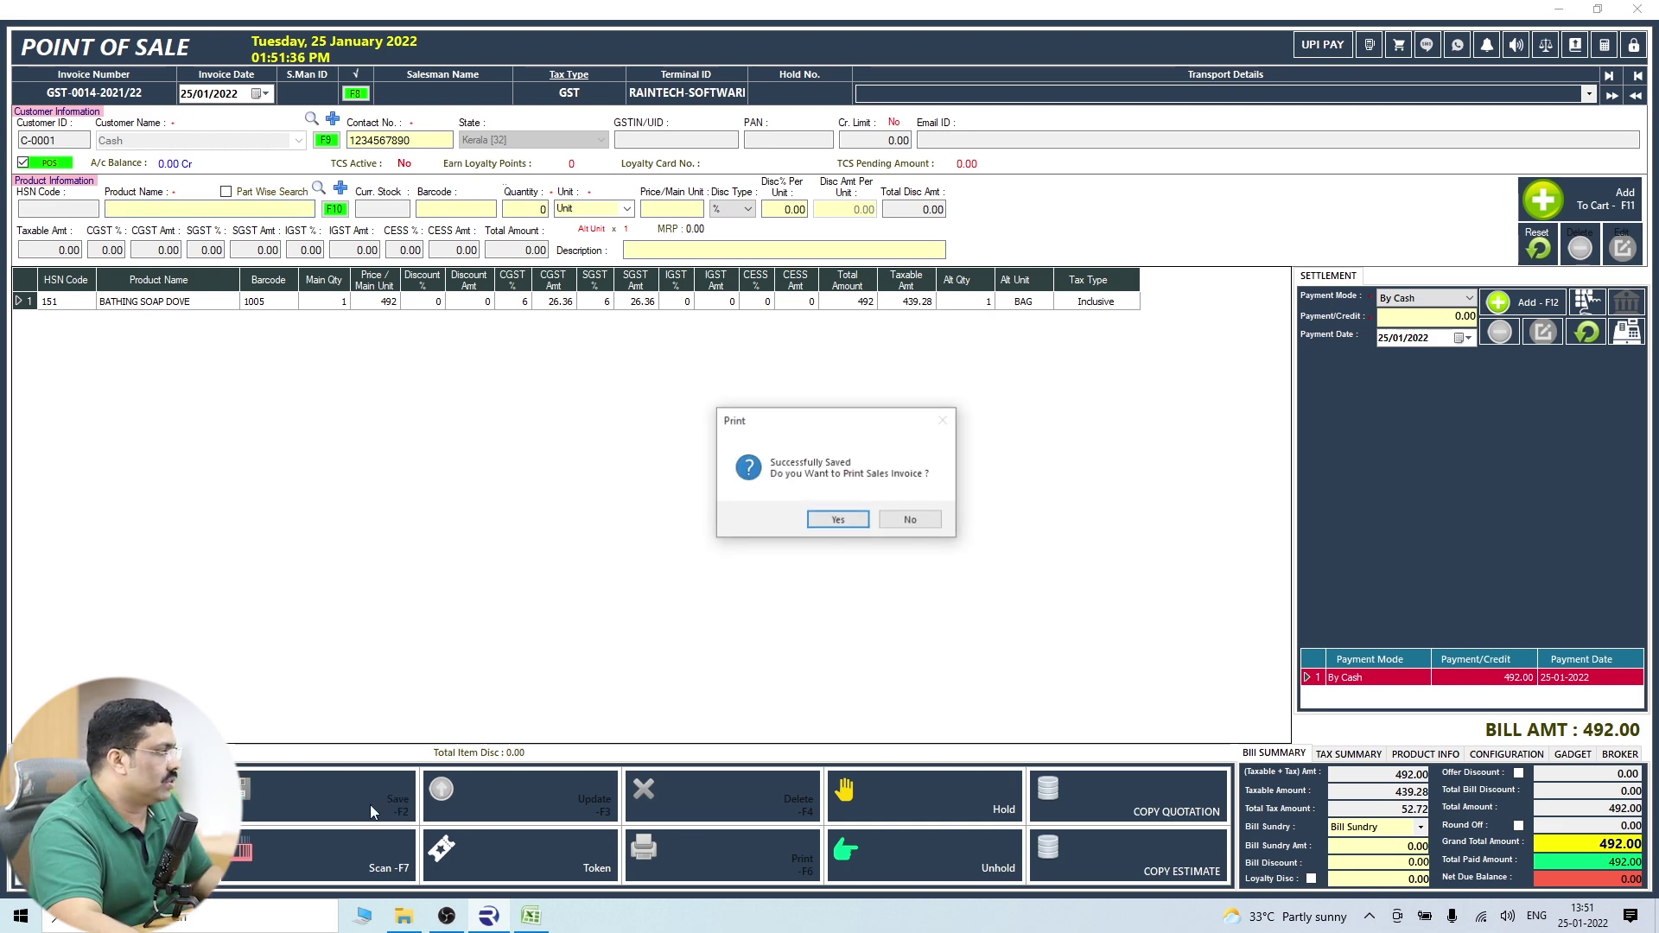
Preview the sales invoice at 200% zoom and check the soap line's amount and unit and the net amount.
click(854, 531)
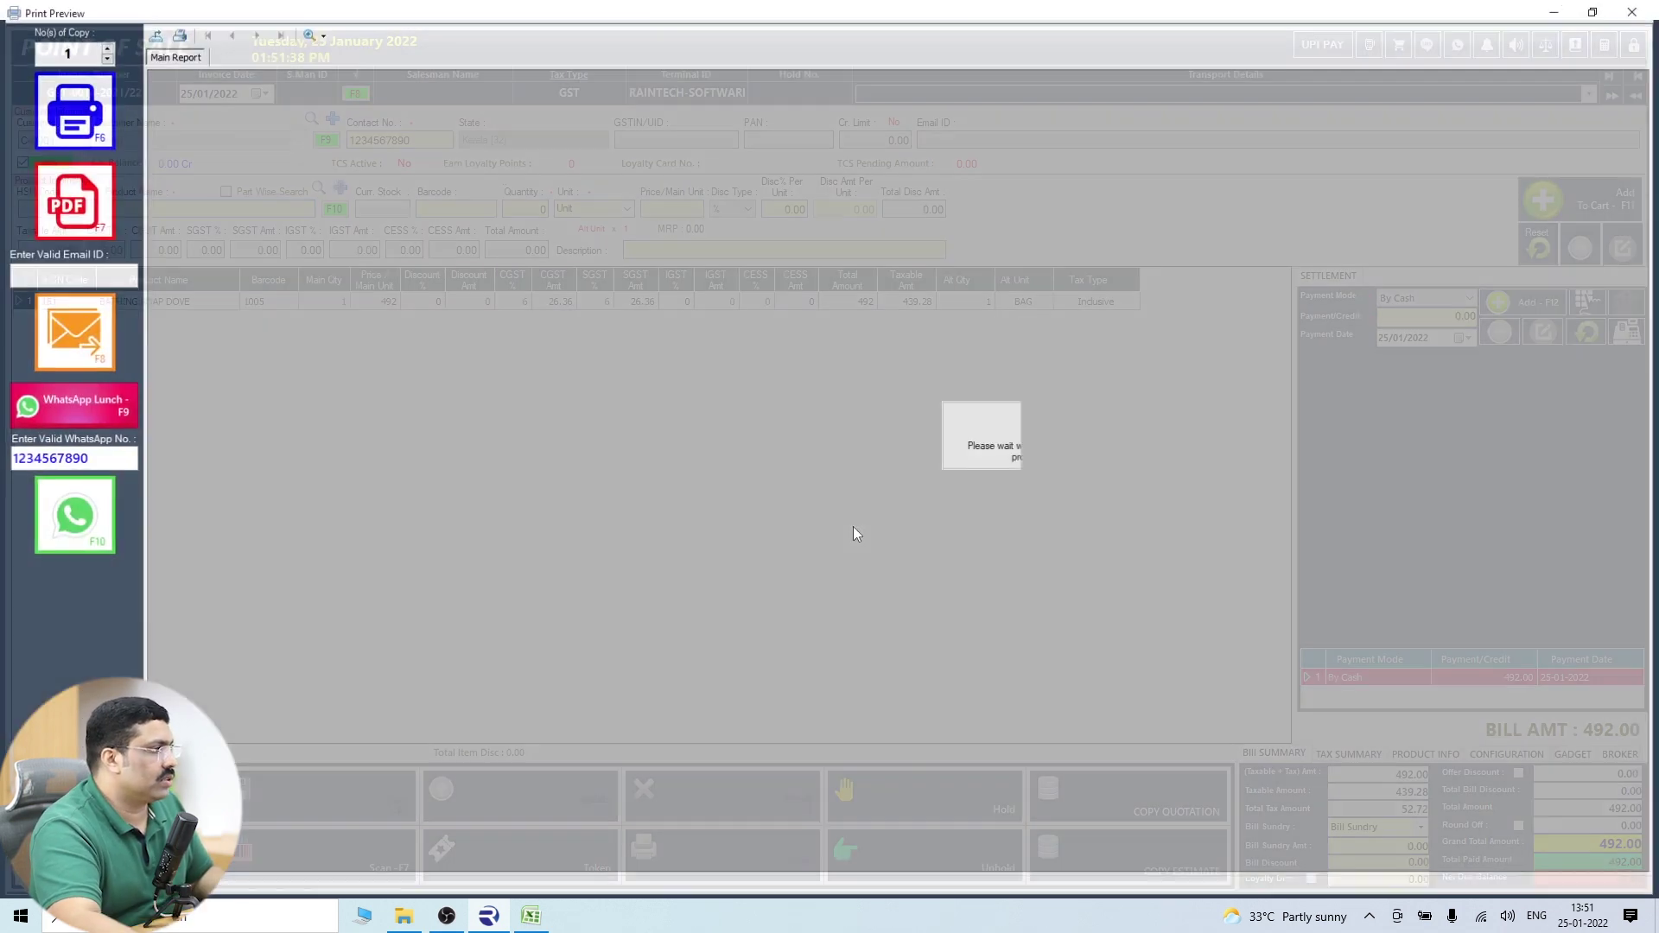
click(310, 35)
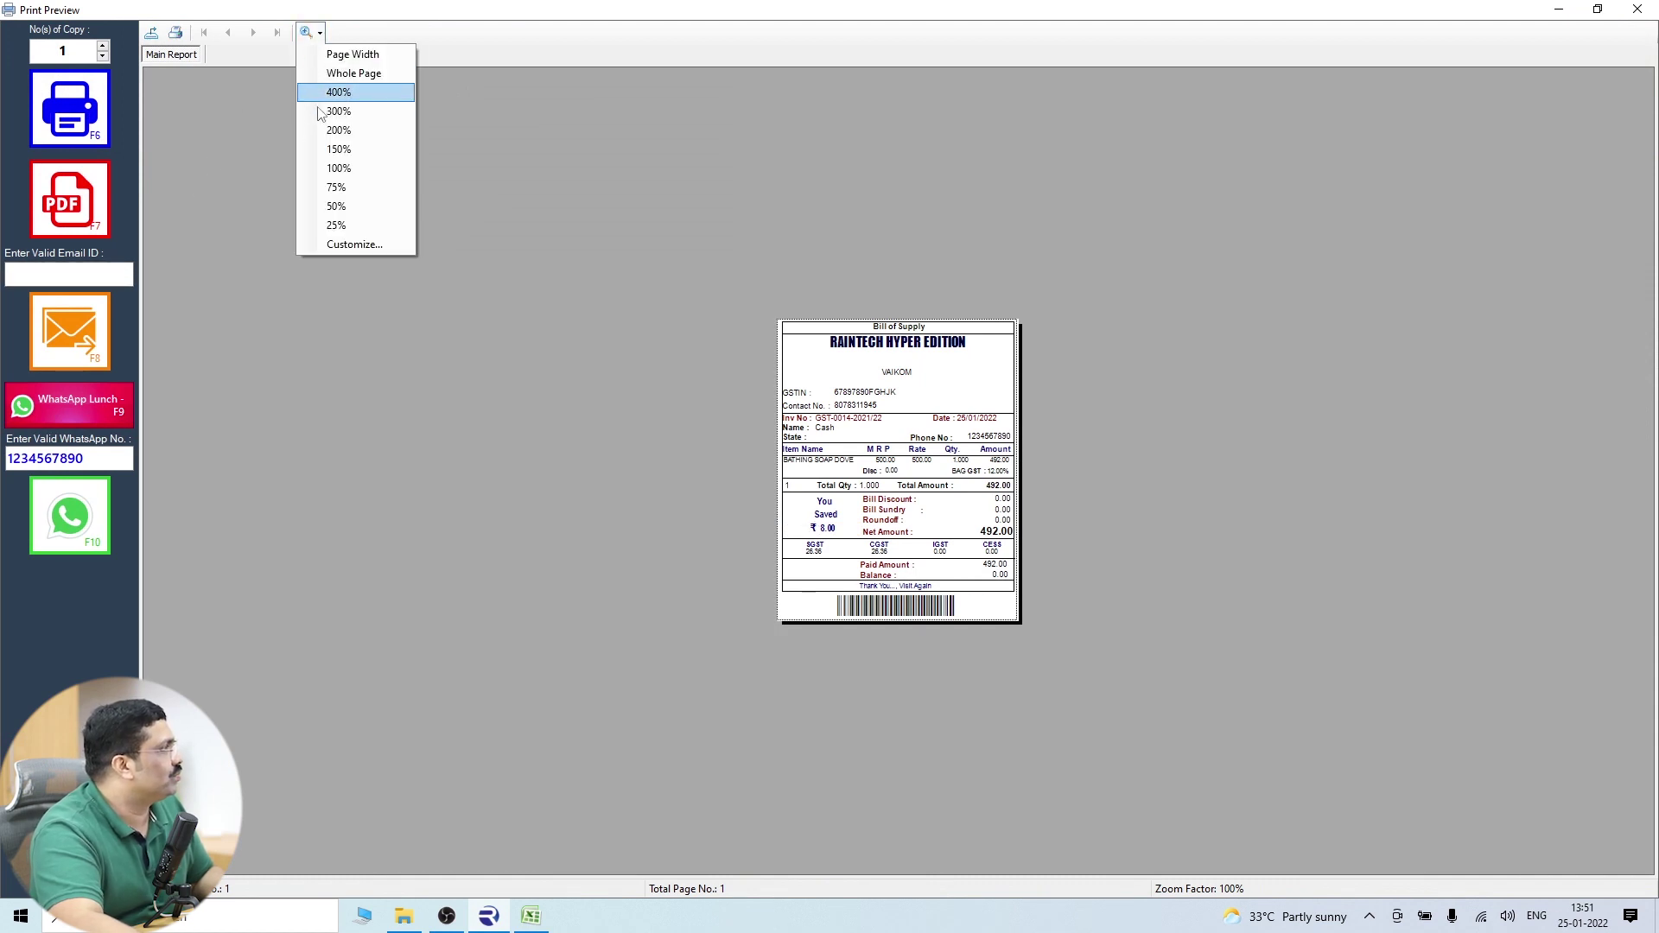
click(337, 134)
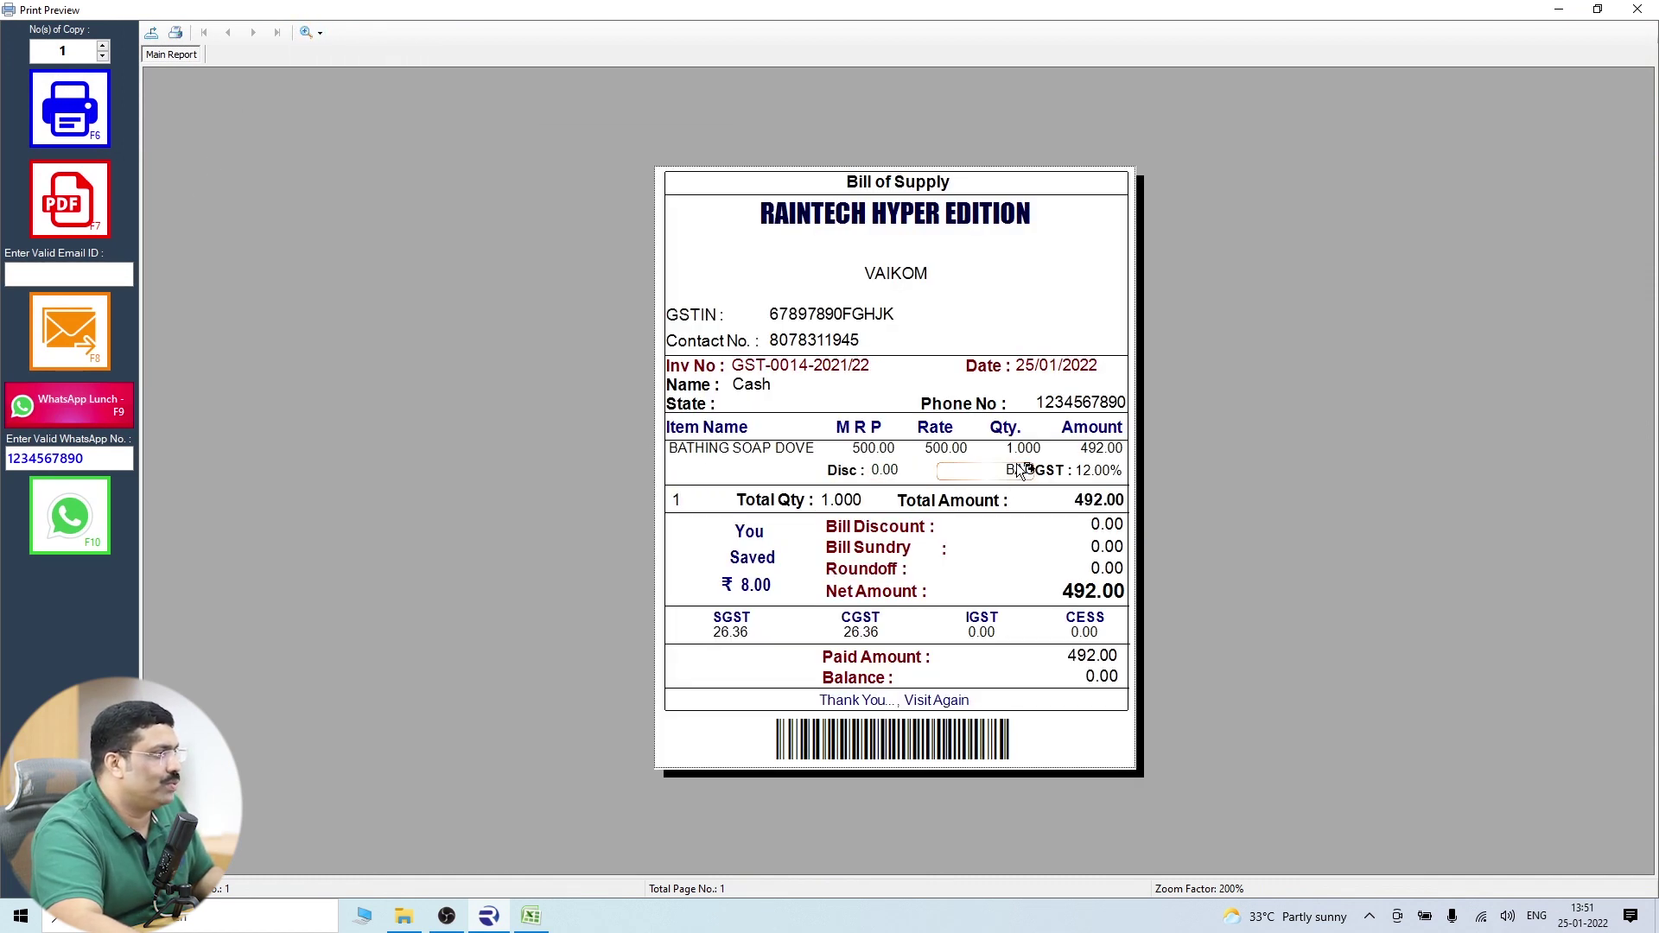
click(1091, 450)
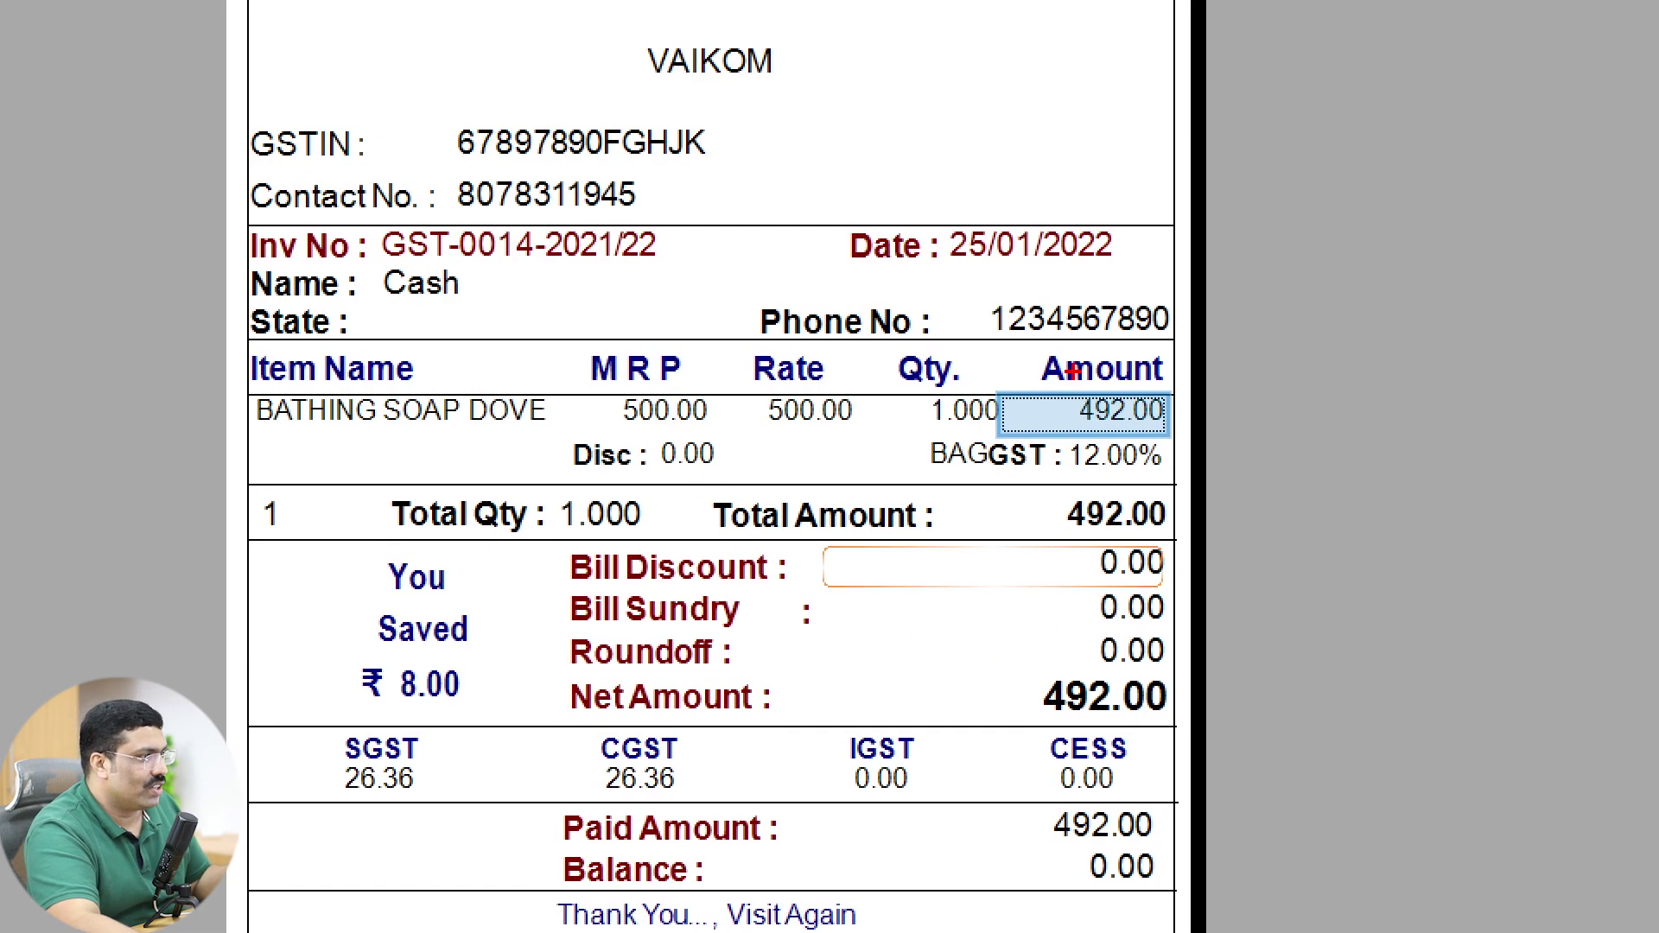
drag(1071, 370, 1166, 431)
drag(875, 429, 1001, 471)
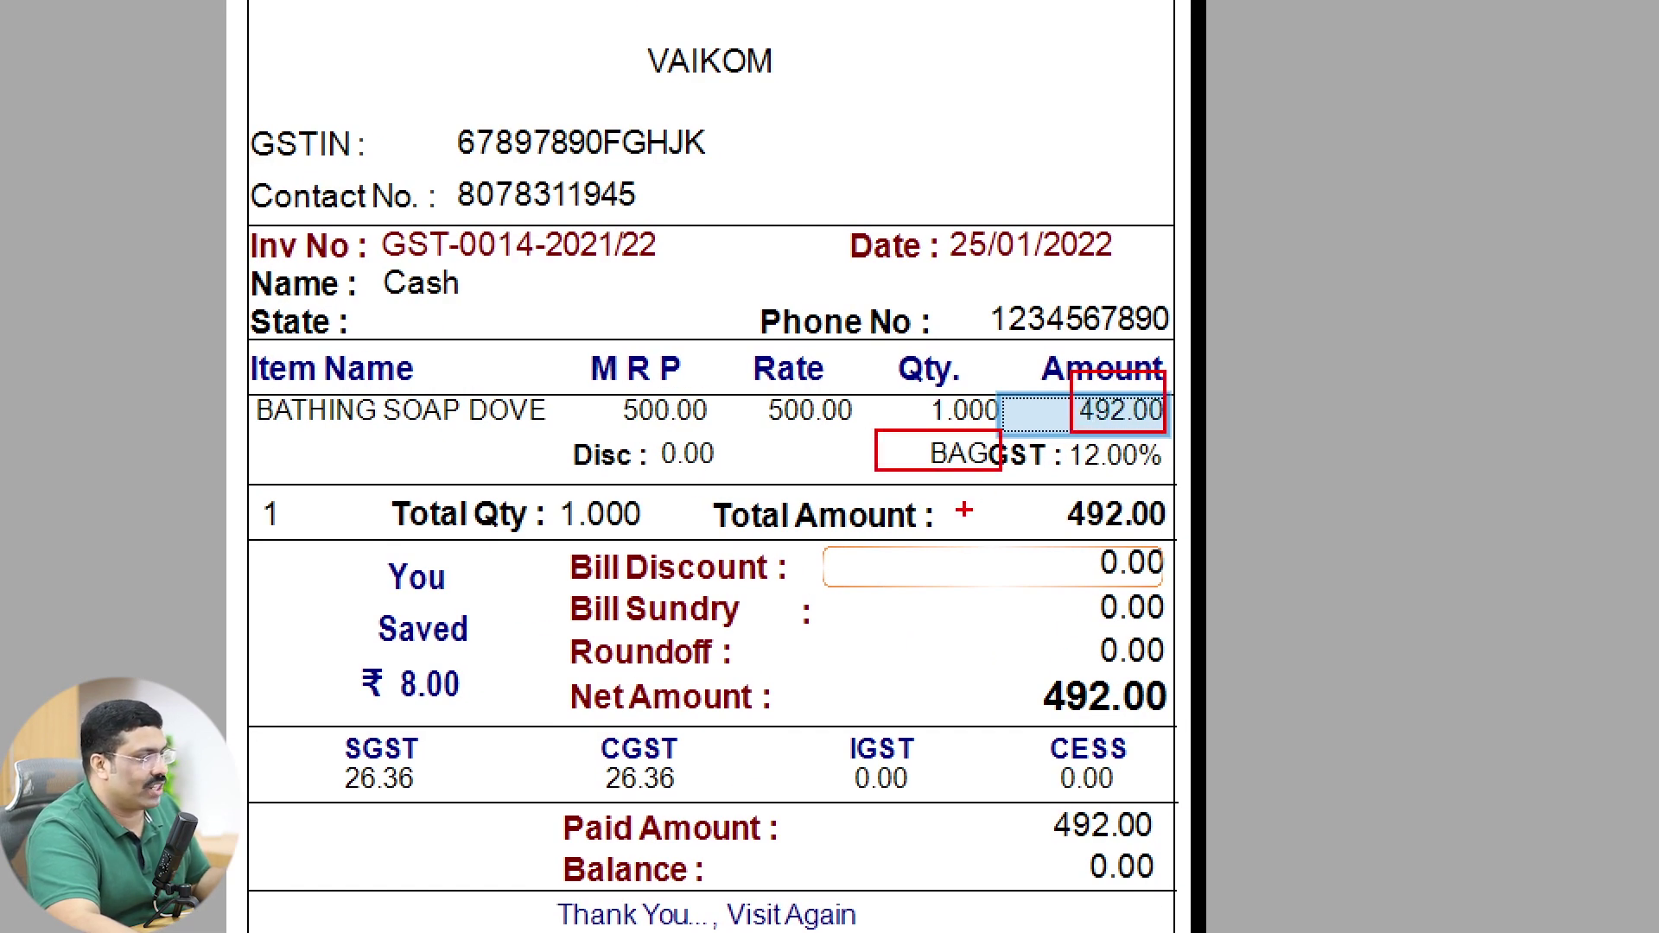
drag(978, 654, 1229, 741)
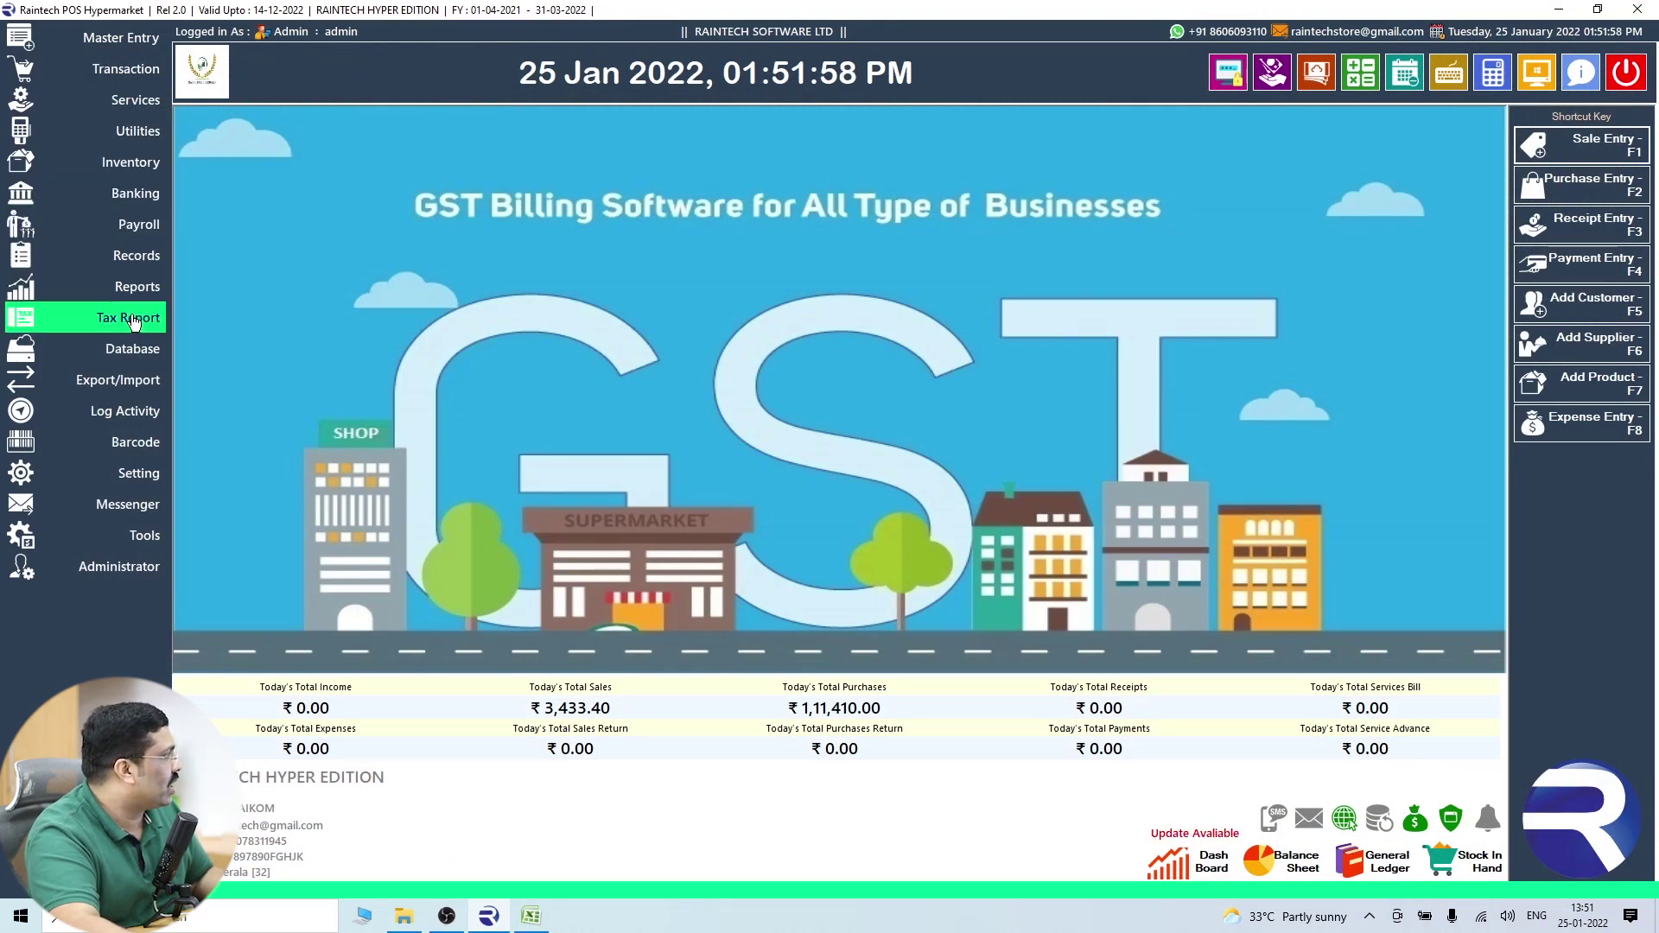
Show all stock in the Stock In Hand record and check the available quantity of BATHING SOAP DOVE.
click(132, 286)
click(131, 255)
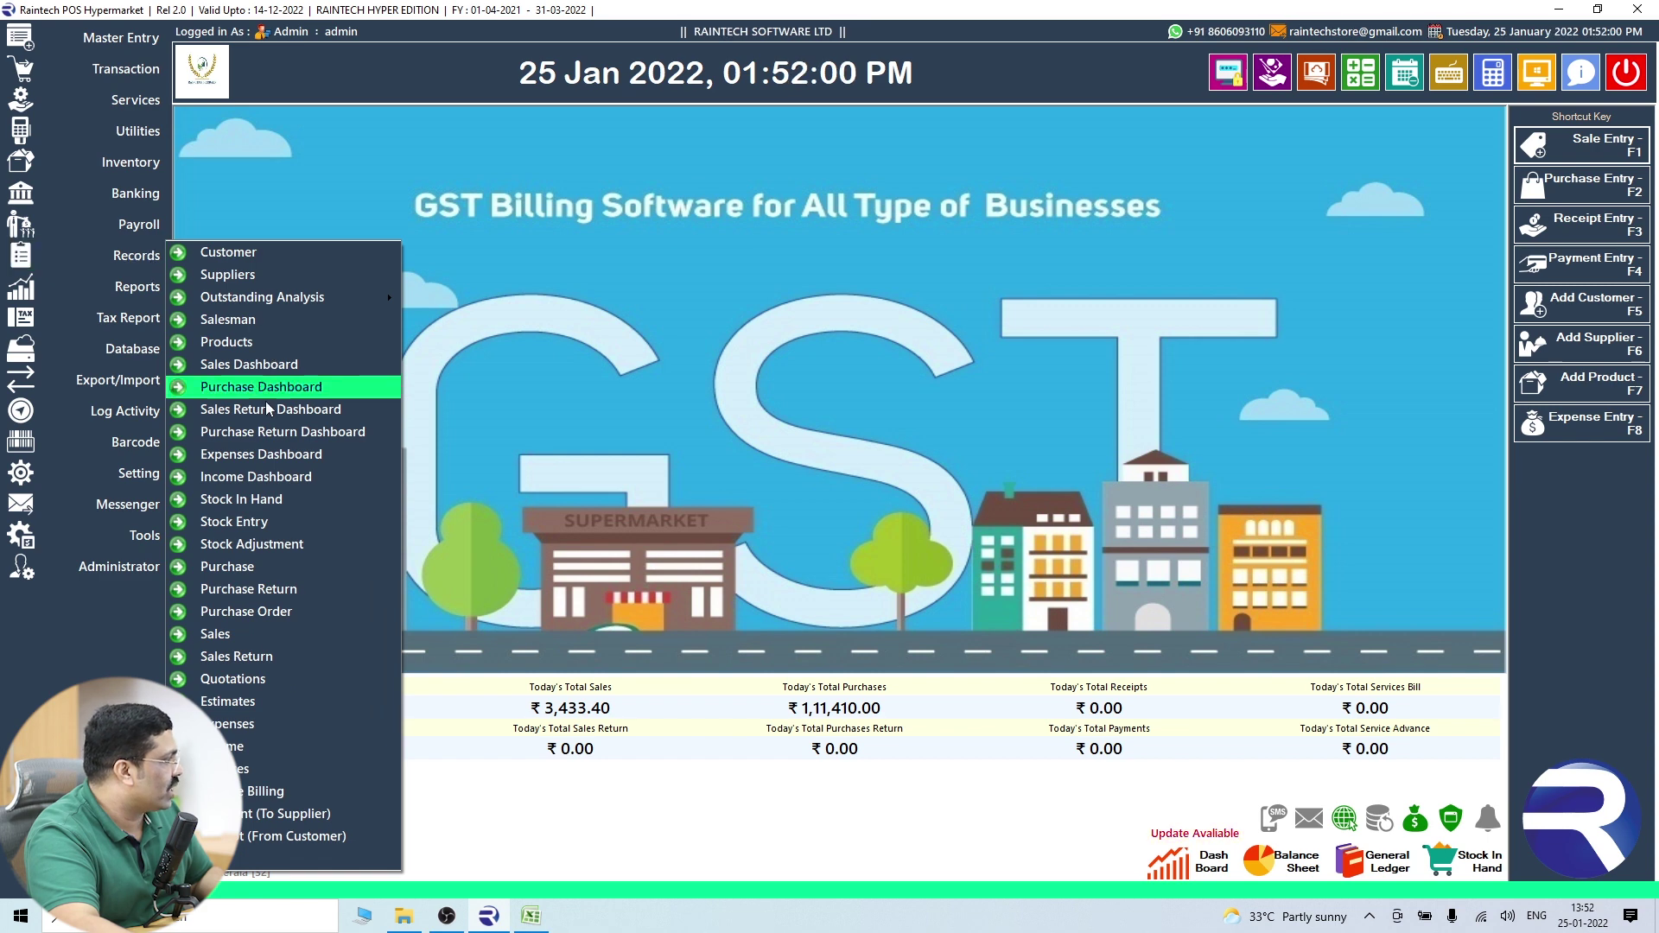
key(F9)
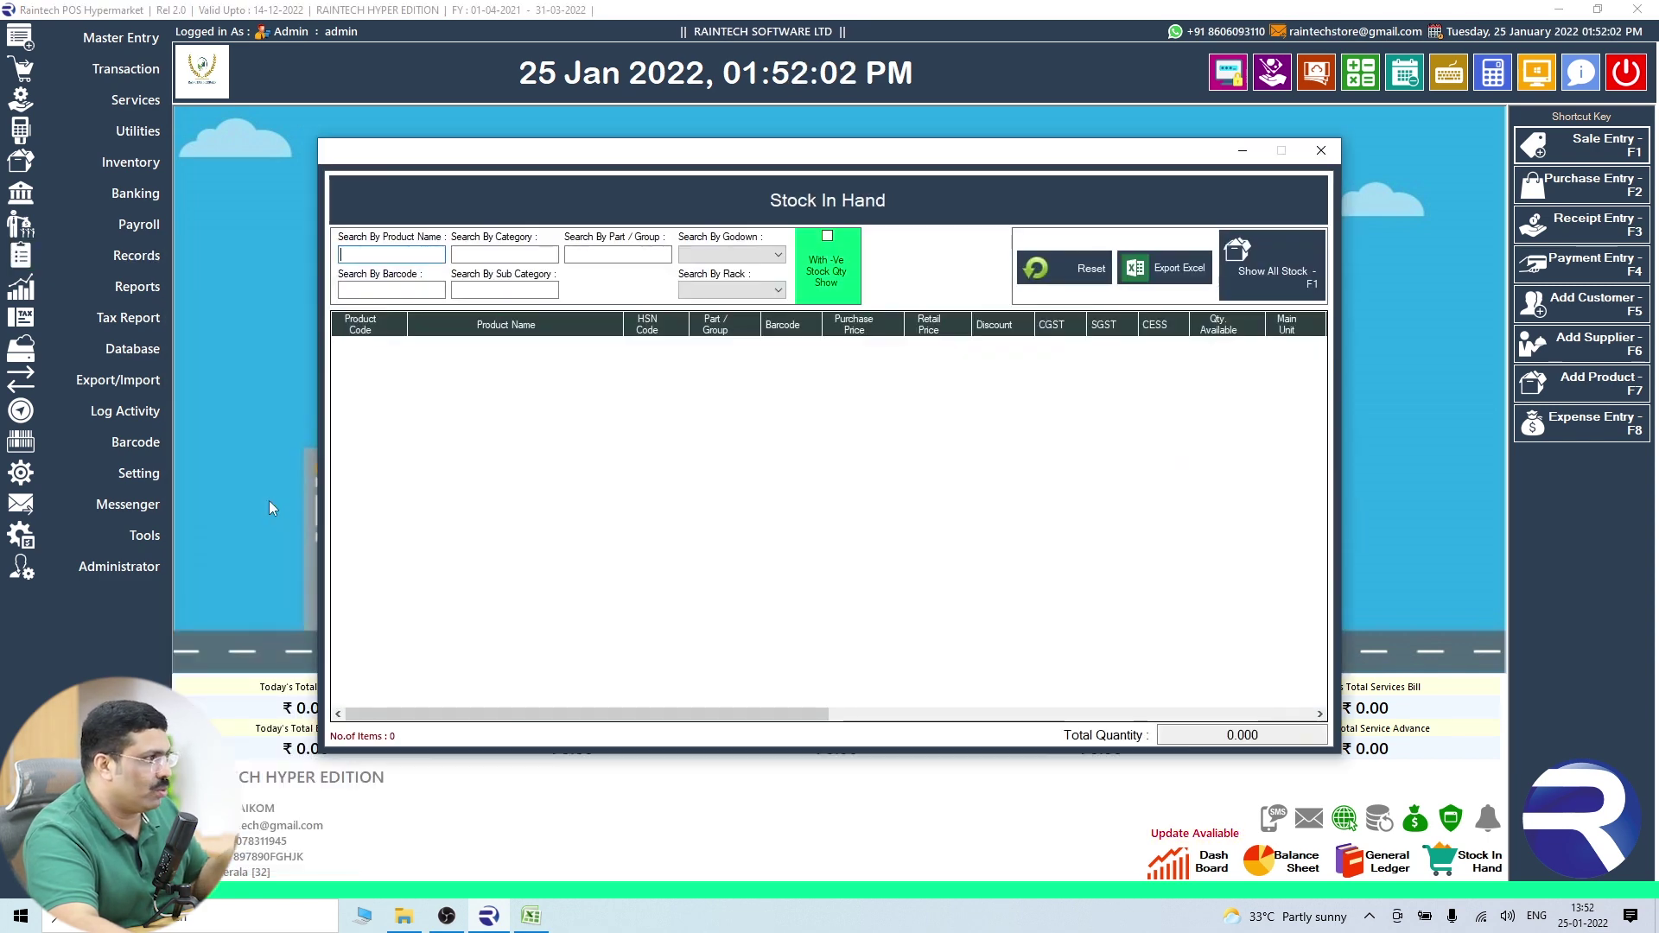
click(1220, 255)
click(908, 529)
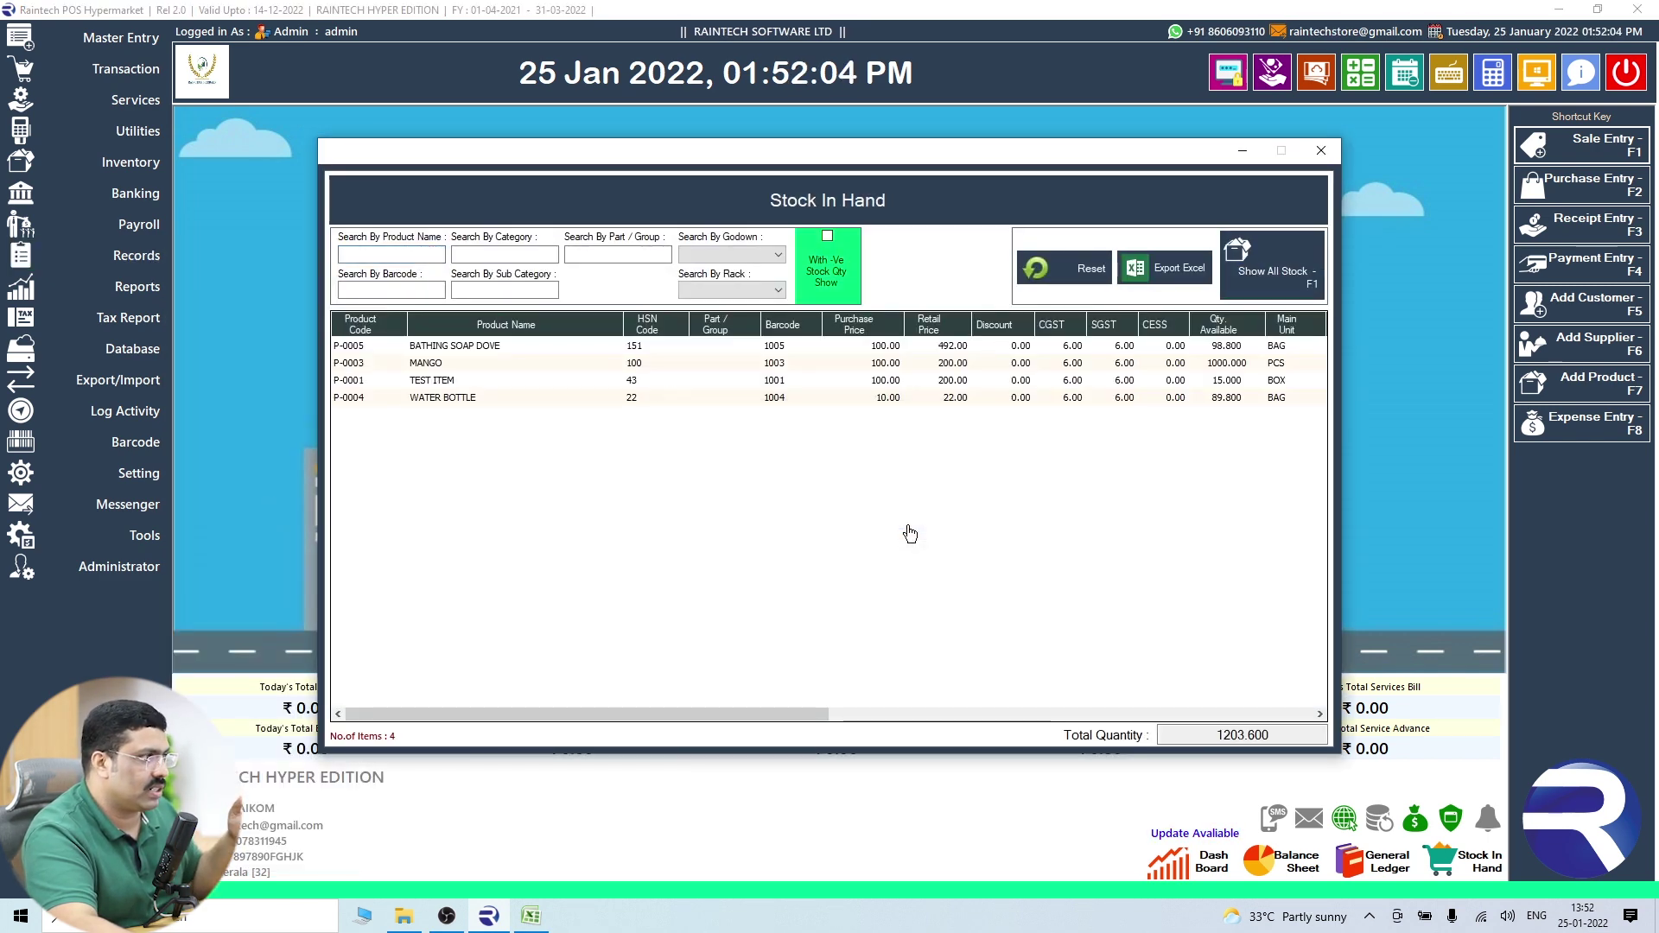
click(1239, 350)
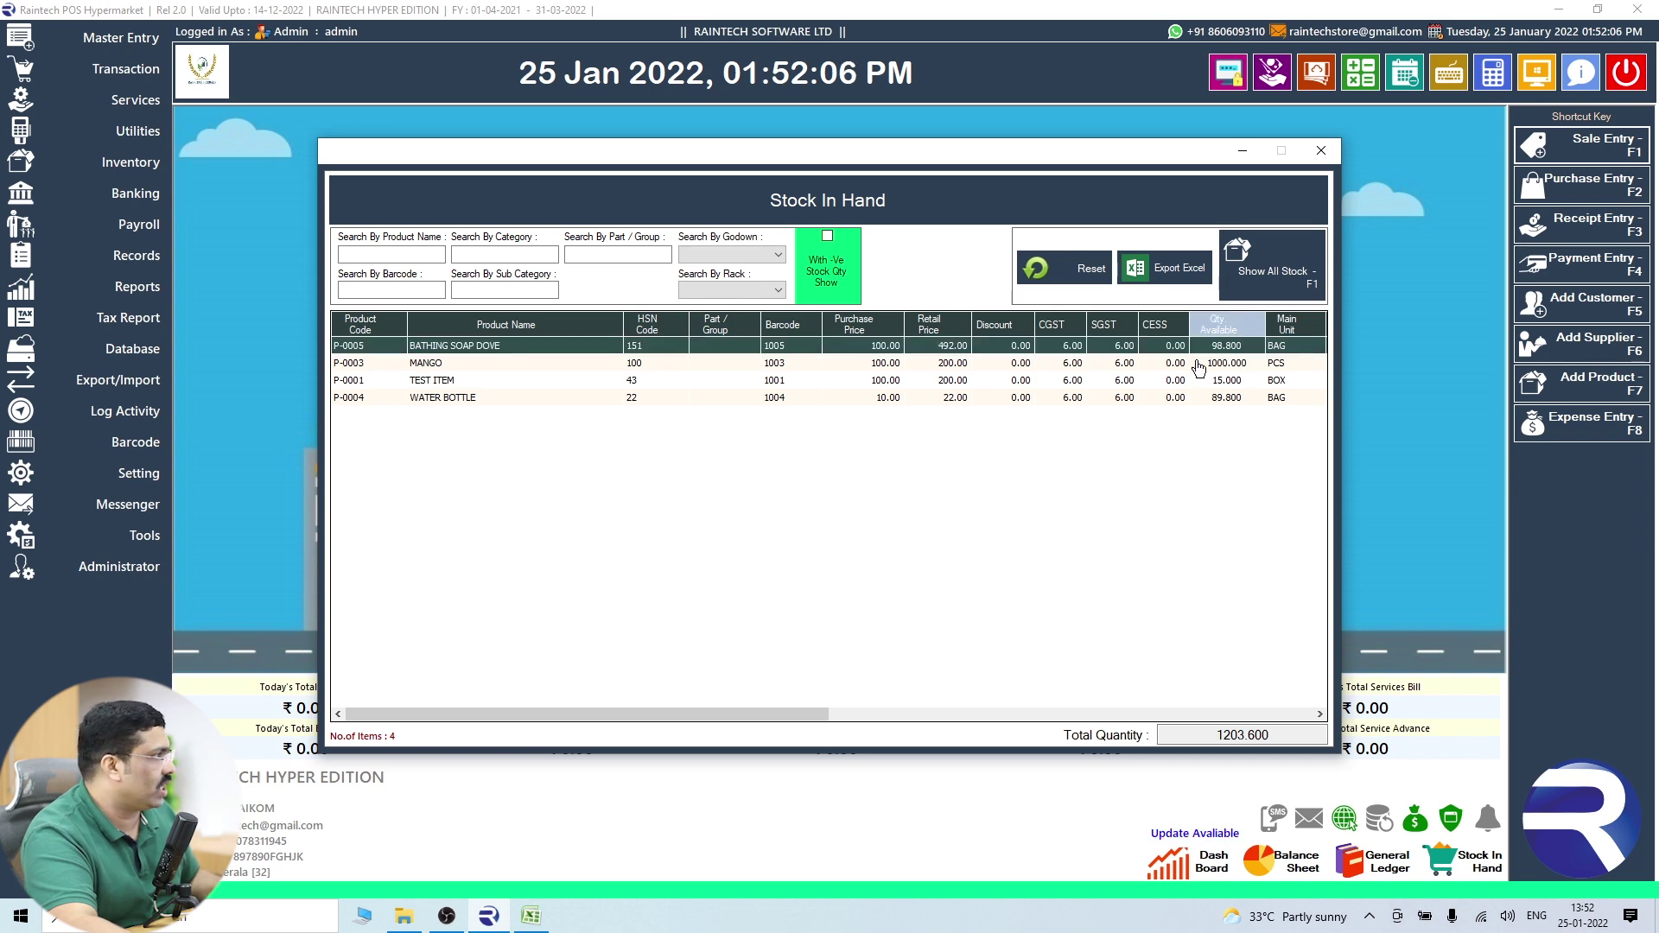